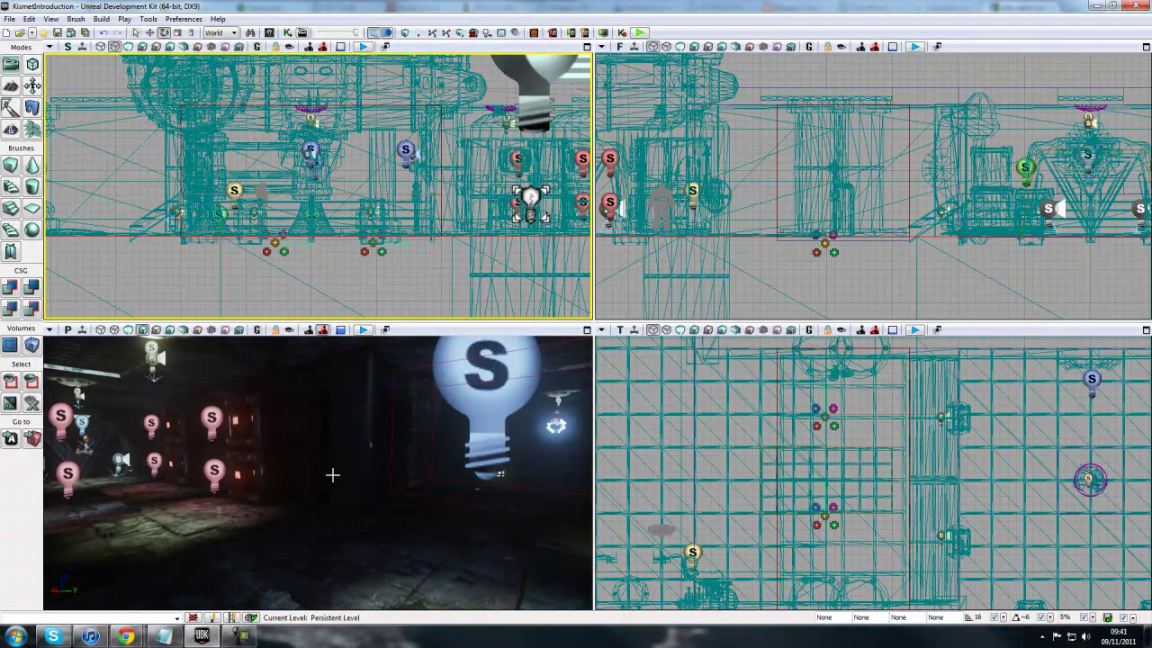
# Step: Select the red builder brush that encloses the dark floor area between the caged lights and the valve wheel
pyautogui.moveTo(441, 527); pyautogui.dragTo(441, 527, button='right')
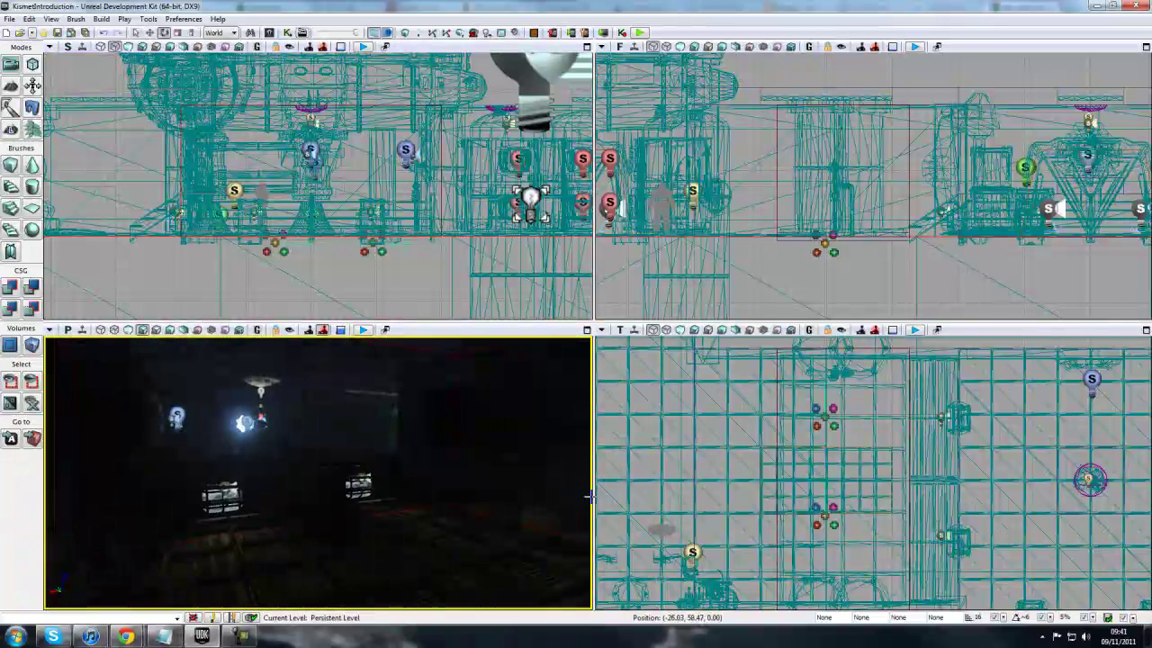
pyautogui.moveTo(452, 483); pyautogui.dragTo(497, 489, button='right')
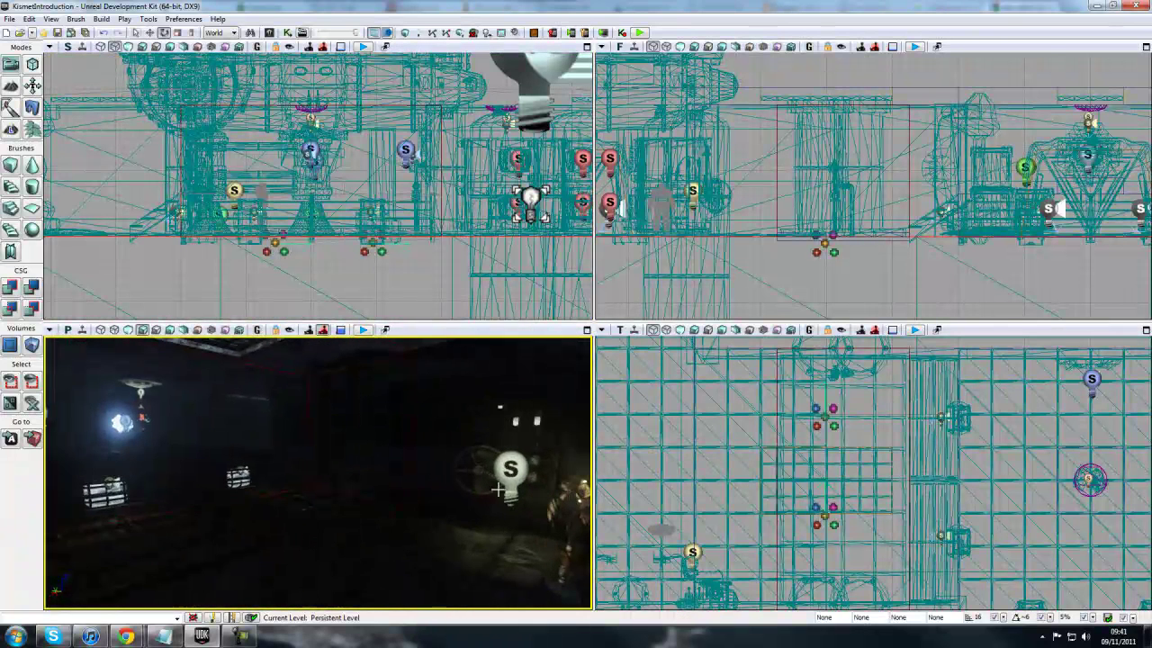
pyautogui.click(409, 423)
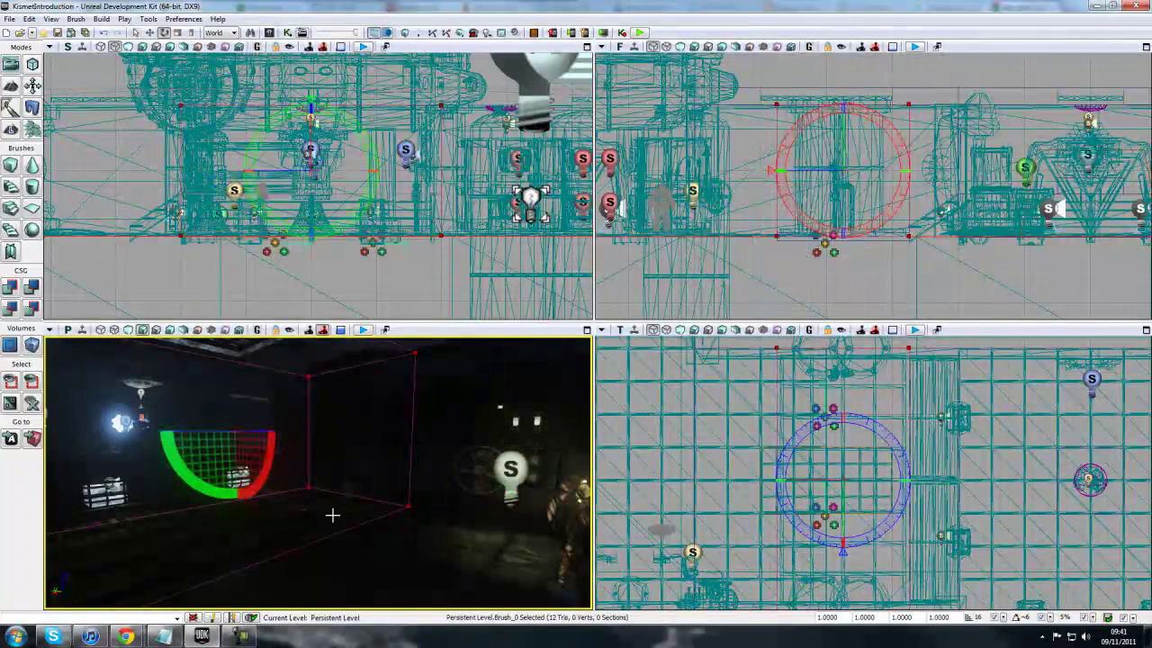
pyautogui.moveTo(392, 544)
pyautogui.mouseDown(button='right')
pyautogui.moveTo(405, 586)
pyautogui.moveTo(330, 586)
pyautogui.mouseUp(button='right')
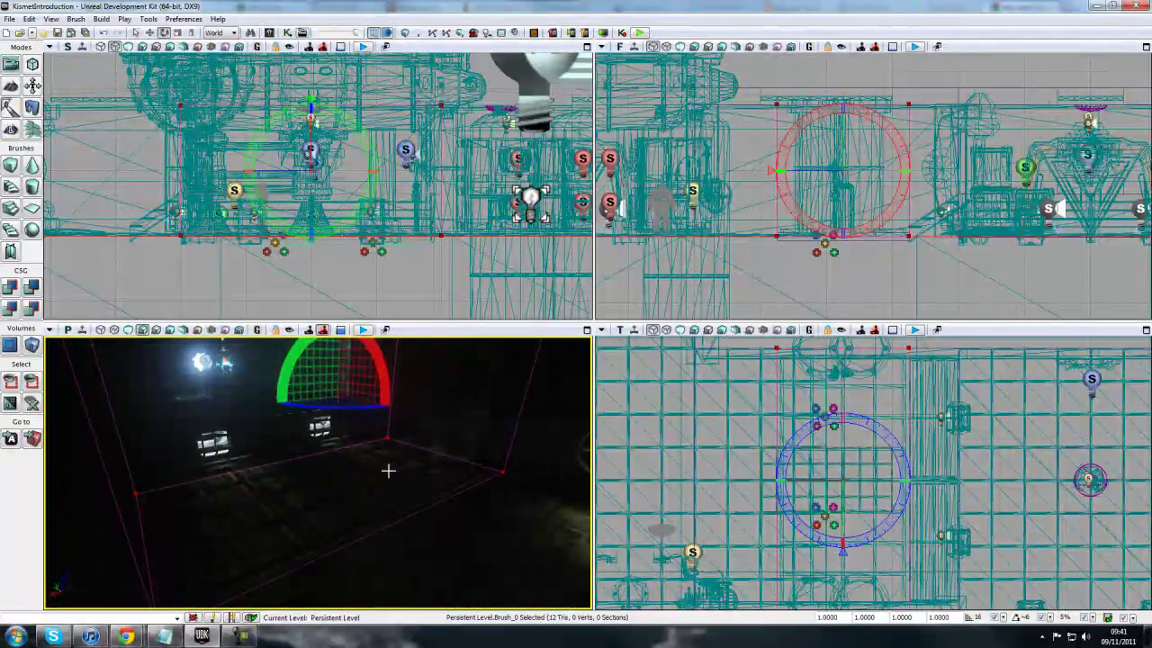
pyautogui.scroll(2, 885, 302)
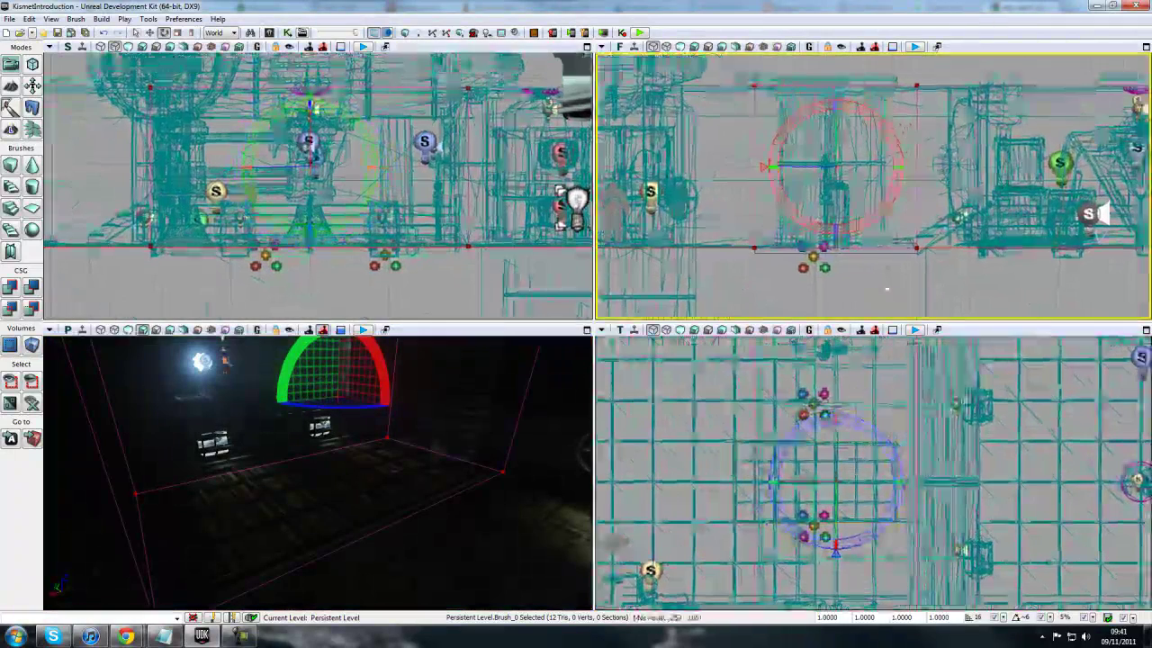
pyautogui.scroll(3, 886, 257)
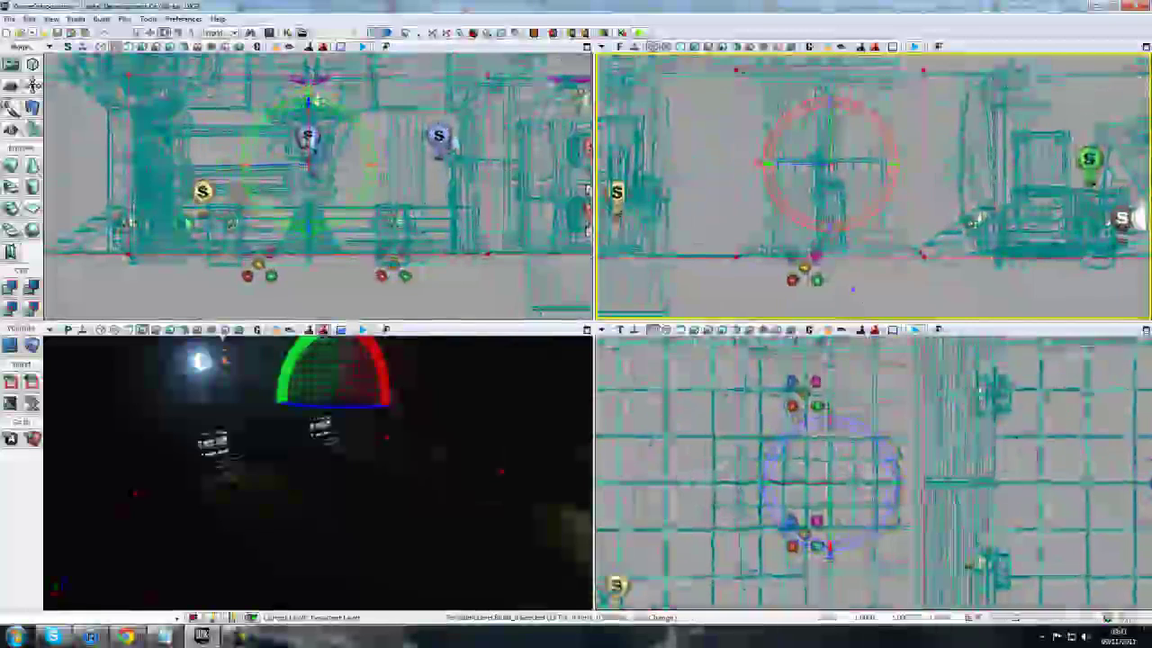
pyautogui.press('End')
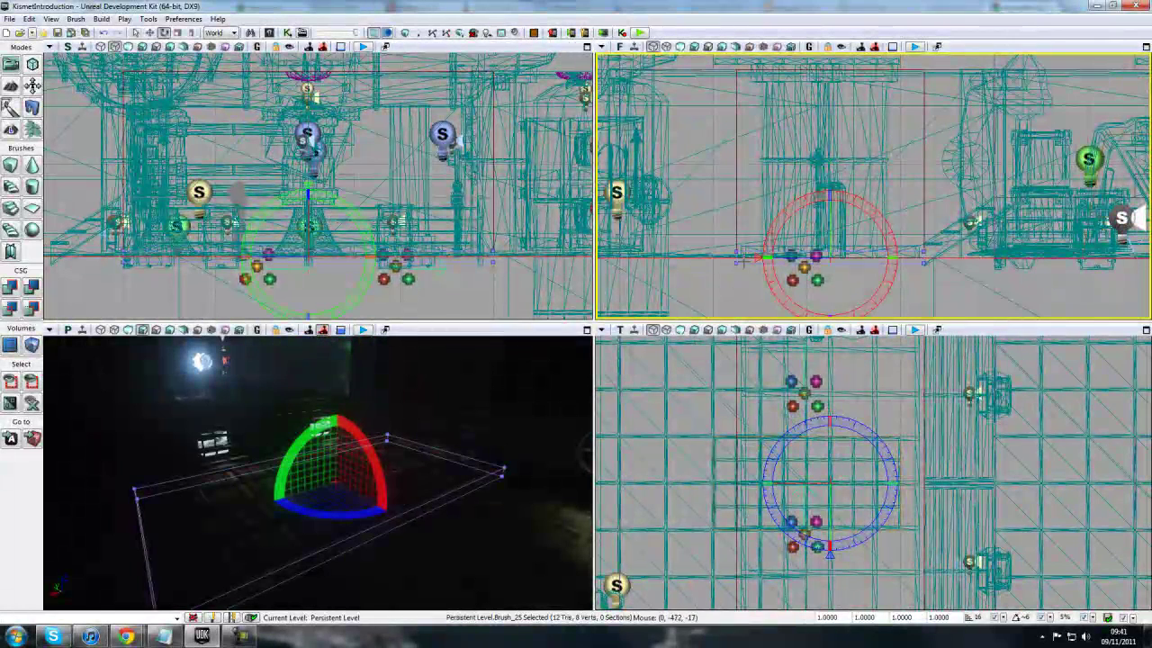
pyautogui.hotkey('ctrl', 'z')
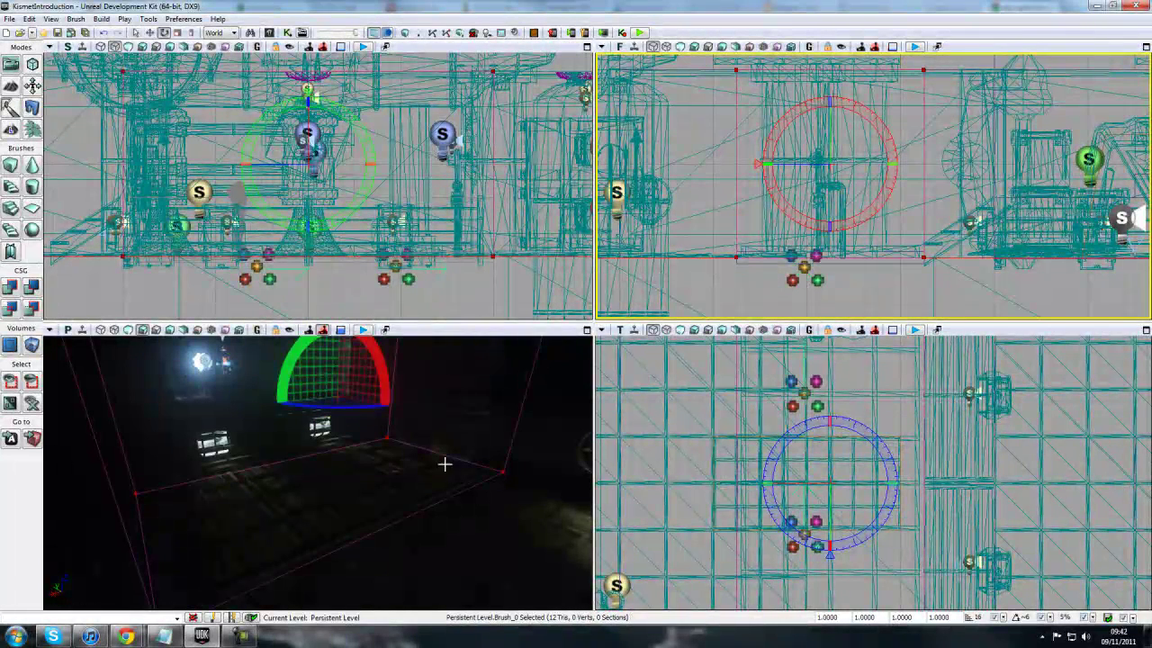
# Step: Add a DynamicPhysicsVolume in the shape of the builder brush
pyautogui.moveTo(451, 468); pyautogui.dragTo(489, 450, button='right')
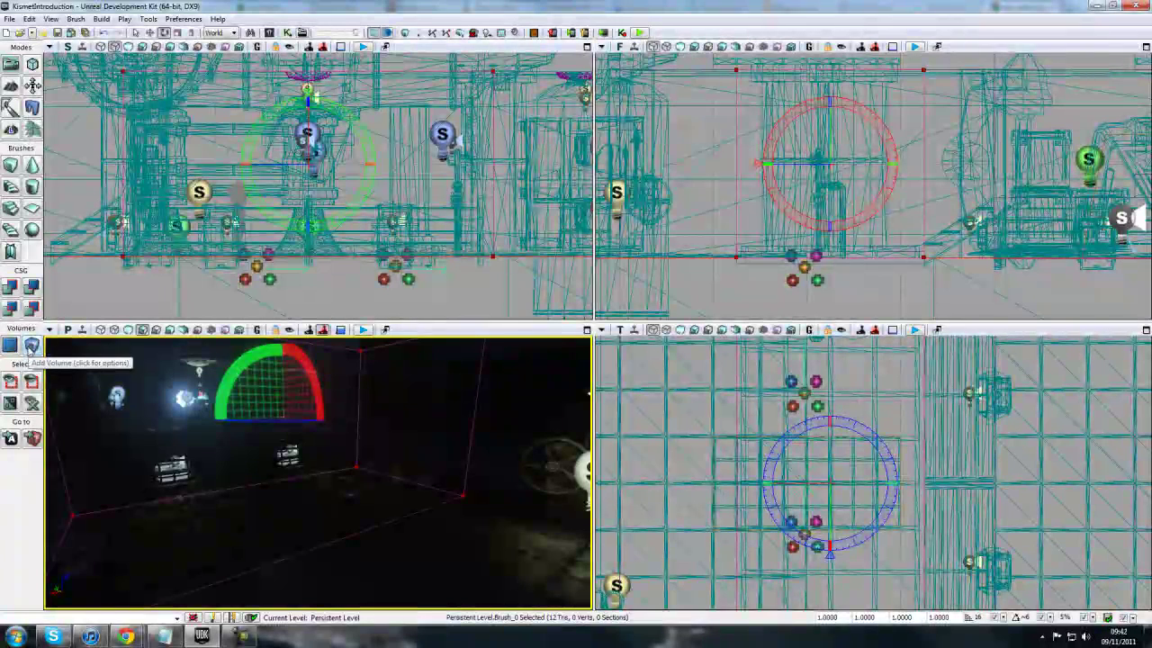
pyautogui.click(31, 346)
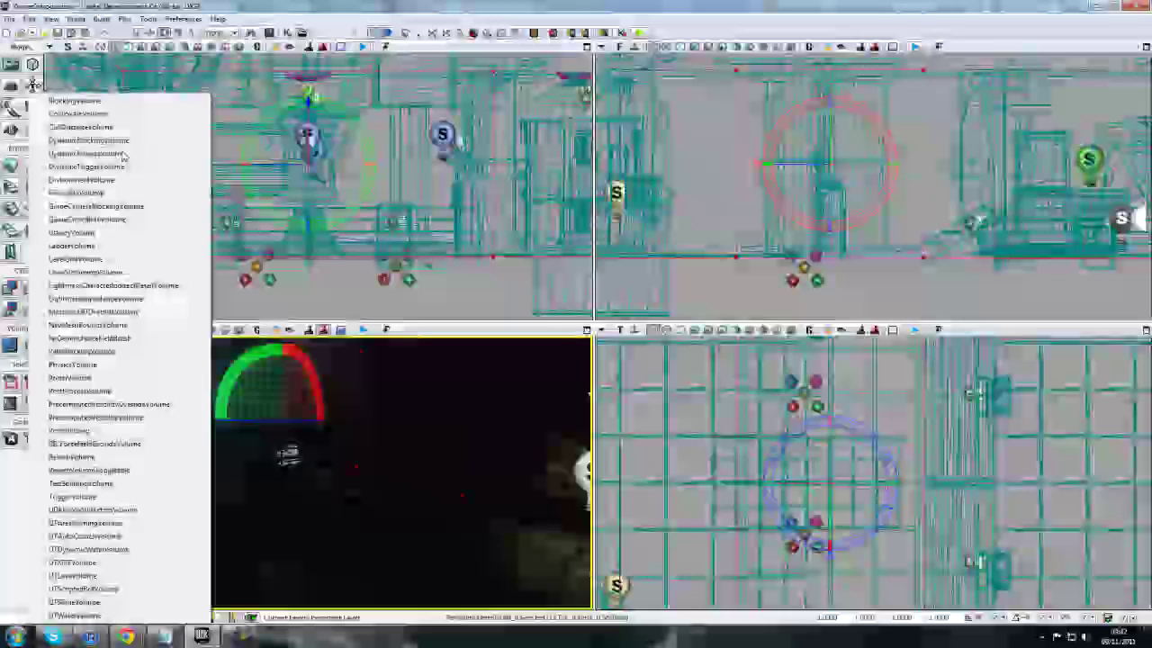
pyautogui.click(123, 154)
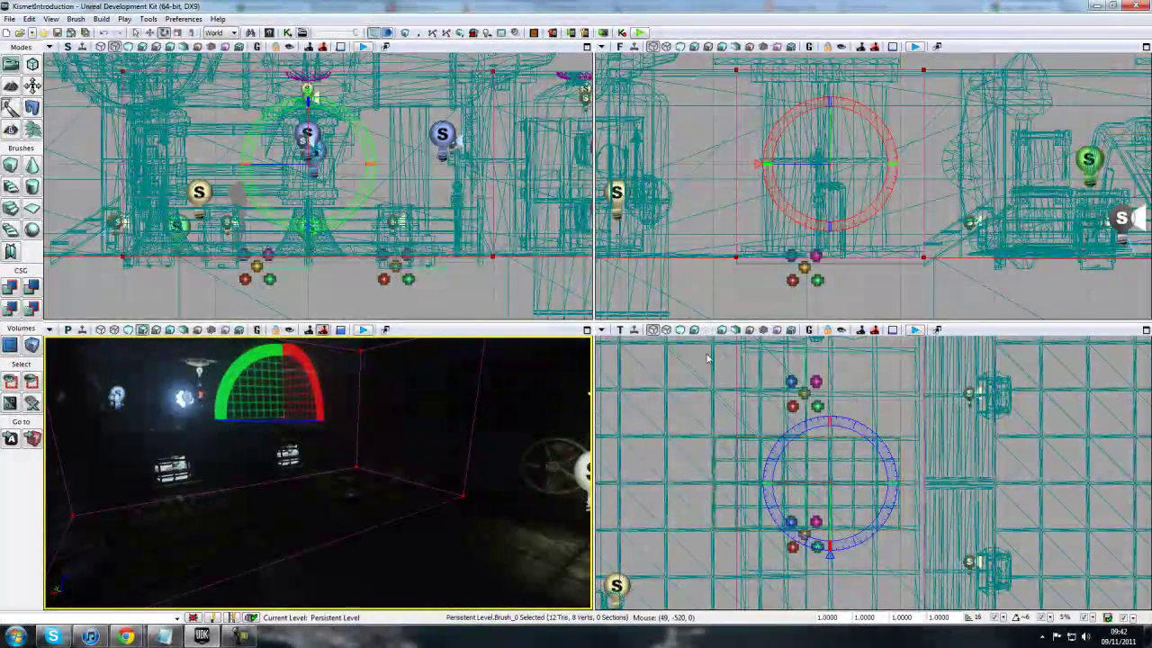
# Step: Move the builder brush down out of the way and select the new dynamic physics volume
pyautogui.scroll(-2, 725, 273)
pyautogui.moveTo(716, 254); pyautogui.dragTo(714, 265, button='right')
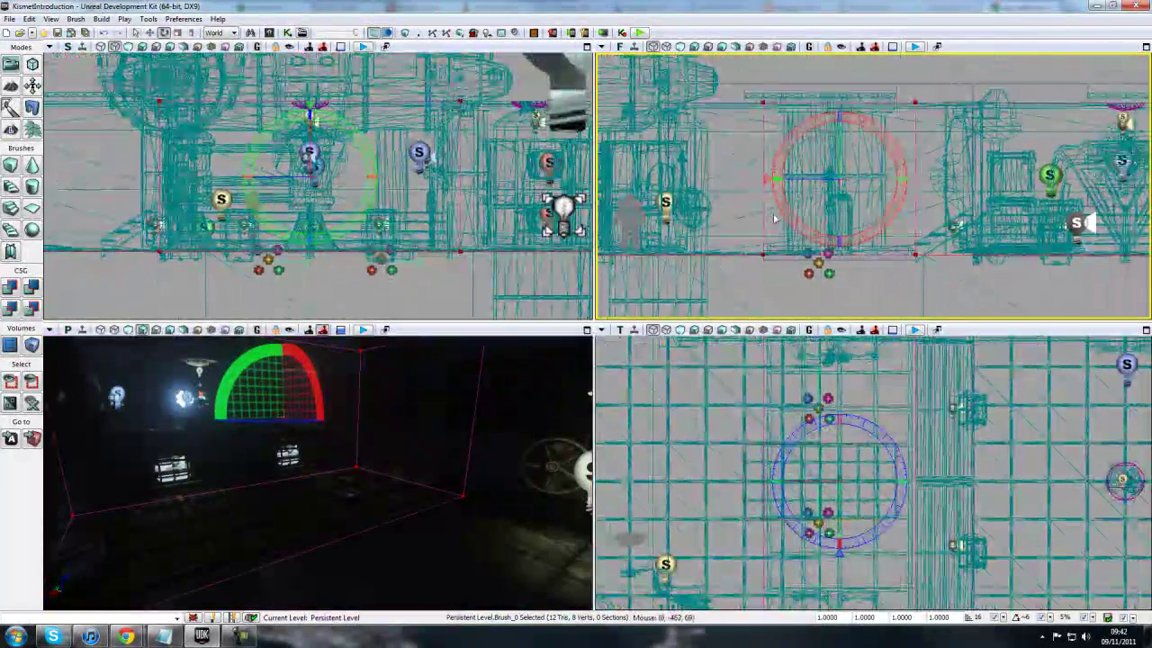
pyautogui.press('space')
pyautogui.press('space')
pyautogui.moveTo(839, 131)
pyautogui.mouseDown()
pyautogui.moveTo(839, 298)
pyautogui.moveTo(839, 284)
pyautogui.mouseUp()
pyautogui.click(763, 174)
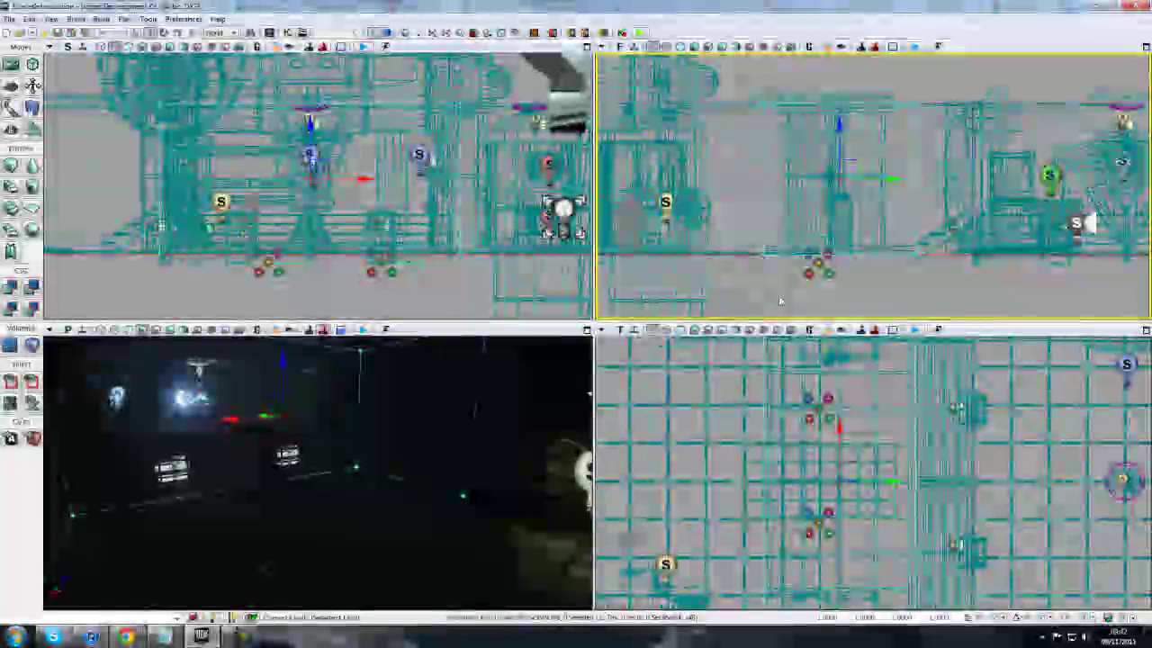
# Step: Open the dynamic physics volume's properties and enable Pain Causing in its Physics Volume settings
pyautogui.press('F4')
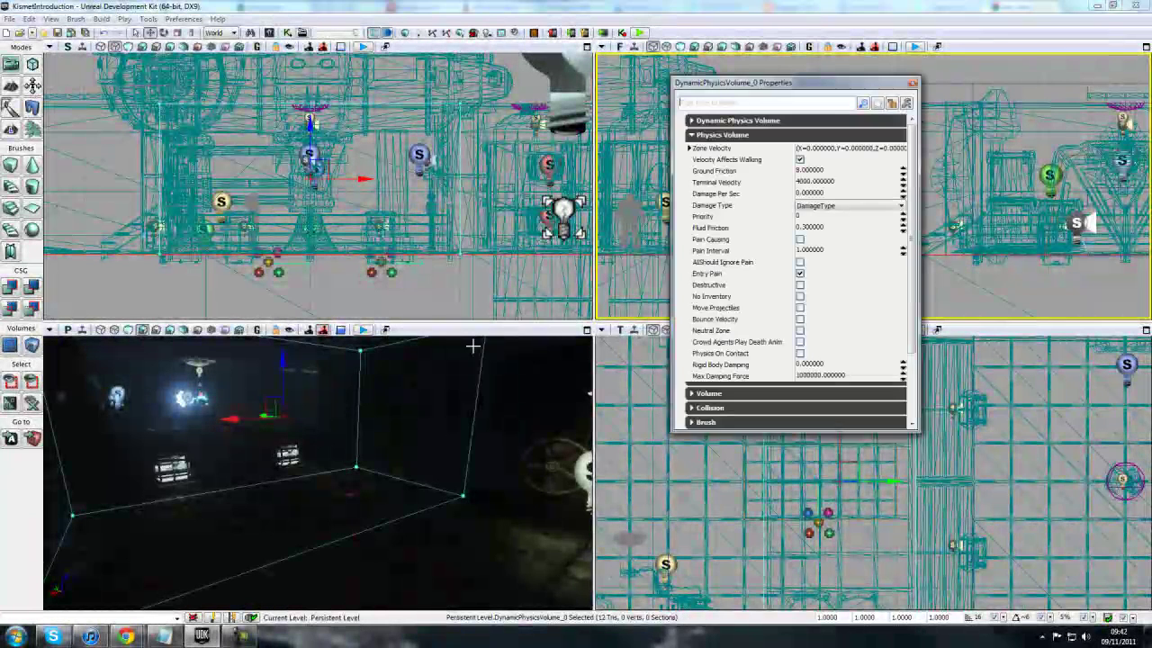
pyautogui.moveTo(772, 83); pyautogui.dragTo(725, 84)
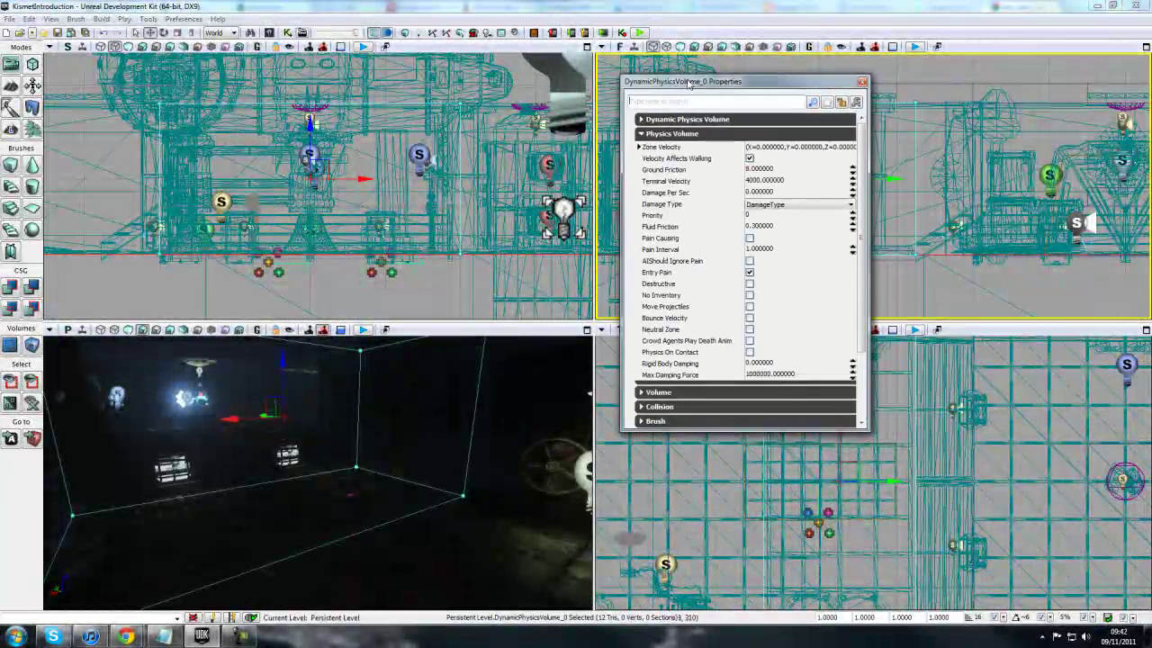
pyautogui.click(642, 134)
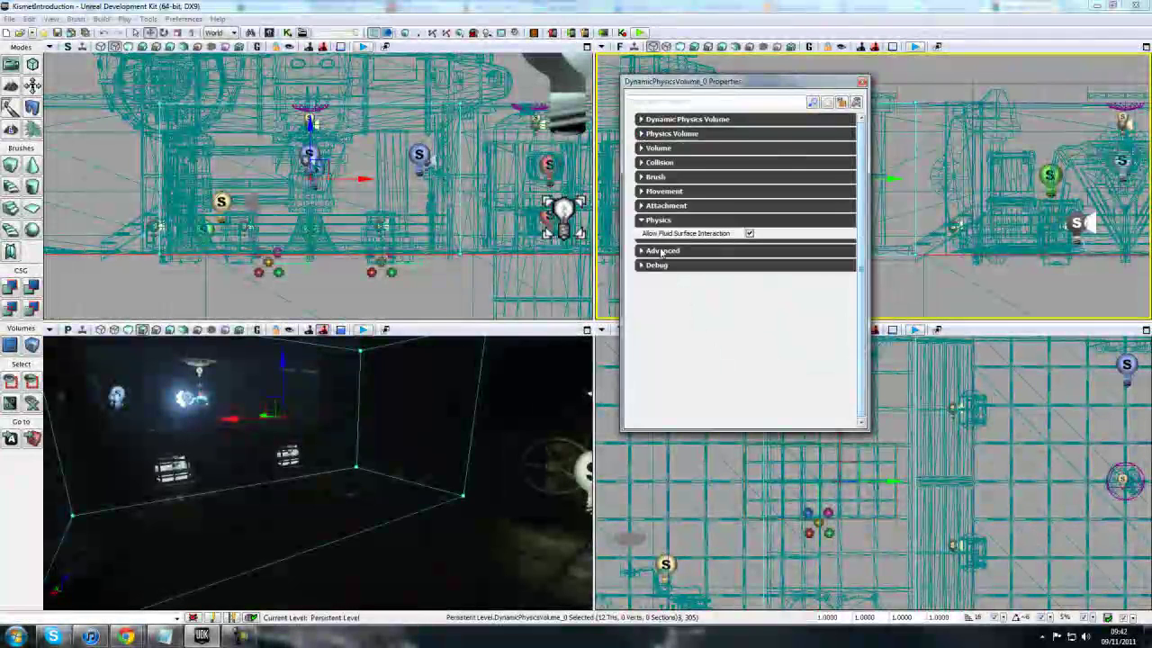
pyautogui.click(656, 219)
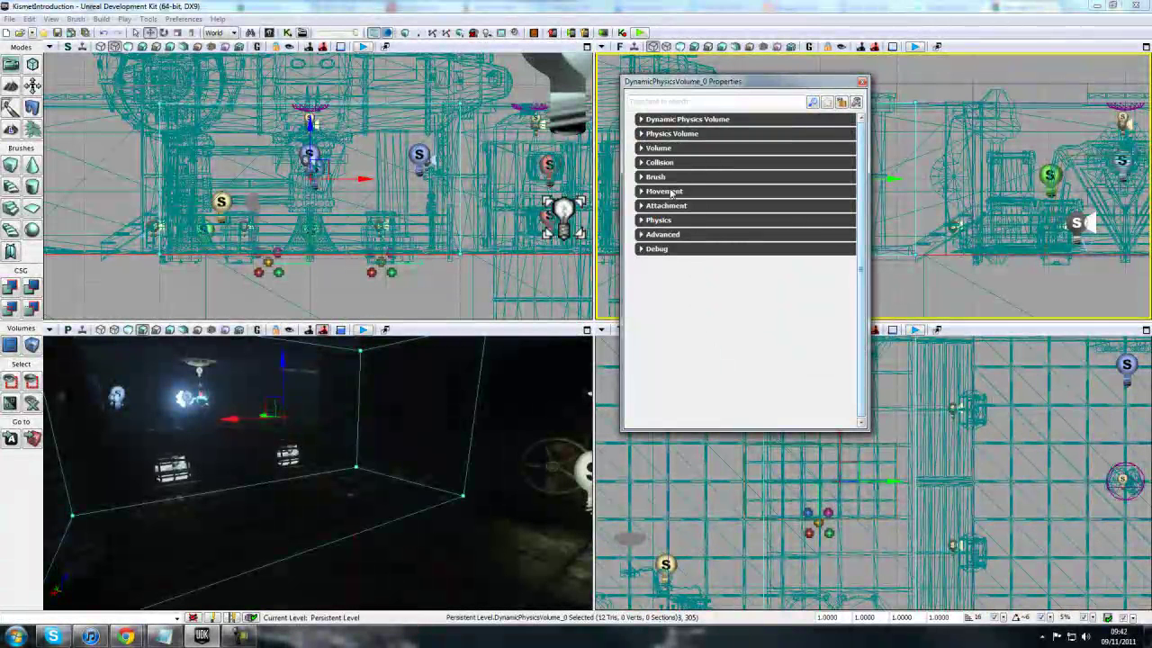
pyautogui.click(641, 133)
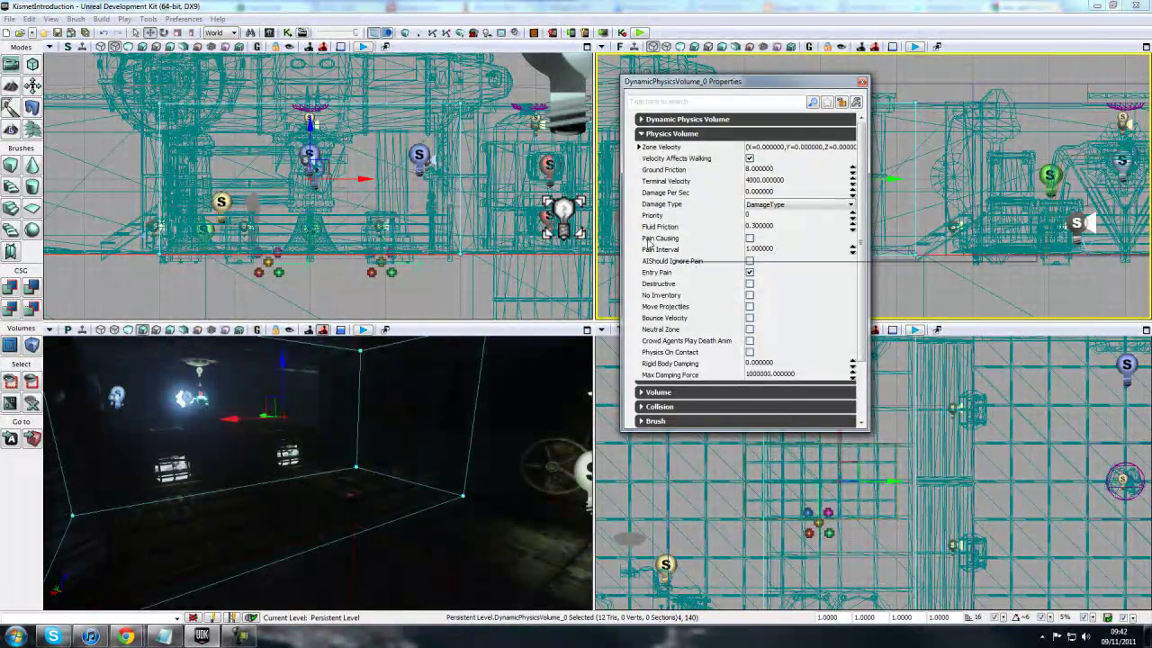
pyautogui.moveTo(677, 243)
pyautogui.click(751, 238)
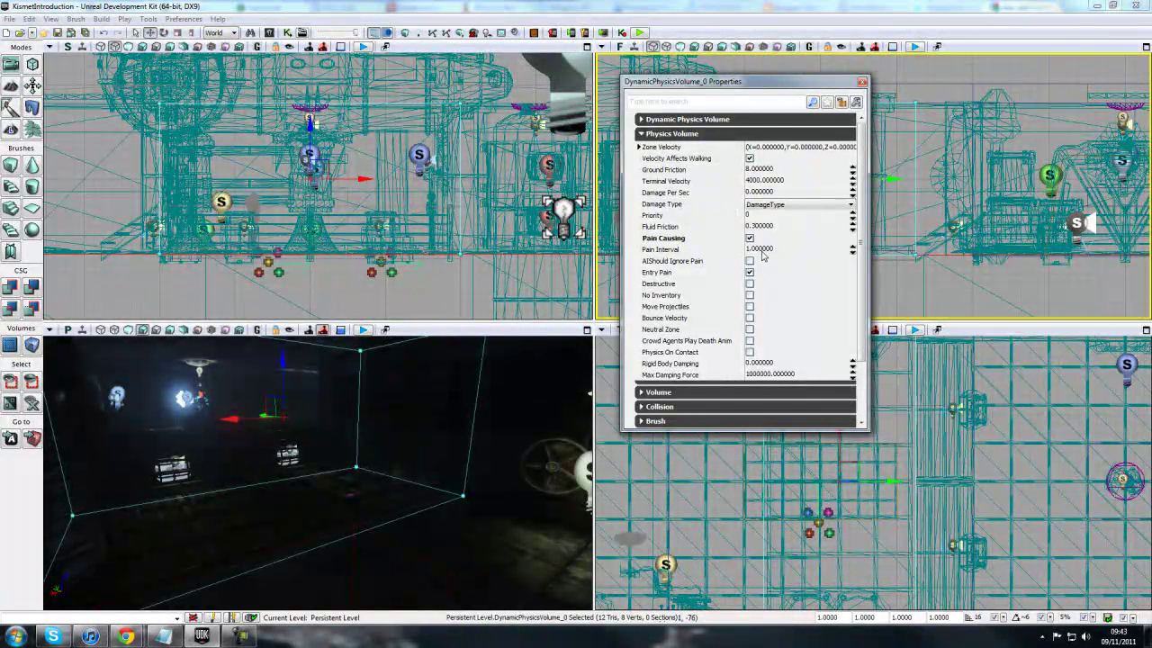
# Step: Set the dynamic physics volume's Damage Per Sec to 200
pyautogui.click(778, 249)
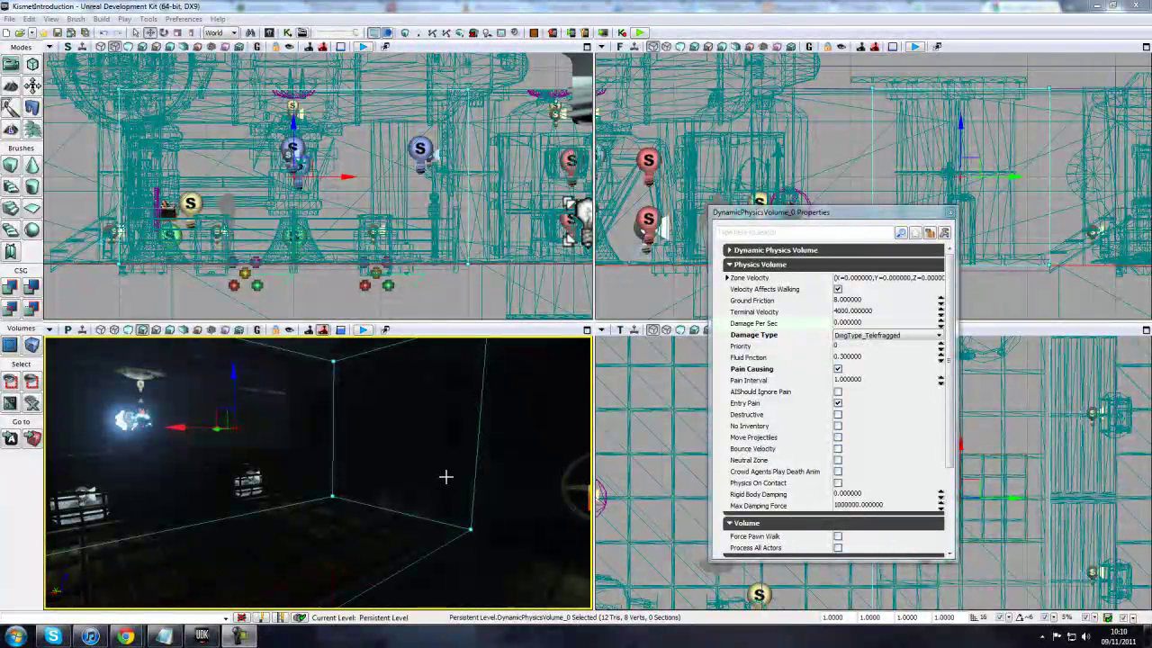
pyautogui.click(861, 323)
pyautogui.write('200')
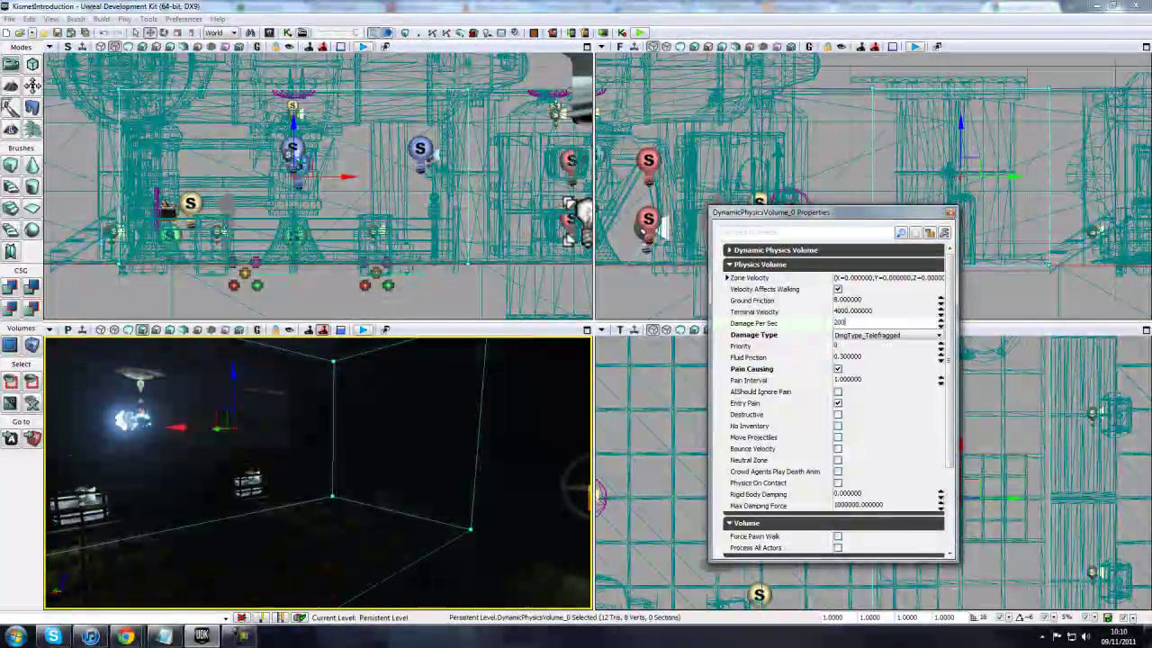
pyautogui.press('Return')
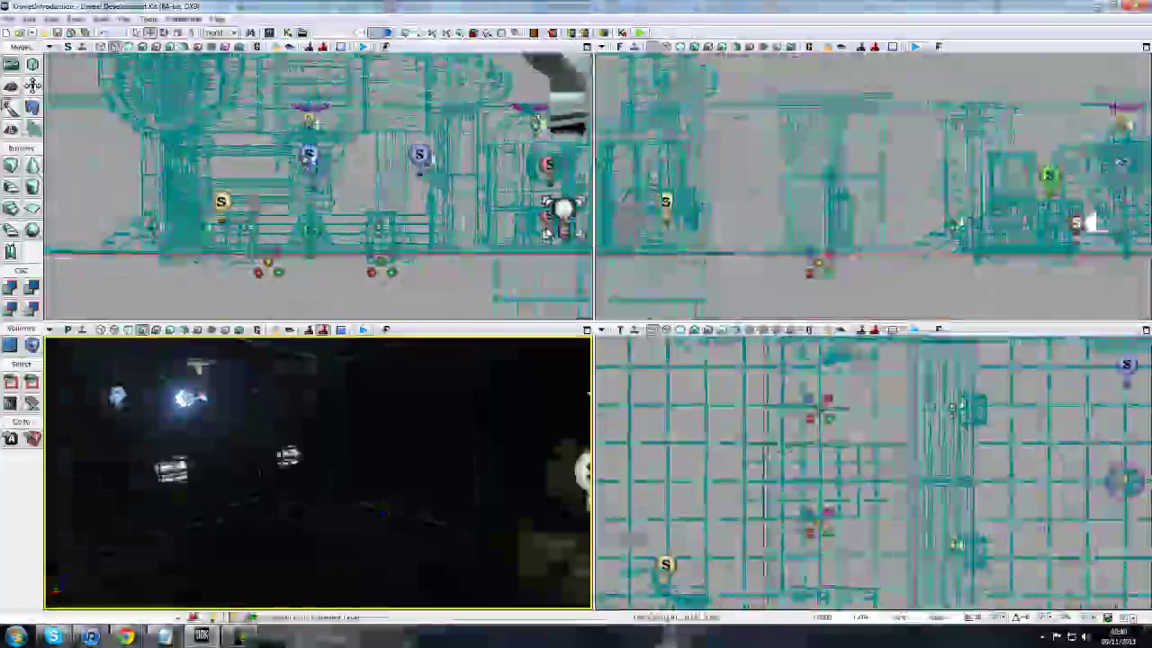
# Step: Check where the dynamic physics volume lies relative to the nearby valve wheel by selecting each of them
pyautogui.click(763, 235)
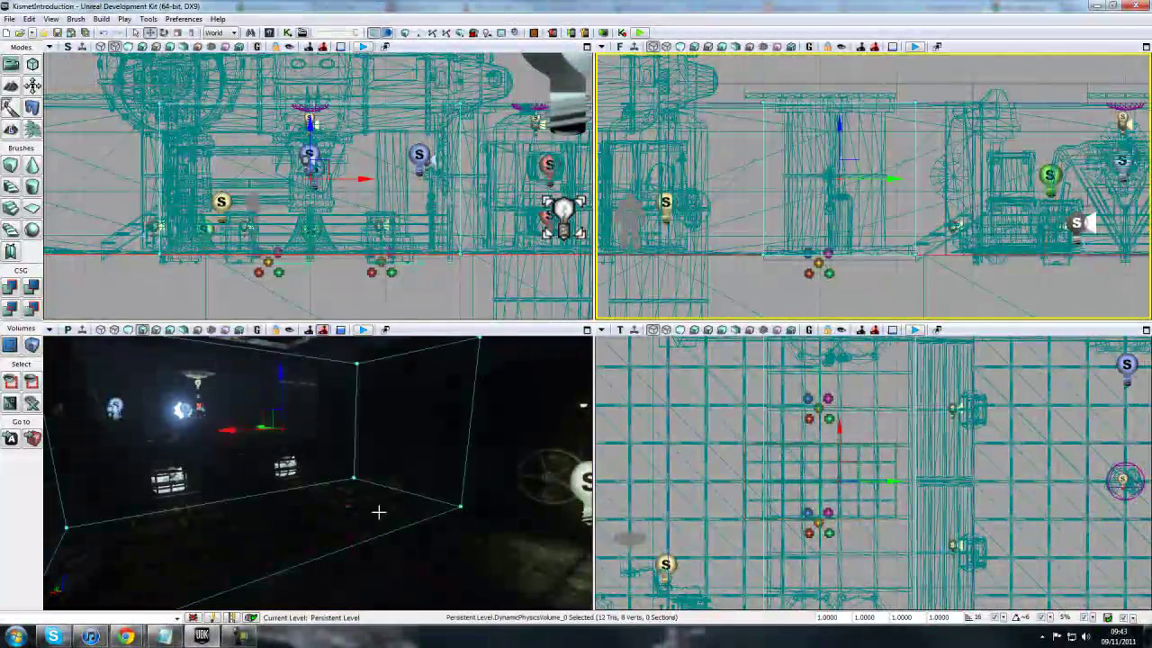
pyautogui.moveTo(352, 540); pyautogui.dragTo(155, 464)
pyautogui.click(509, 459)
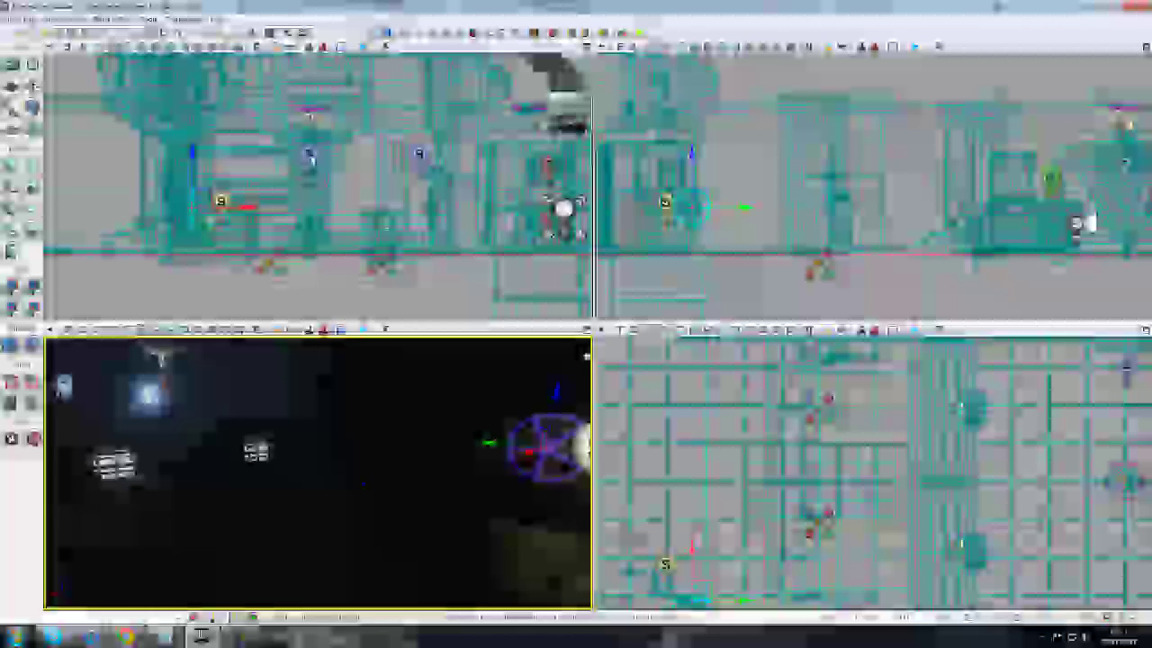
pyautogui.moveTo(116, 347); pyautogui.dragTo(131, 315, button='right')
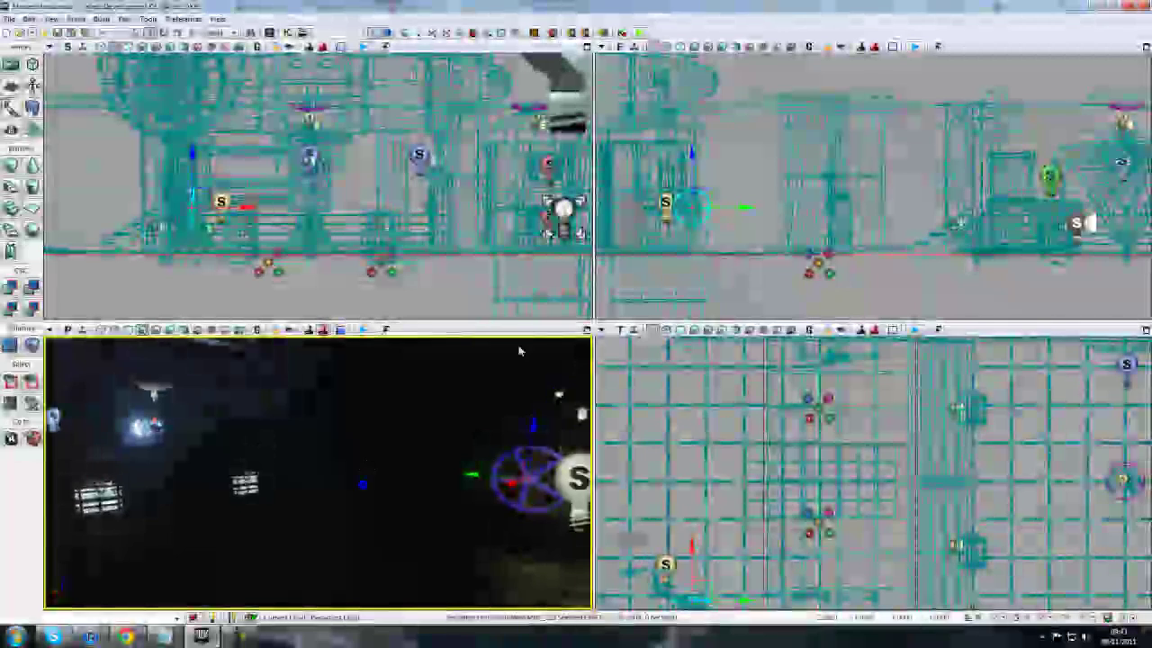
pyautogui.click(759, 175)
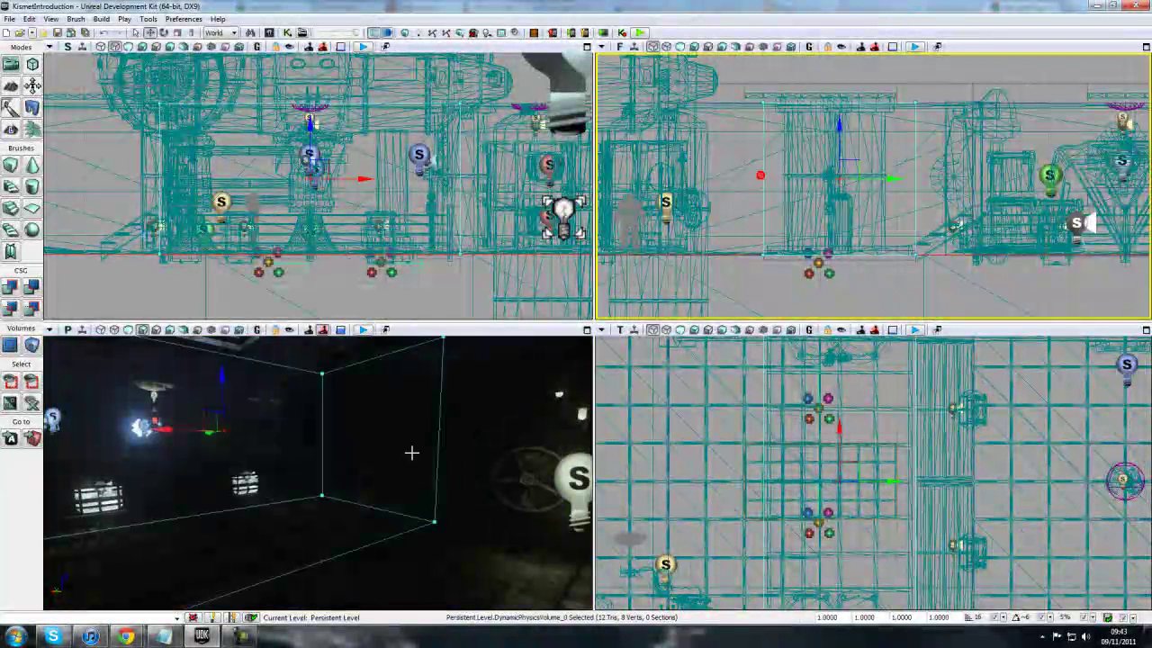
# Step: Turn on realtime preview in the perspective view to show the steam effects, and clear the volume selection
pyautogui.click(82, 332)
pyautogui.moveTo(424, 475); pyautogui.dragTo(334, 358, button='right')
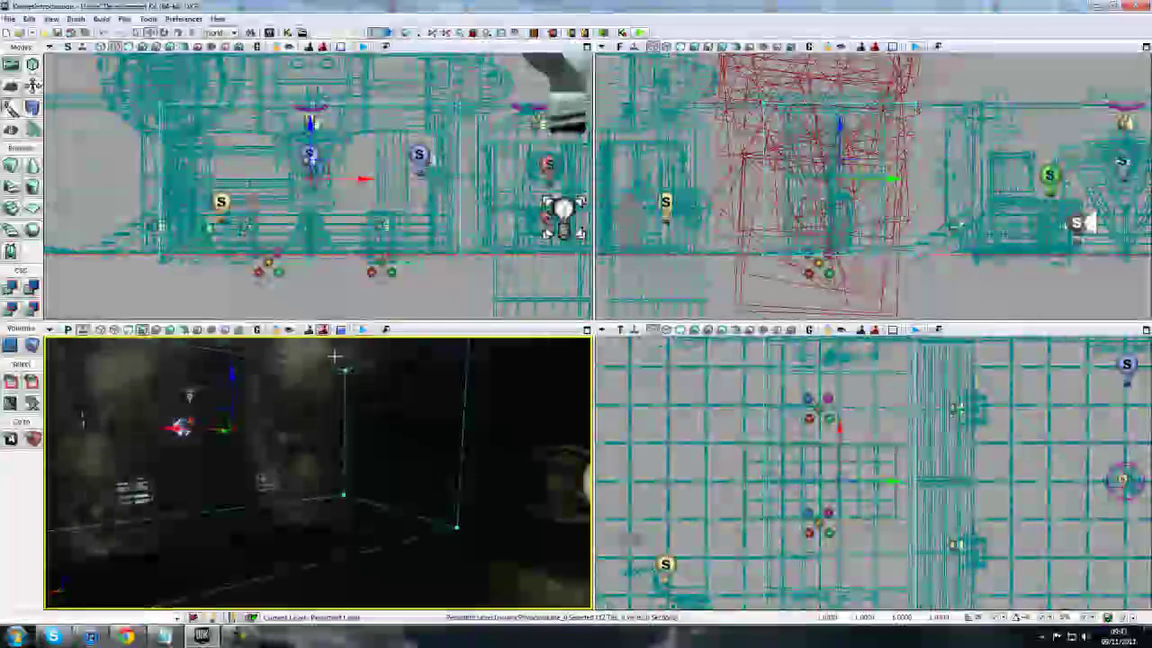
pyautogui.click(357, 298)
pyautogui.moveTo(347, 514); pyautogui.dragTo(287, 489, button='right')
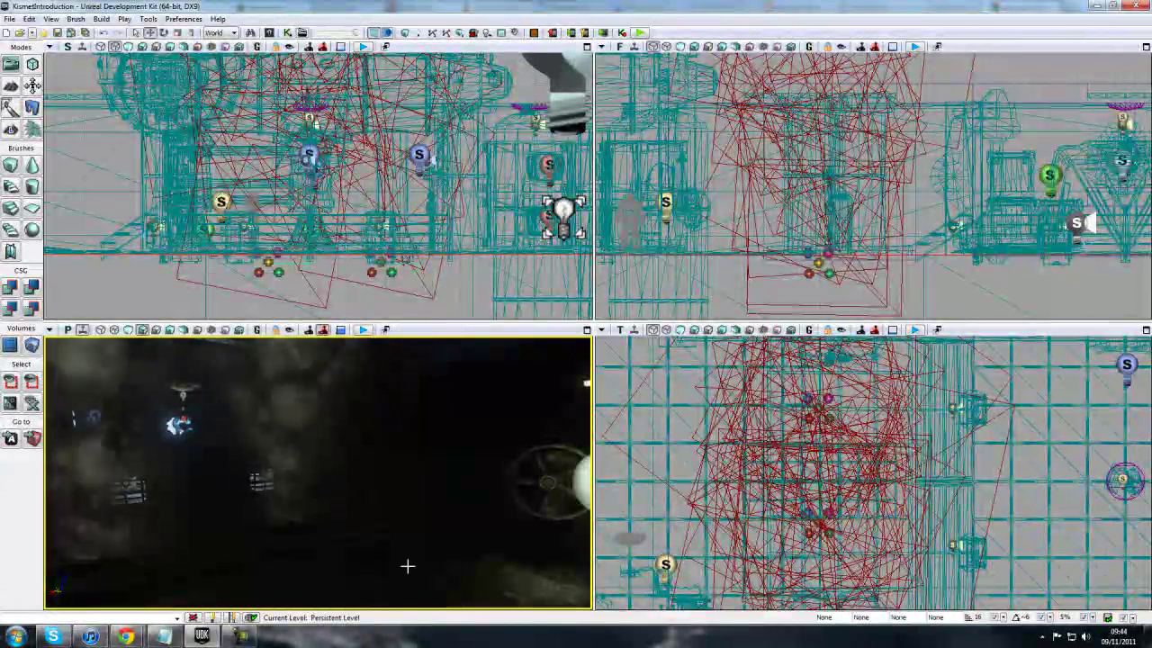
# Step: Select the valve wheel mesh on the wall beside the steam area and centre the front view on it
pyautogui.moveTo(355, 554); pyautogui.dragTo(358, 538, button='right')
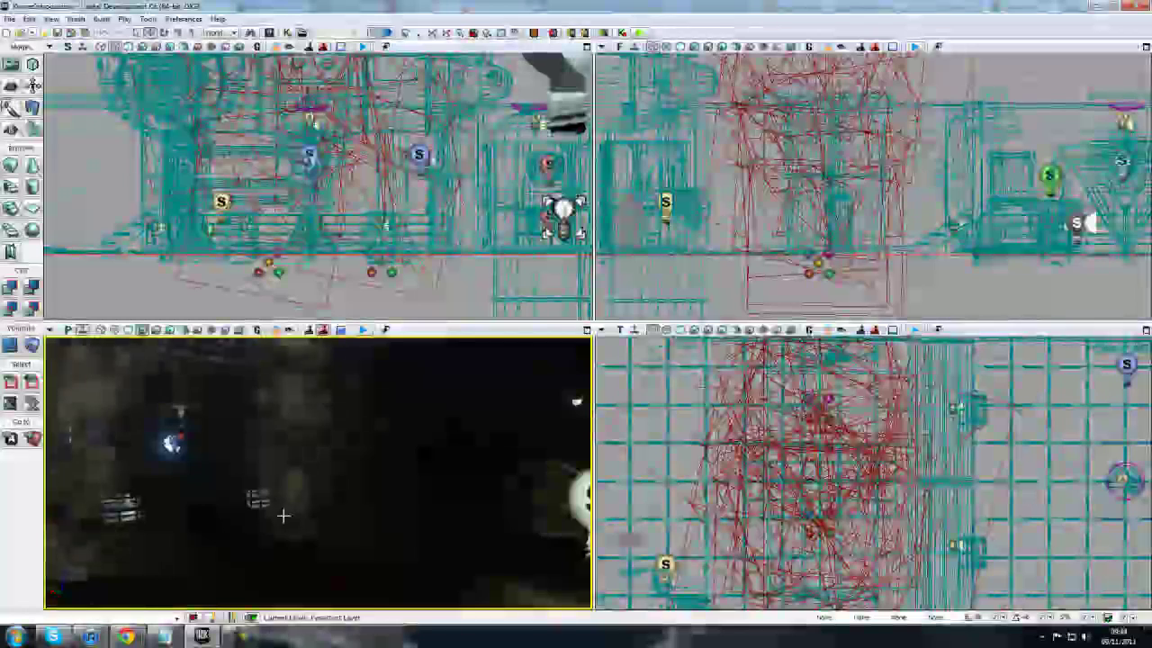
pyautogui.moveTo(282, 517); pyautogui.dragTo(350, 523, button='right')
pyautogui.moveTo(350, 523)
pyautogui.mouseDown()
pyautogui.moveTo(329, 493)
pyautogui.moveTo(354, 486)
pyautogui.moveTo(353, 531)
pyautogui.mouseUp()
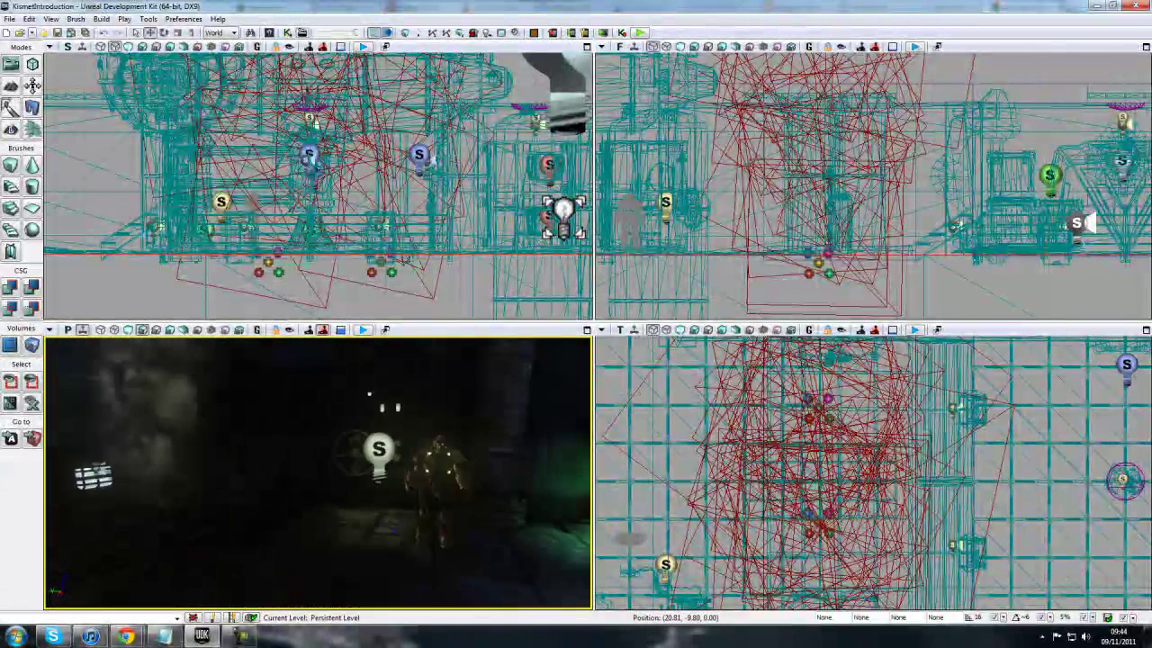
pyautogui.moveTo(353, 531); pyautogui.dragTo(357, 494, button='right')
pyautogui.moveTo(358, 495); pyautogui.dragTo(372, 470)
pyautogui.moveTo(373, 470); pyautogui.dragTo(348, 499, button='right')
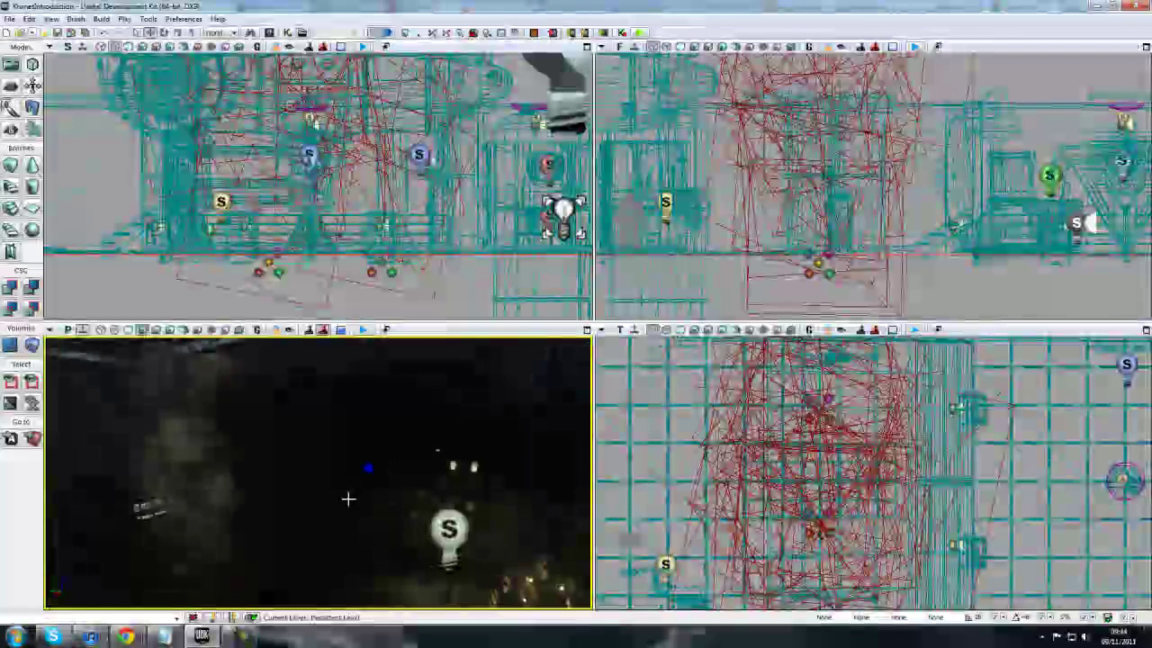
pyautogui.moveTo(334, 509); pyautogui.dragTo(340, 457)
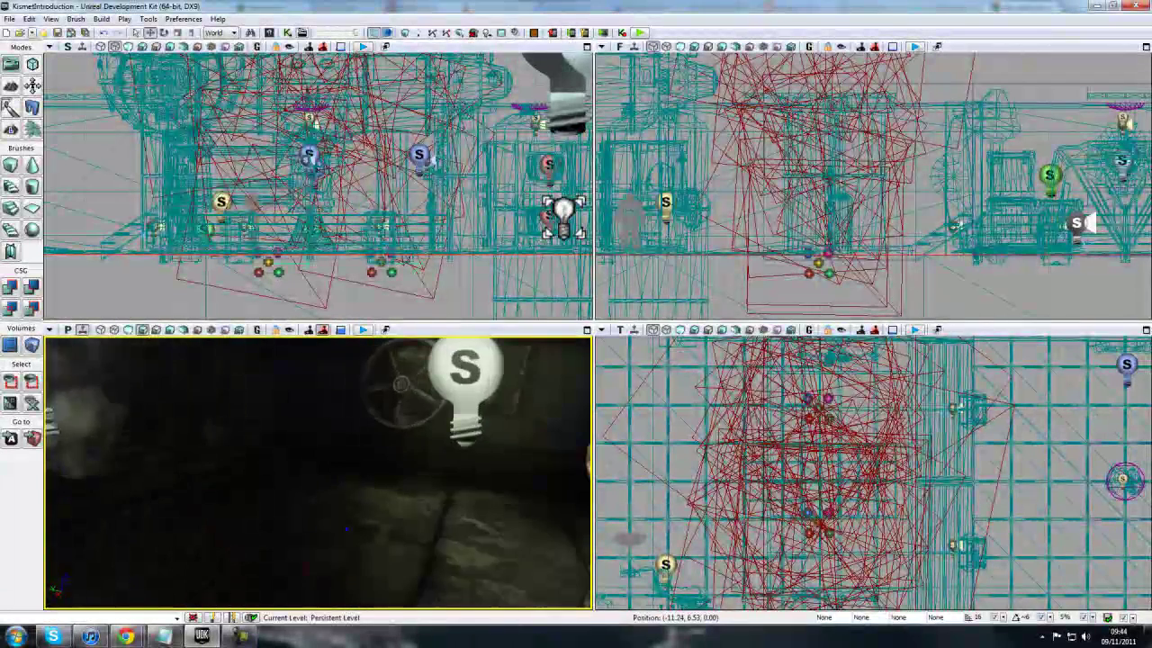
pyautogui.moveTo(346, 529); pyautogui.dragTo(347, 567)
pyautogui.moveTo(346, 567); pyautogui.dragTo(347, 529, button='right')
pyautogui.moveTo(346, 529); pyautogui.dragTo(363, 527)
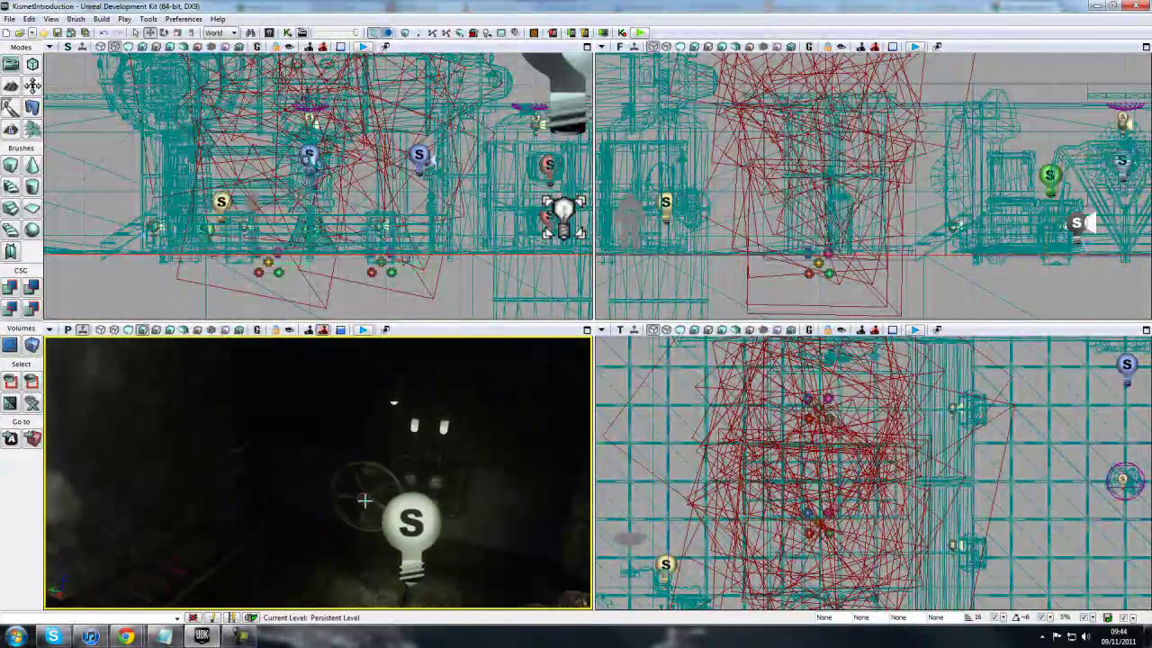
pyautogui.click(364, 500)
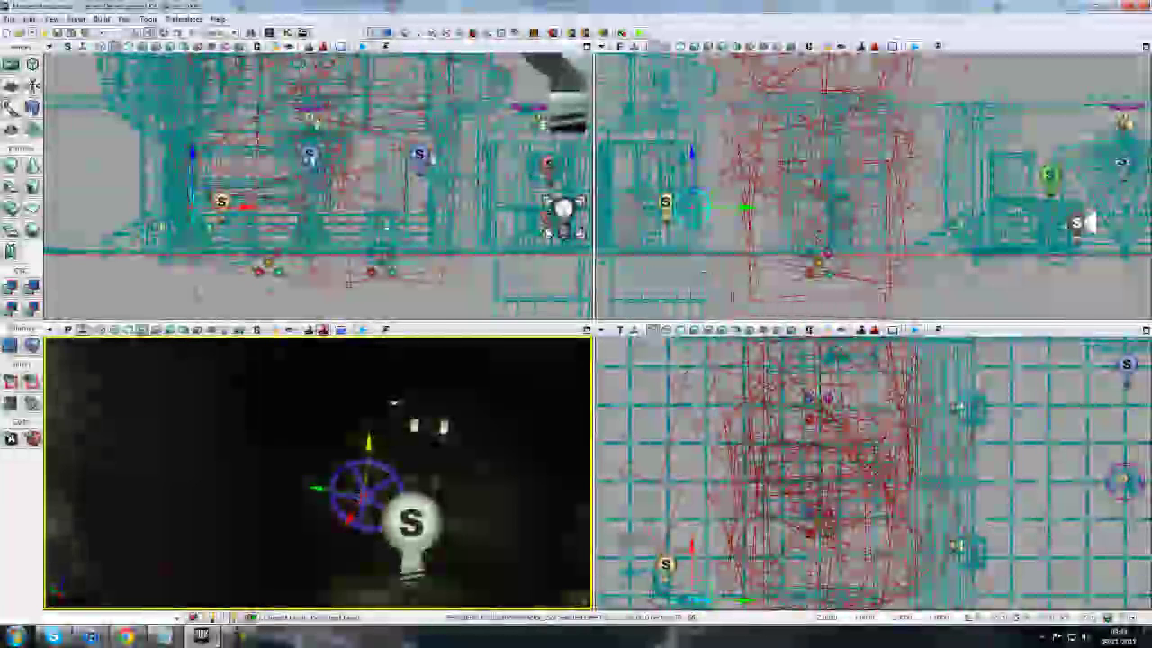
pyautogui.moveTo(679, 286); pyautogui.dragTo(770, 290)
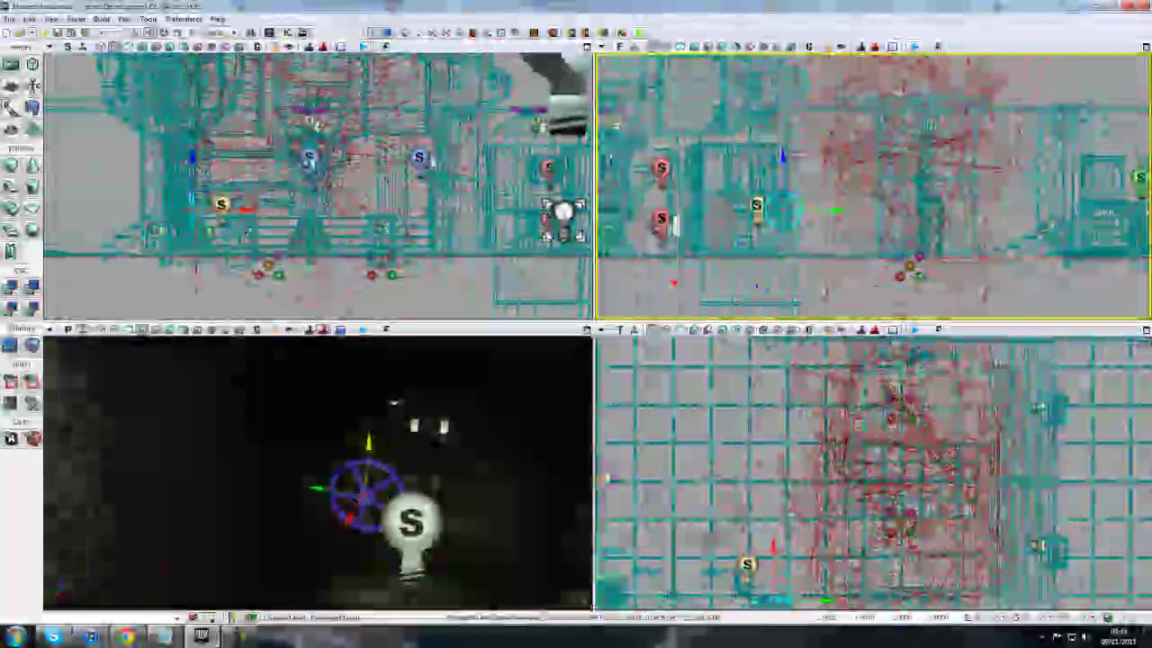
# Step: Convert the valve wheel static mesh beside the steam area to a Mover
pyautogui.scroll(2, 745, 197)
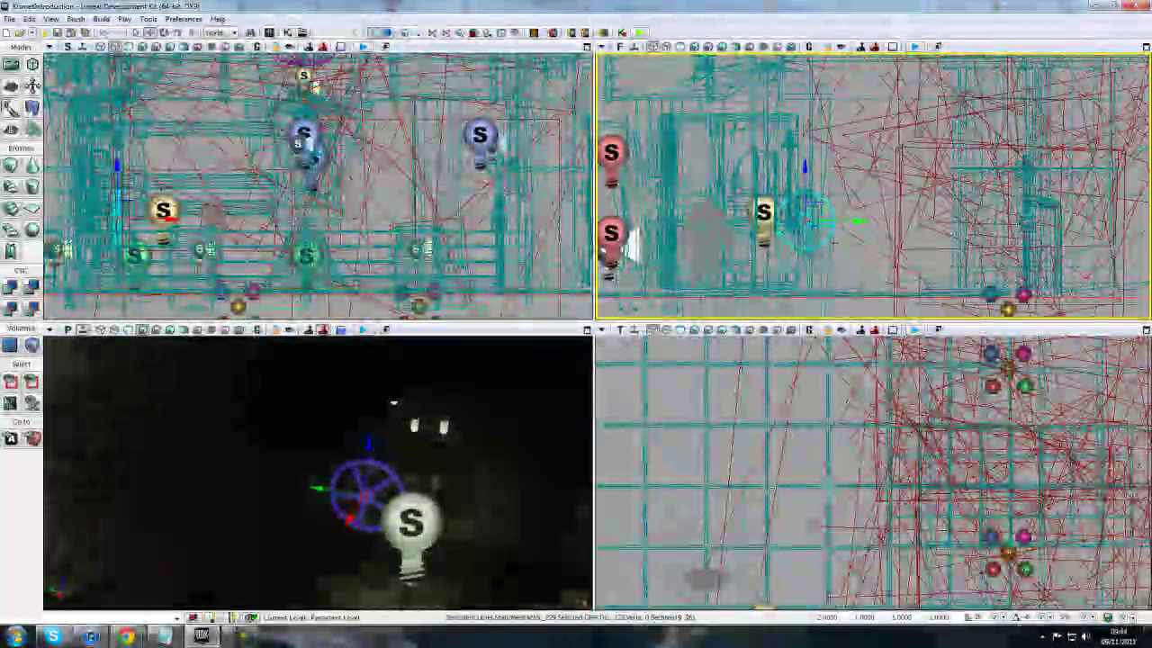
pyautogui.scroll(-6, 838, 483)
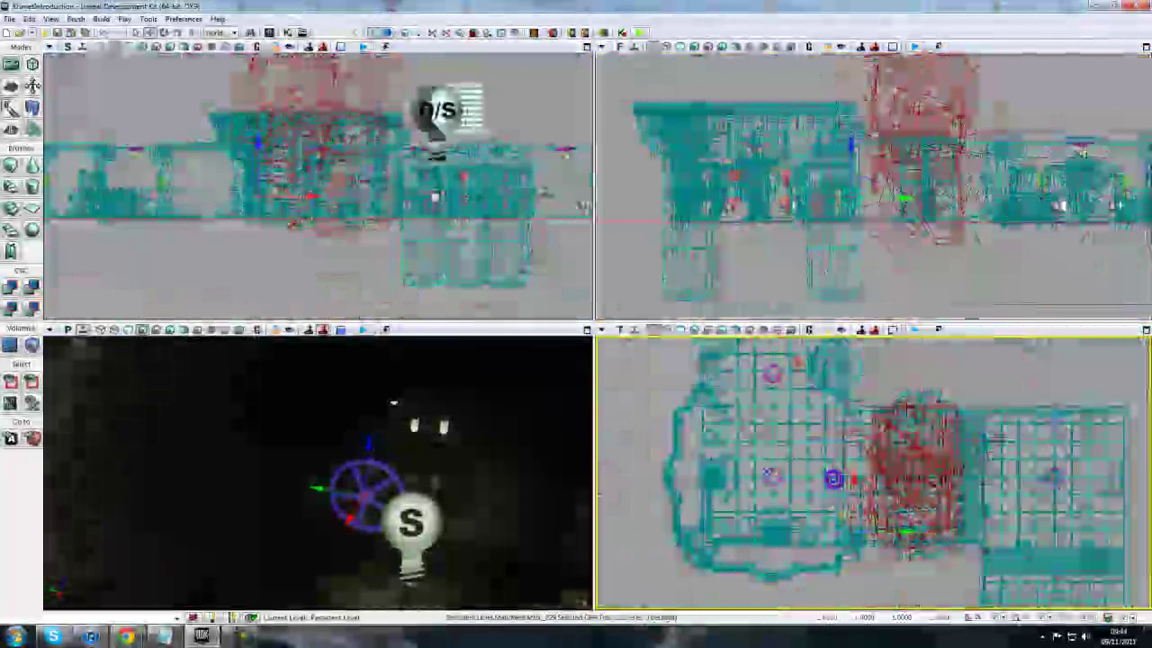
pyautogui.scroll(3, 837, 482)
pyautogui.moveTo(837, 482); pyautogui.dragTo(852, 371)
pyautogui.scroll(8, 872, 472)
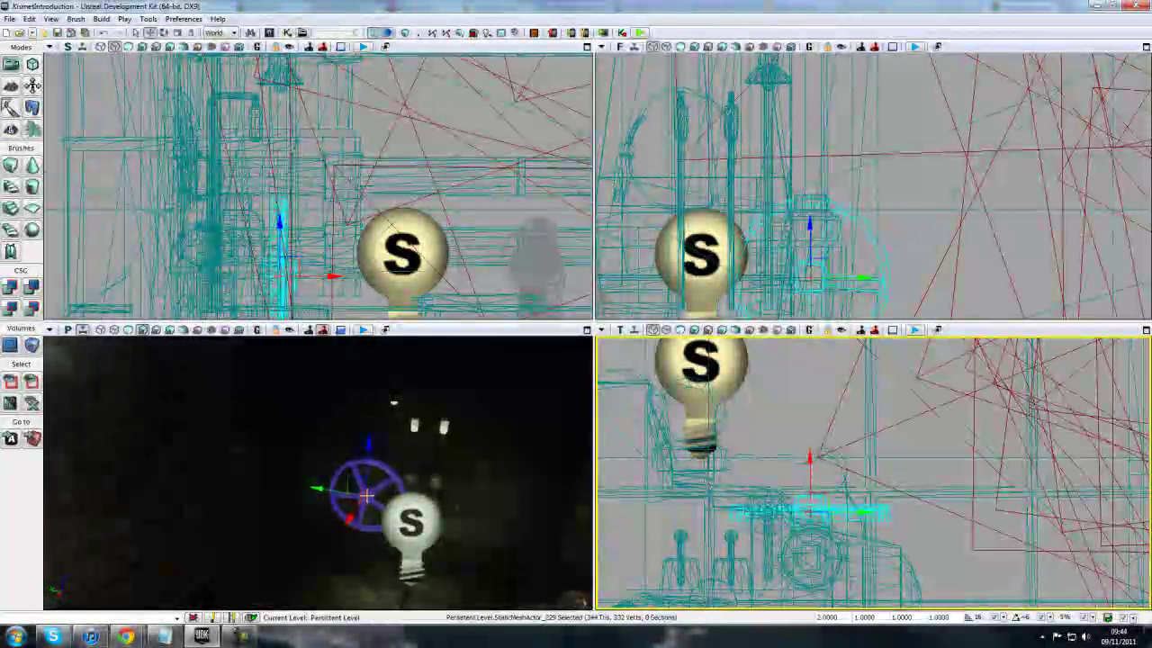
pyautogui.rightClick(367, 494)
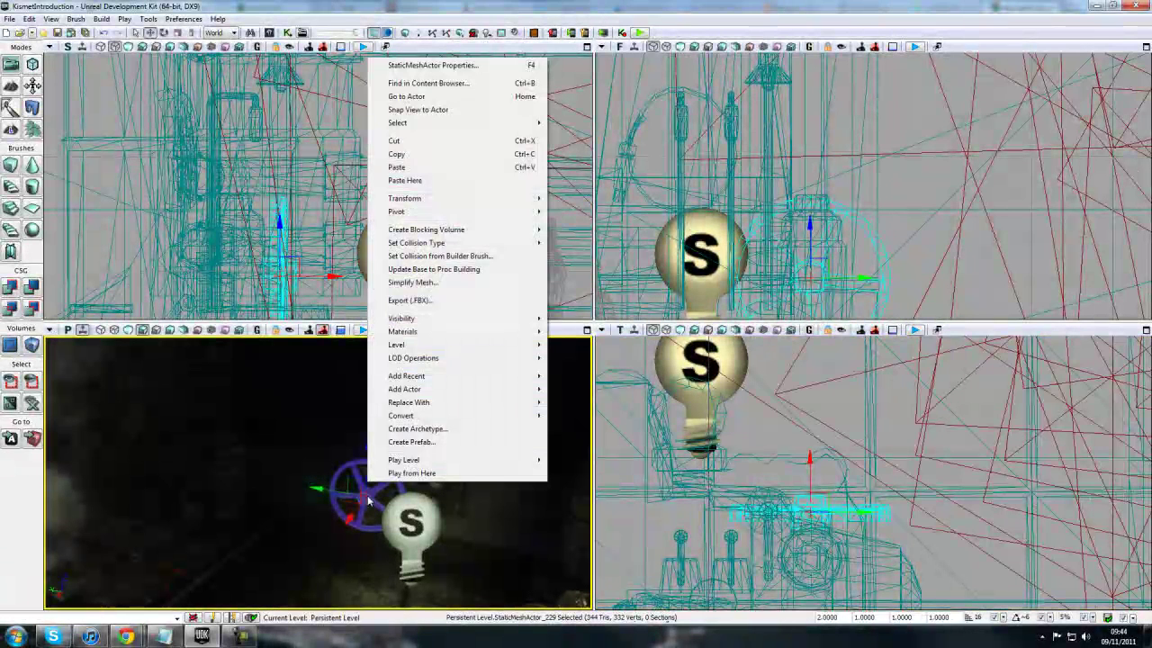
pyautogui.moveTo(402, 414)
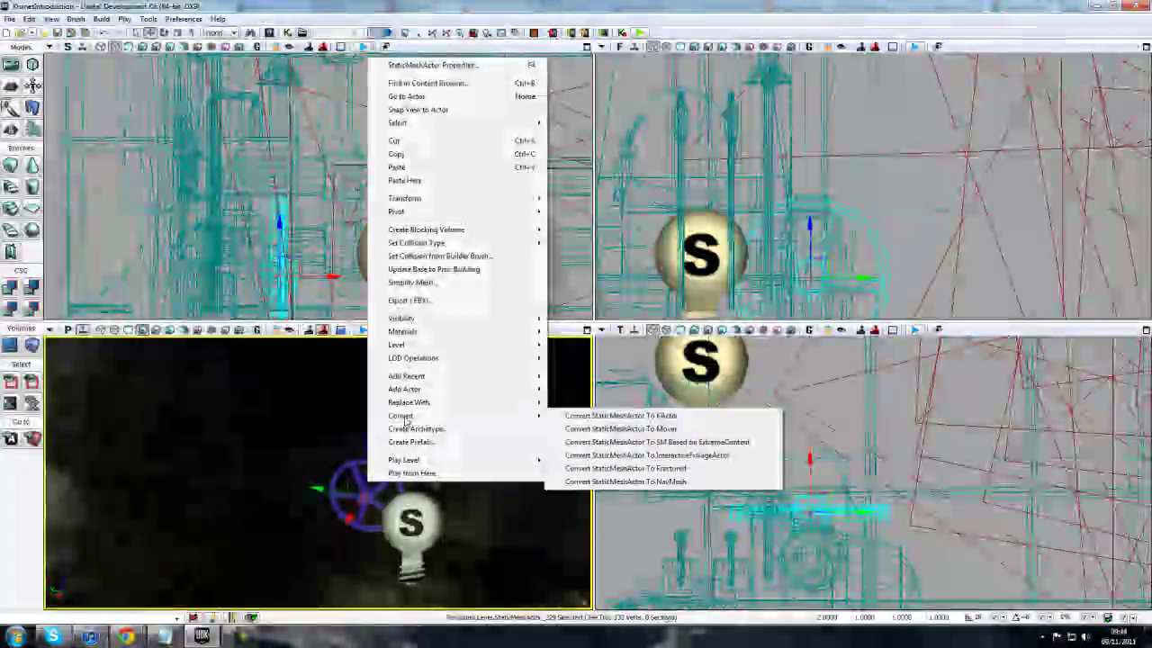
pyautogui.click(664, 429)
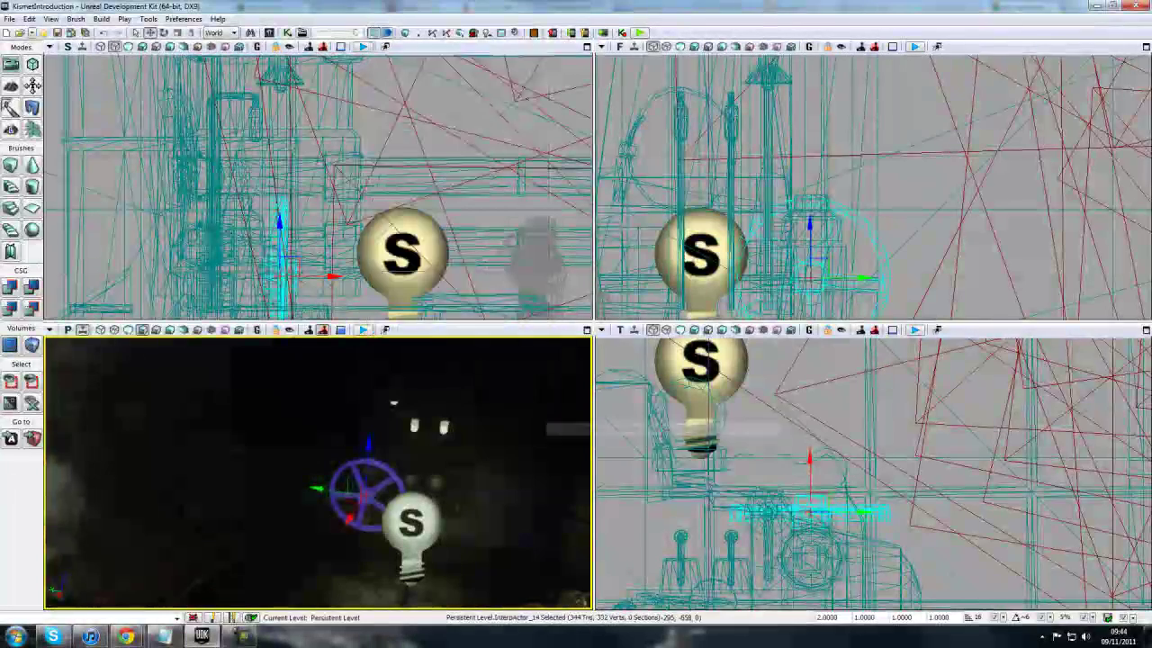
# Step: Choose COLLIDE_NoCollision as the valve wheel mover's Collision Type, and close its properties
pyautogui.scroll(-2, 944, 543)
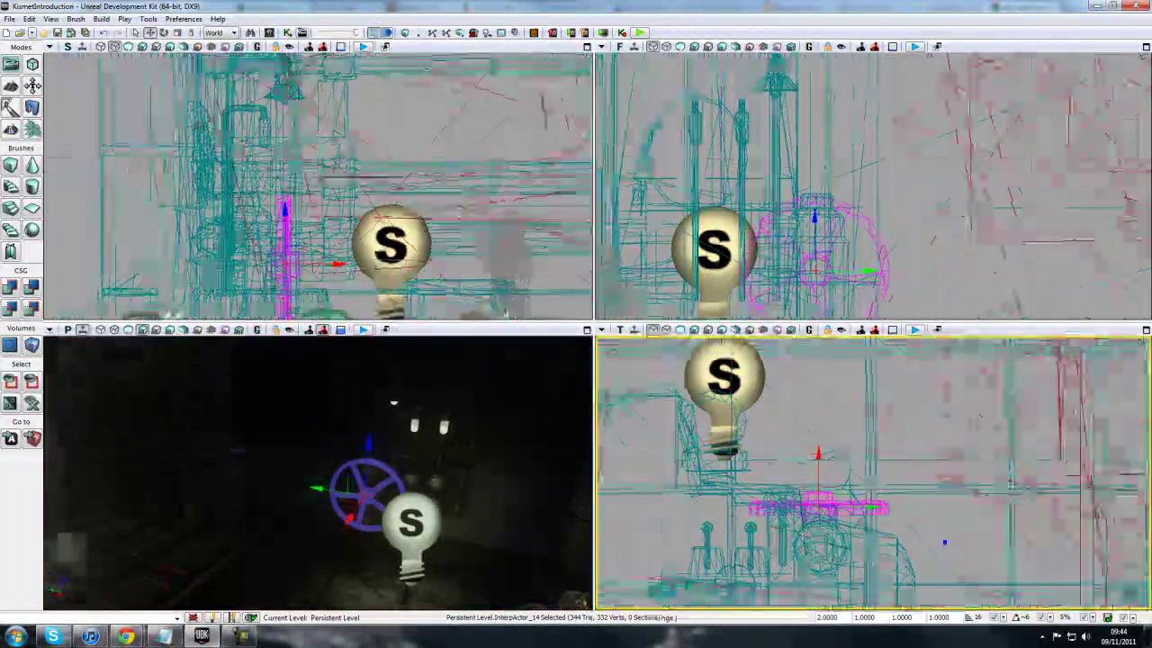
pyautogui.scroll(2, 945, 543)
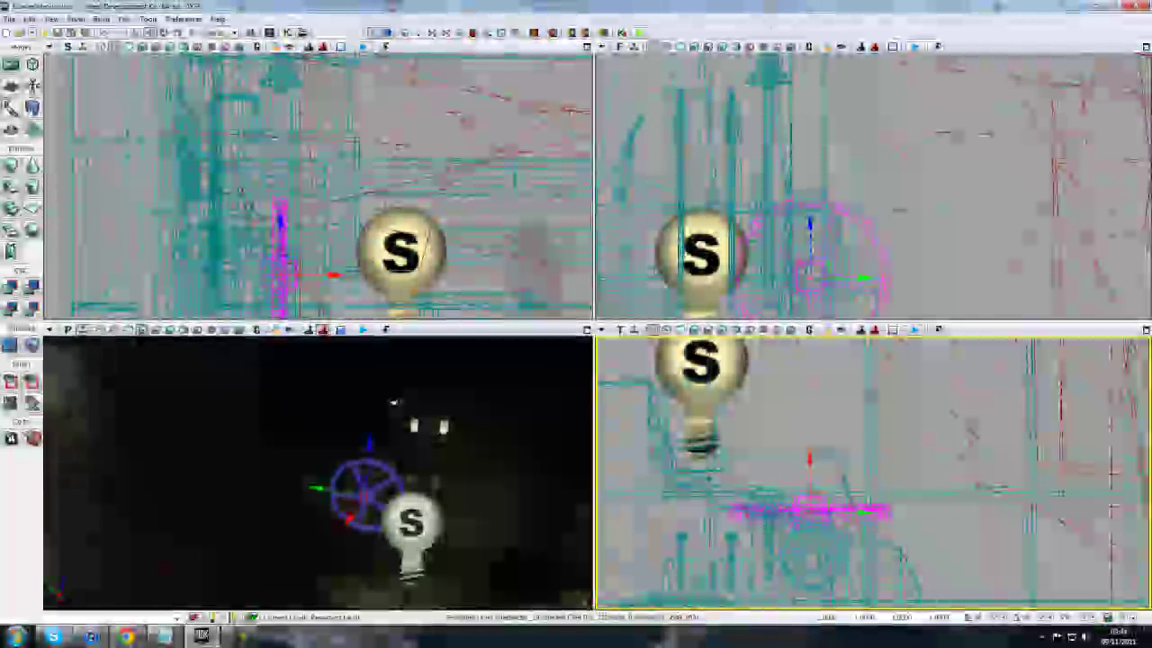
pyautogui.moveTo(493, 525); pyautogui.dragTo(493, 513, button='right')
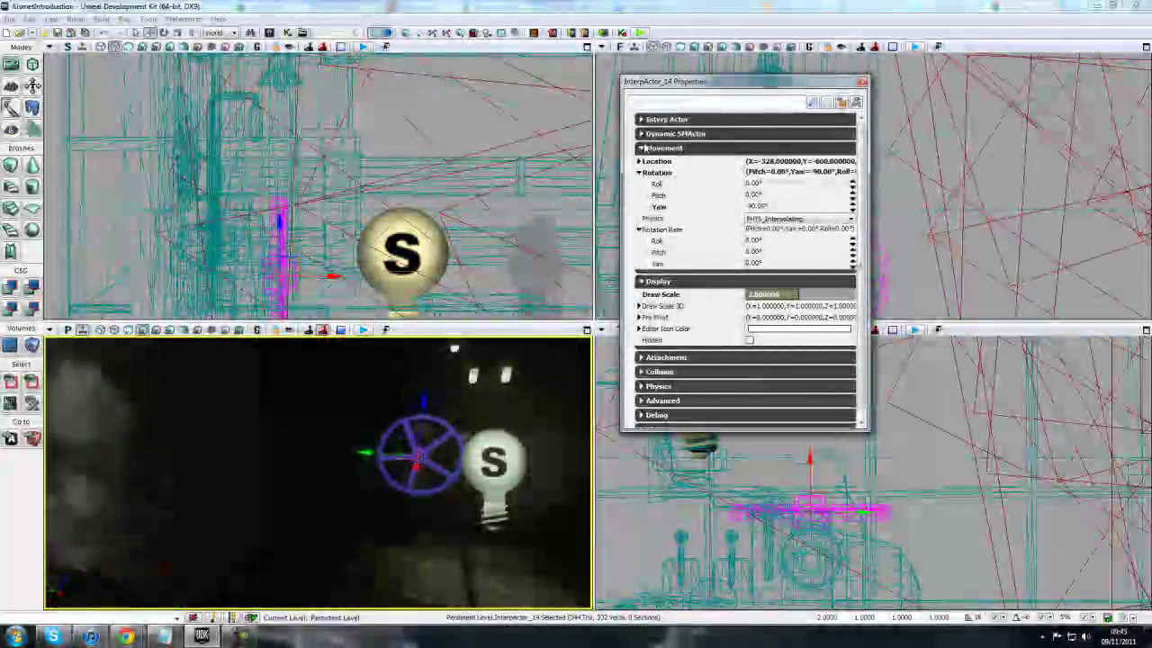
pyautogui.click(645, 148)
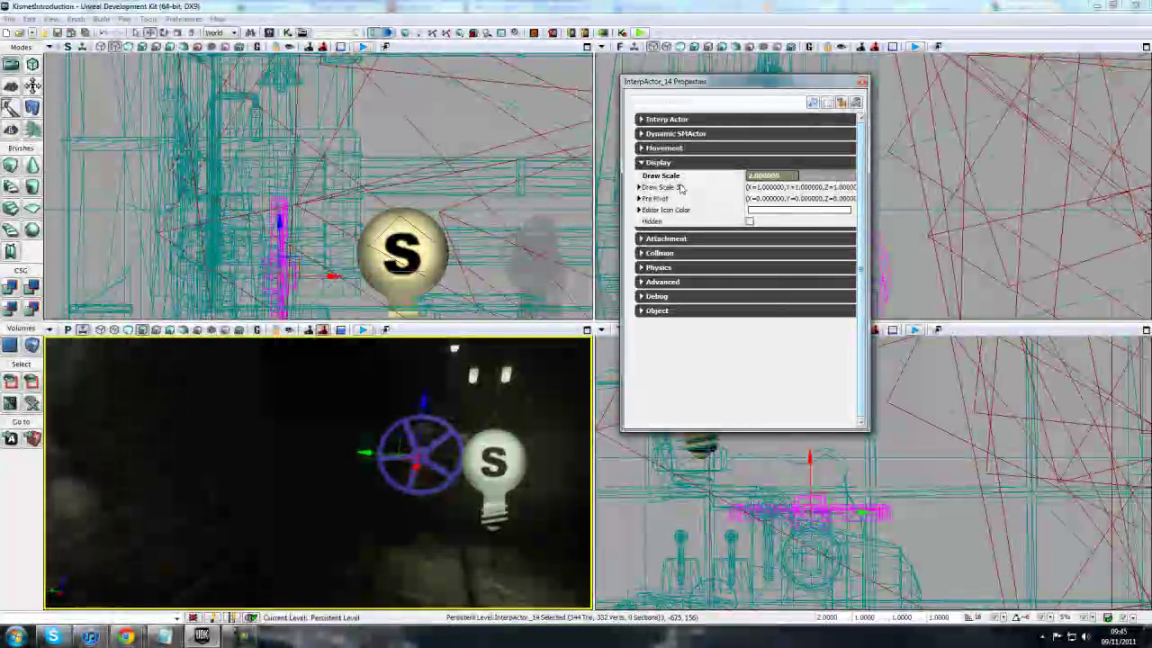
pyautogui.click(645, 163)
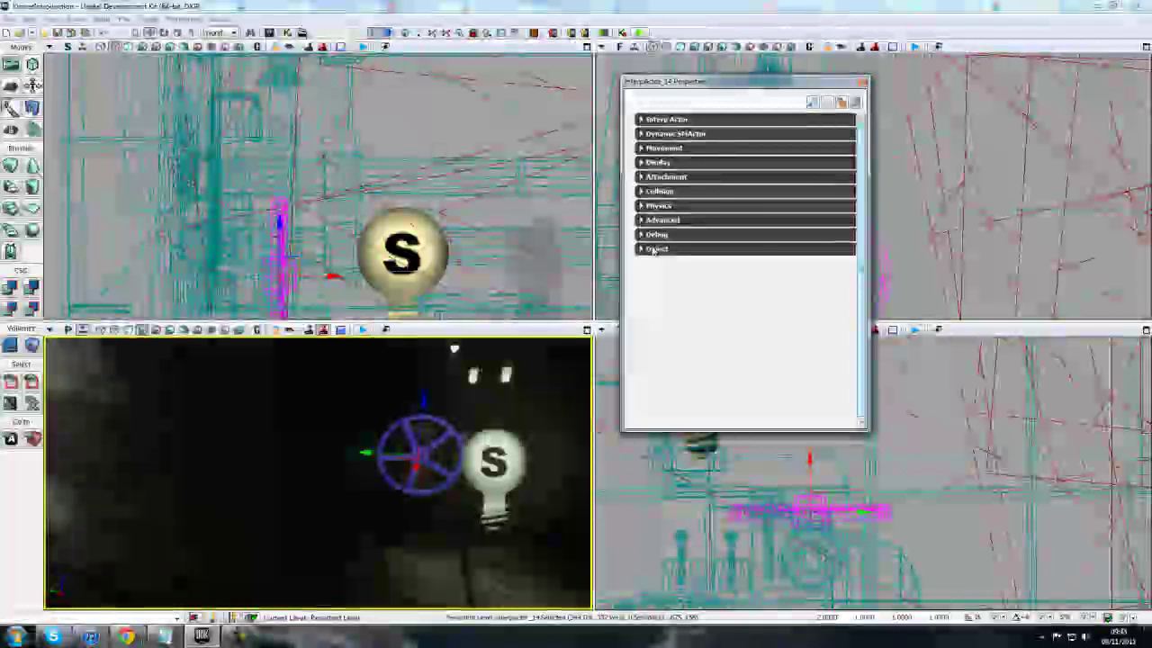
pyautogui.click(645, 191)
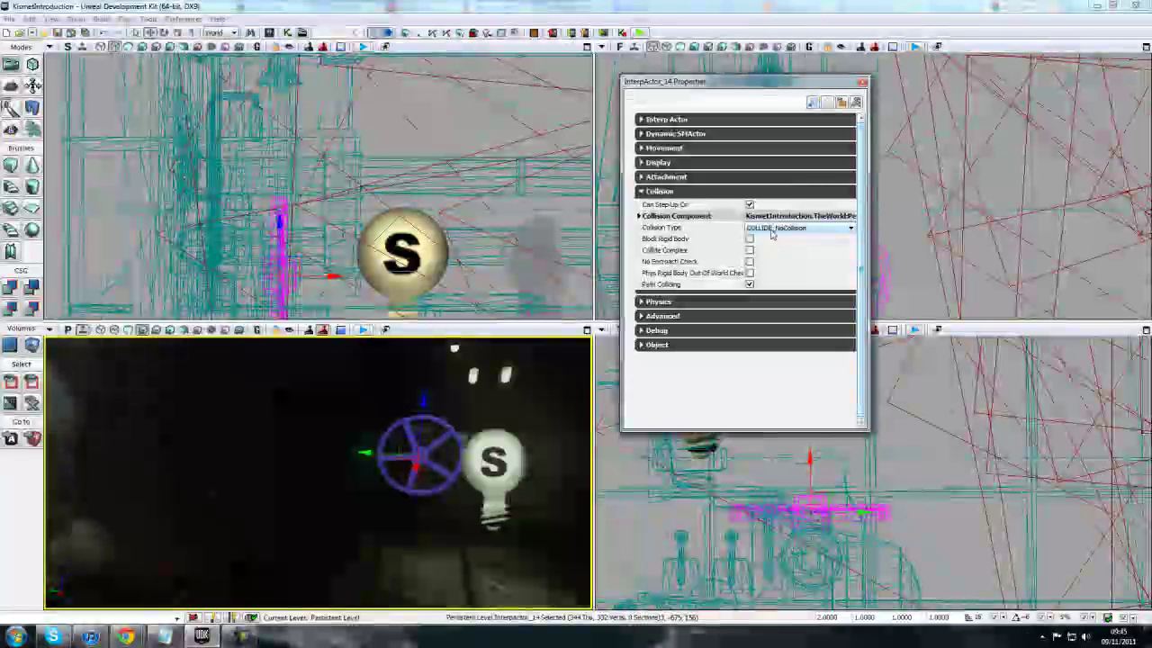
pyautogui.click(820, 231)
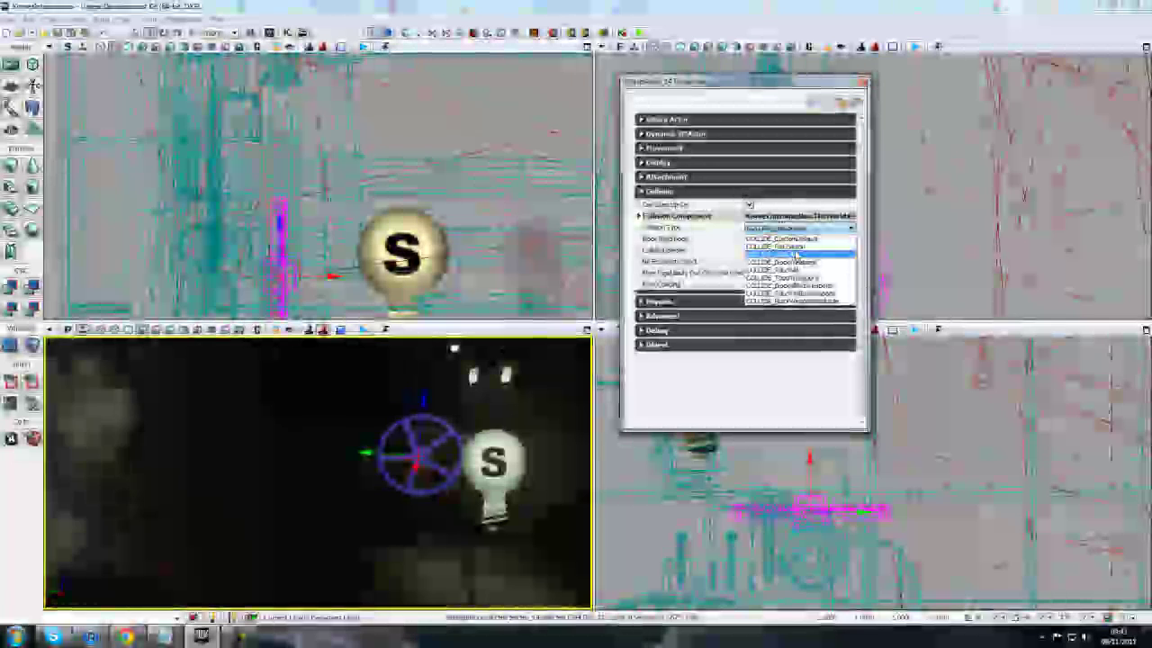
pyautogui.click(795, 249)
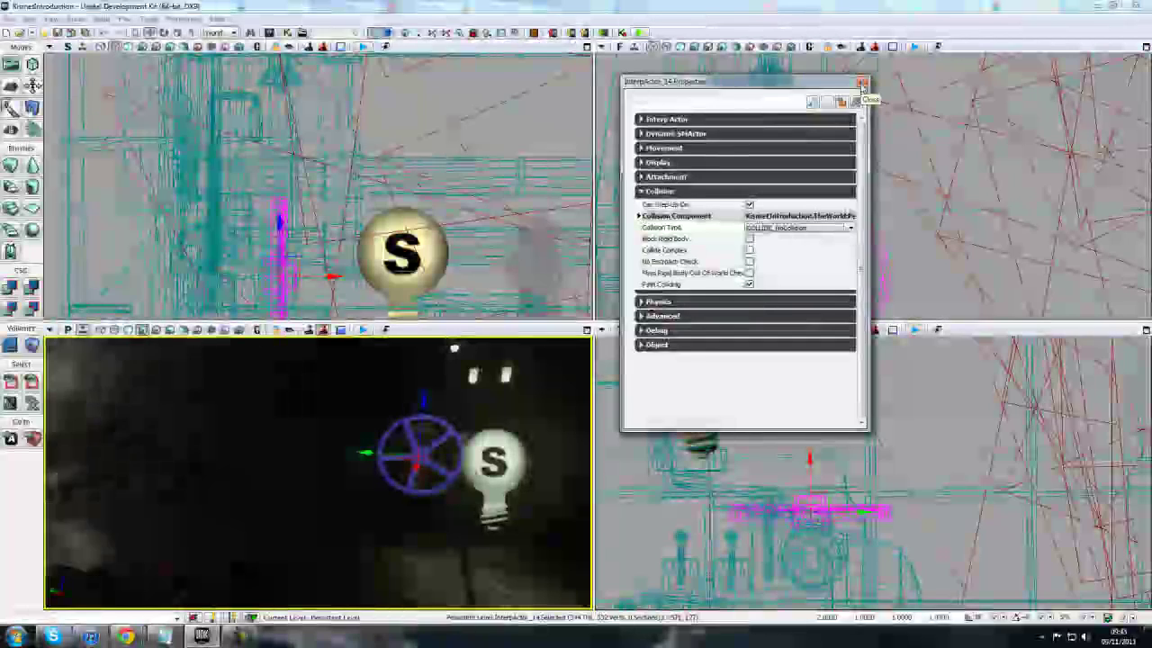
pyautogui.click(861, 82)
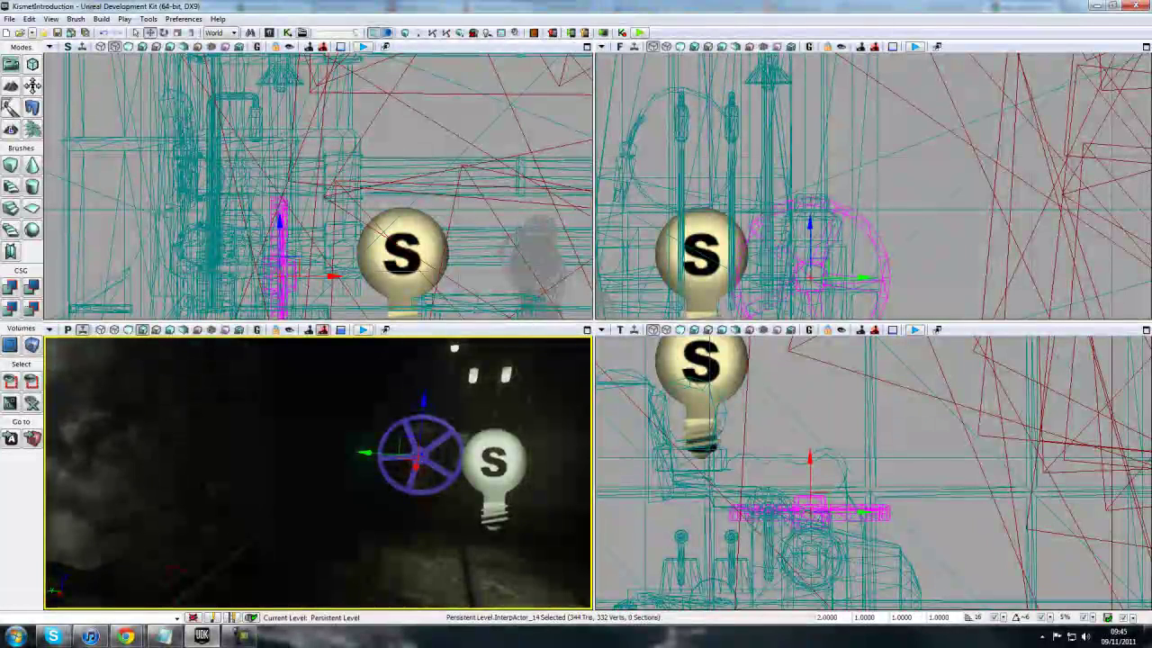
# Step: Keep the valve wheel mover selected and open the level's Kismet sequence
pyautogui.rightClick(421, 457)
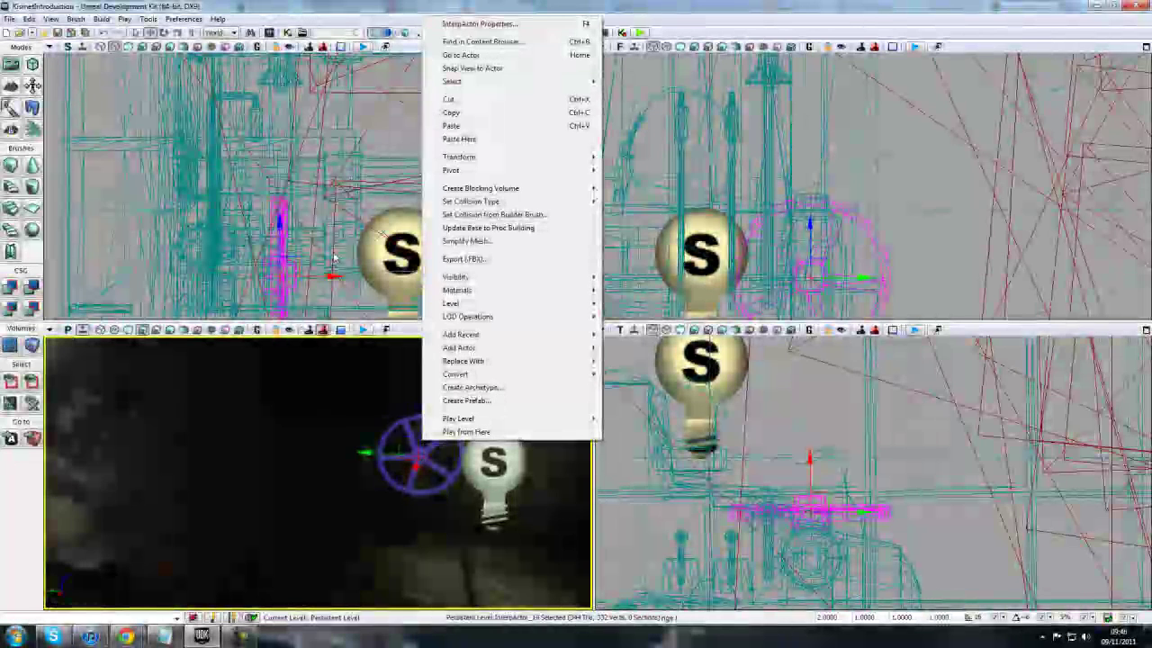
pyautogui.click(366, 137)
pyautogui.click(419, 458)
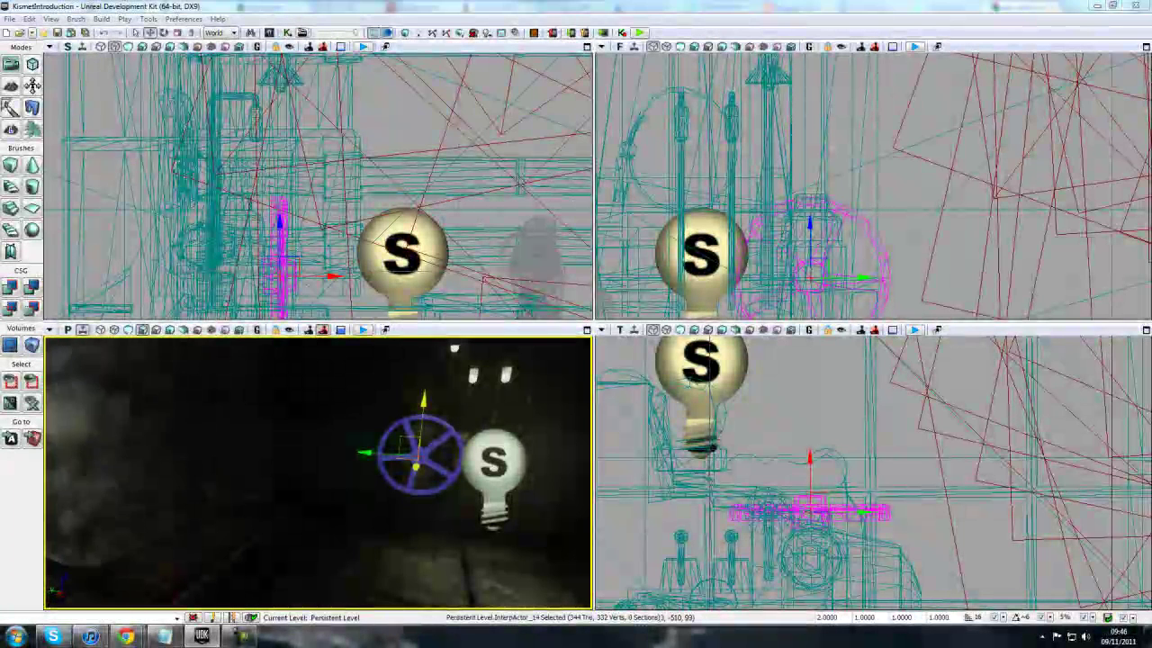
pyautogui.click(621, 32)
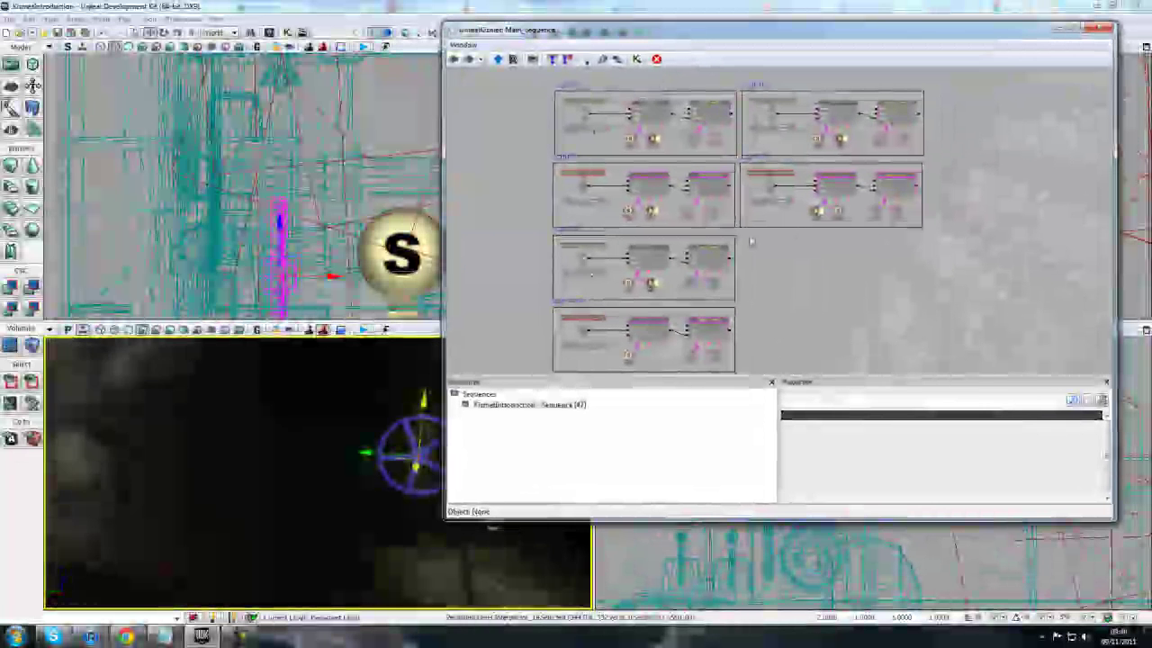
# Step: Group all the light setups, Light01 to Light06, into a new Kismet sequence named LightMechanic
pyautogui.scroll(-2, 812, 295)
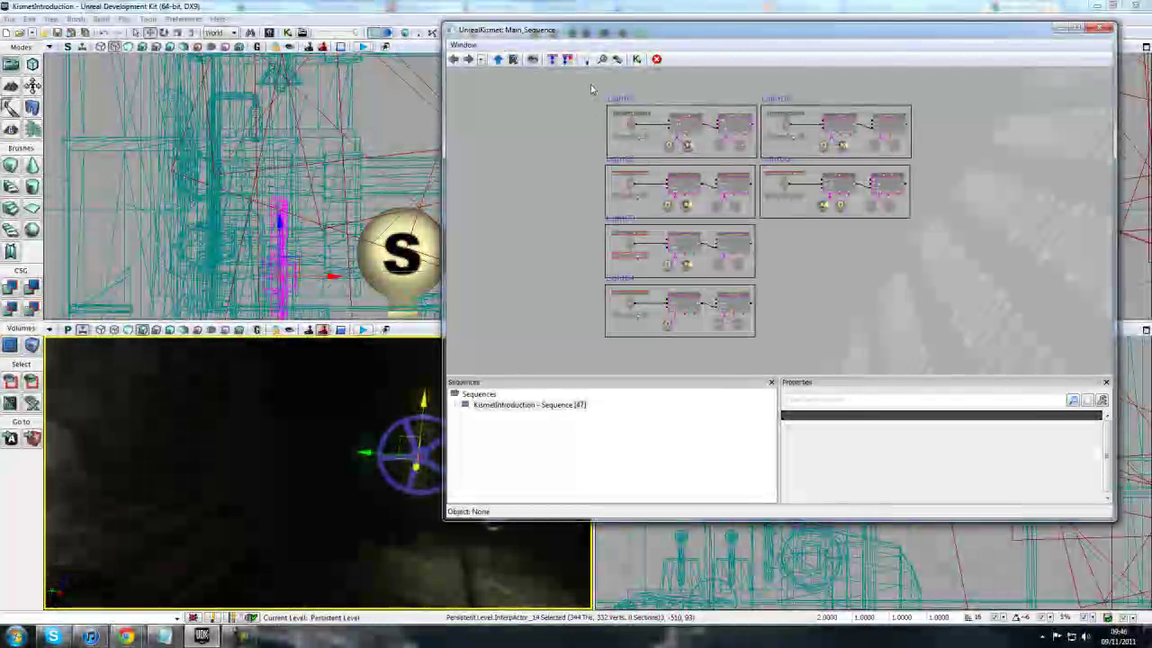
pyautogui.keyDown('ctrl'); pyautogui.keyDown('alt'); pyautogui.moveTo(590, 84); pyautogui.dragTo(930, 356); pyautogui.keyUp('alt'); pyautogui.keyUp('ctrl')
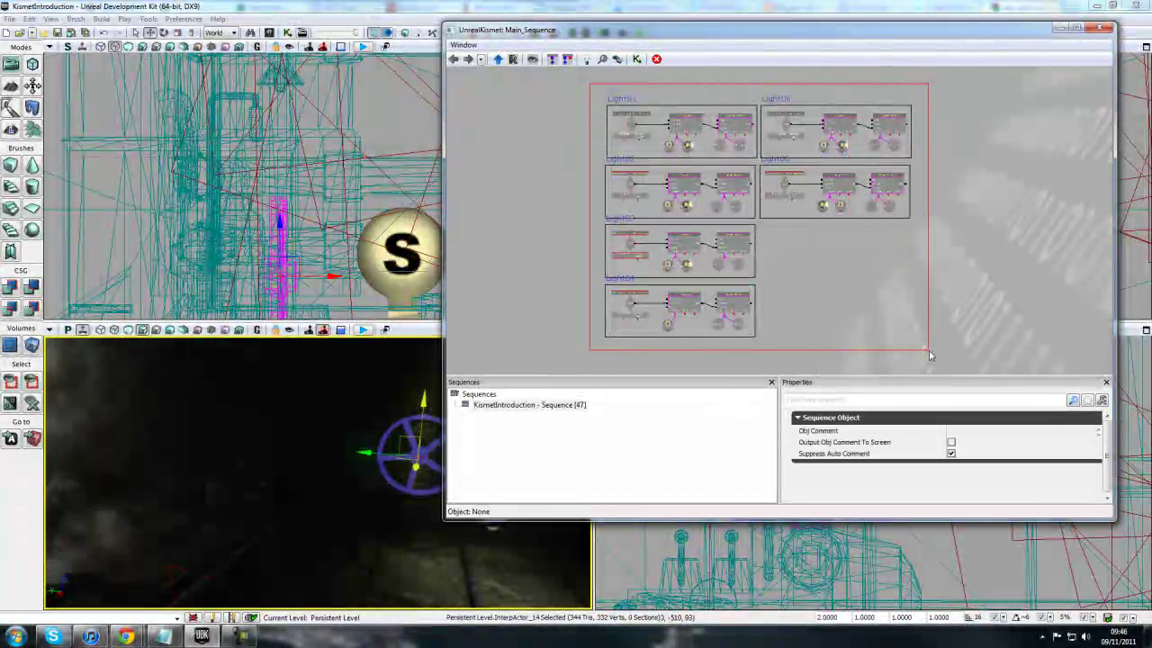
pyautogui.rightClick(673, 183)
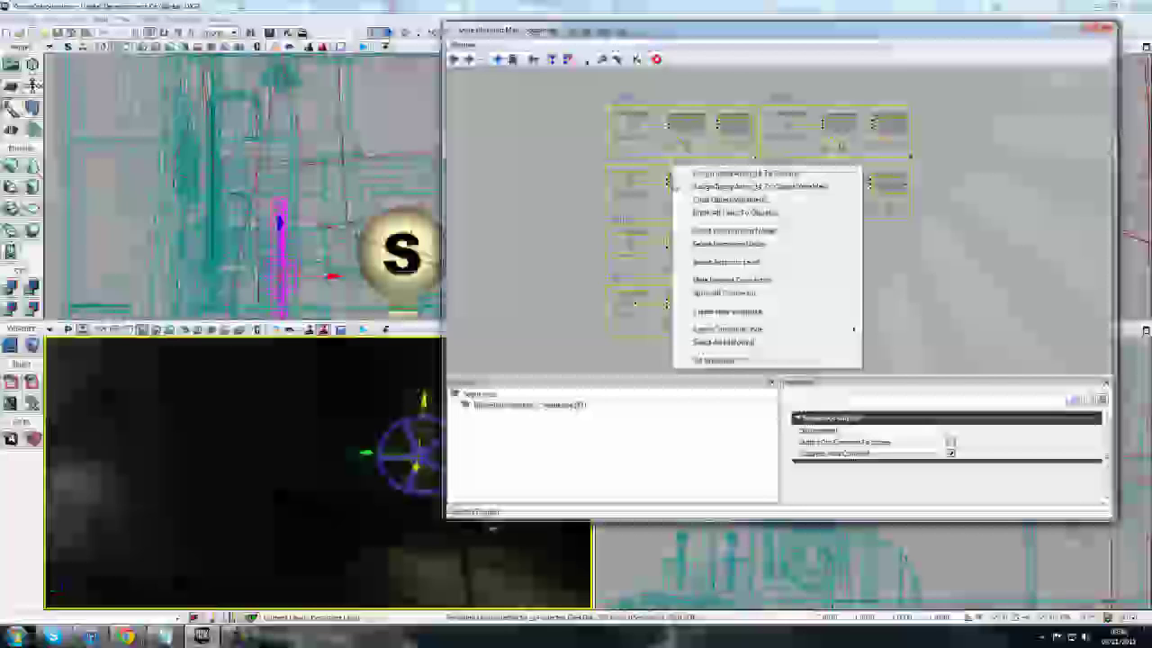
pyautogui.click(710, 312)
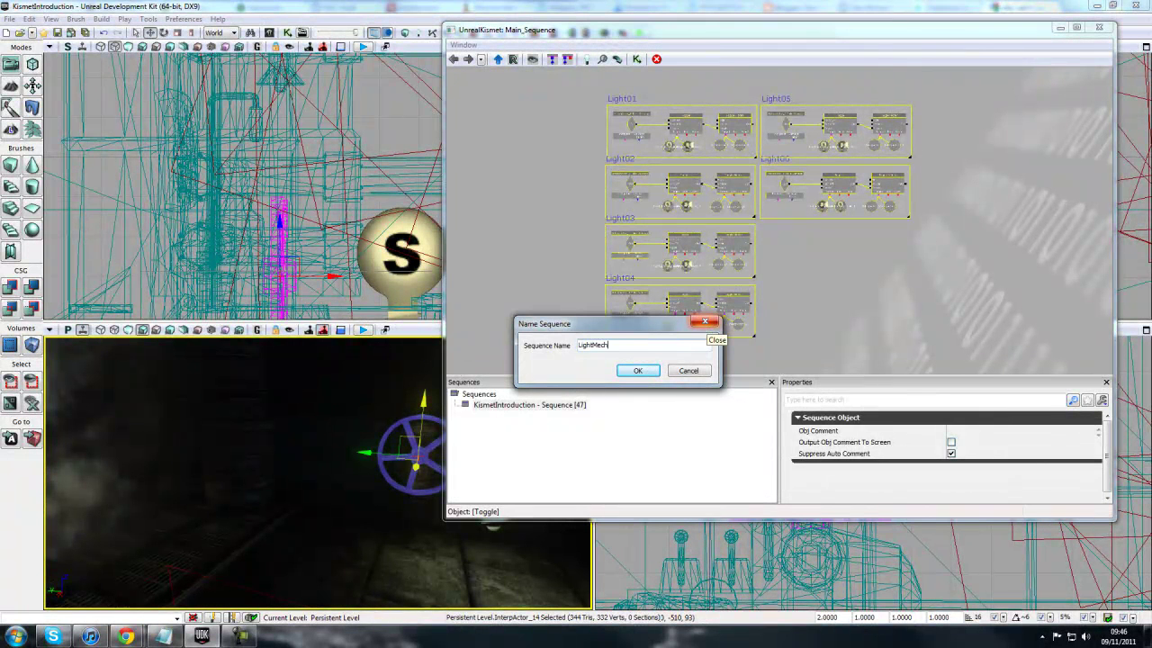
pyautogui.press('Return')
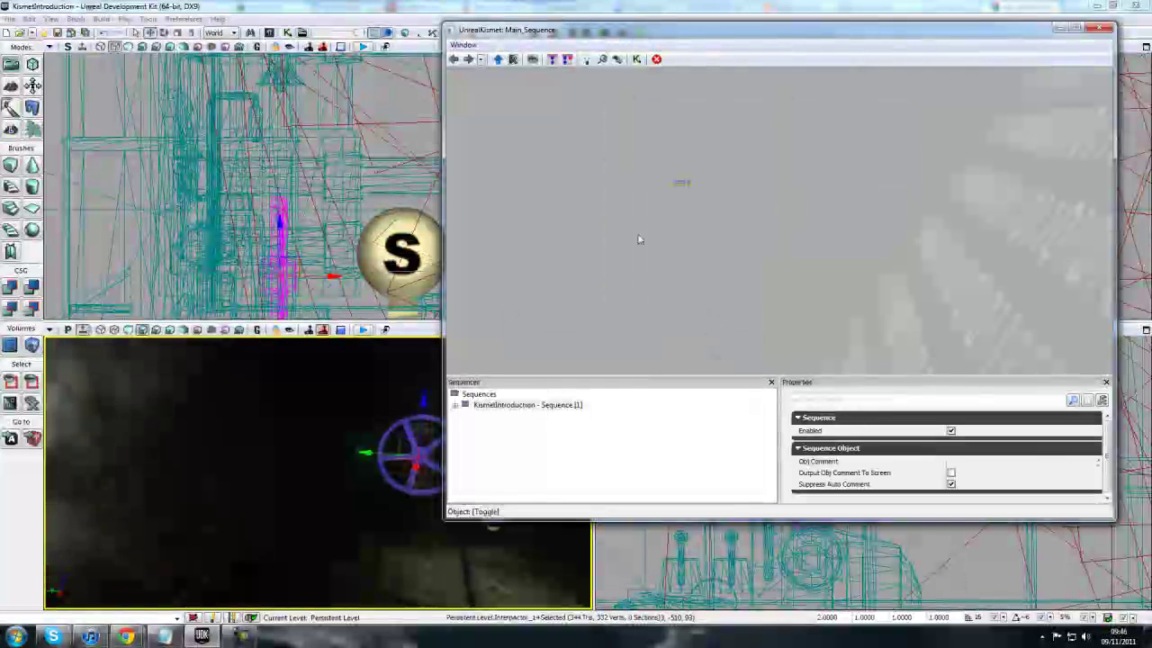
# Step: Look inside the LightMechanic sequence to check the grouped light setups, and return to the main sequence
pyautogui.moveTo(599, 169); pyautogui.dragTo(663, 214)
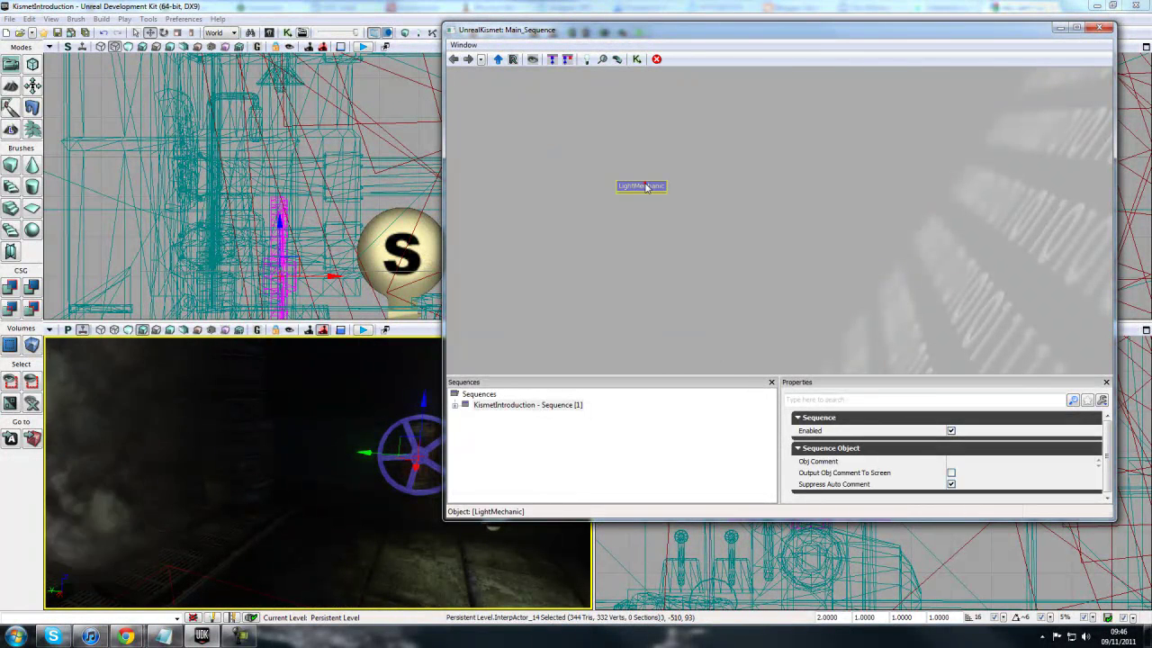
pyautogui.doubleClick(644, 187)
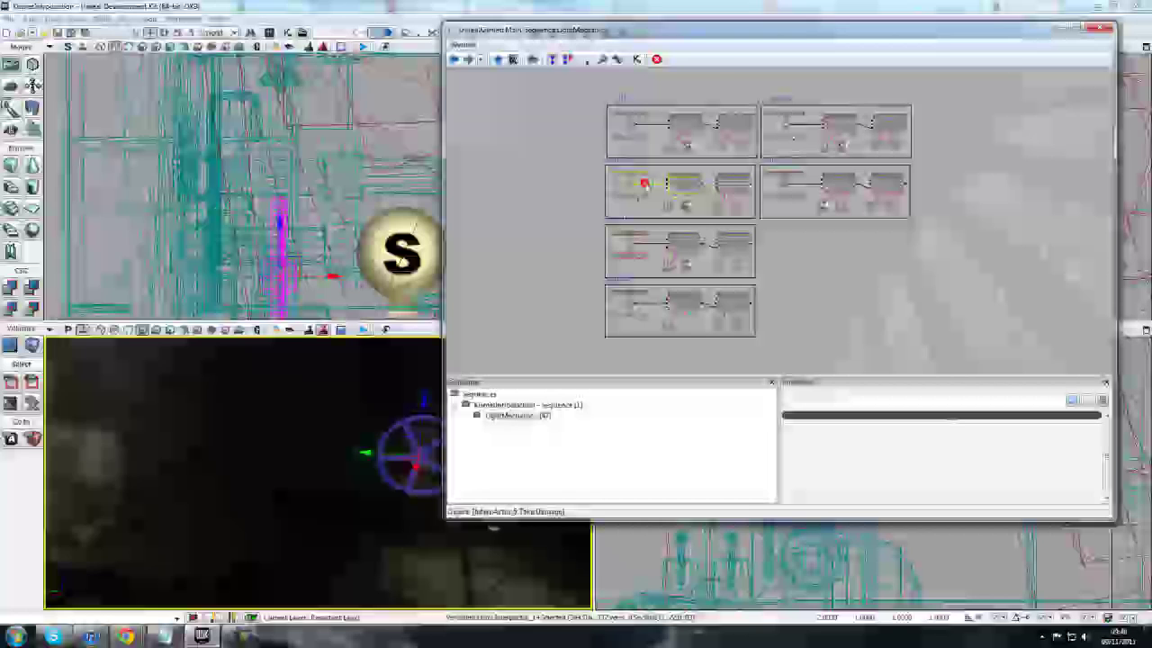
pyautogui.click(454, 59)
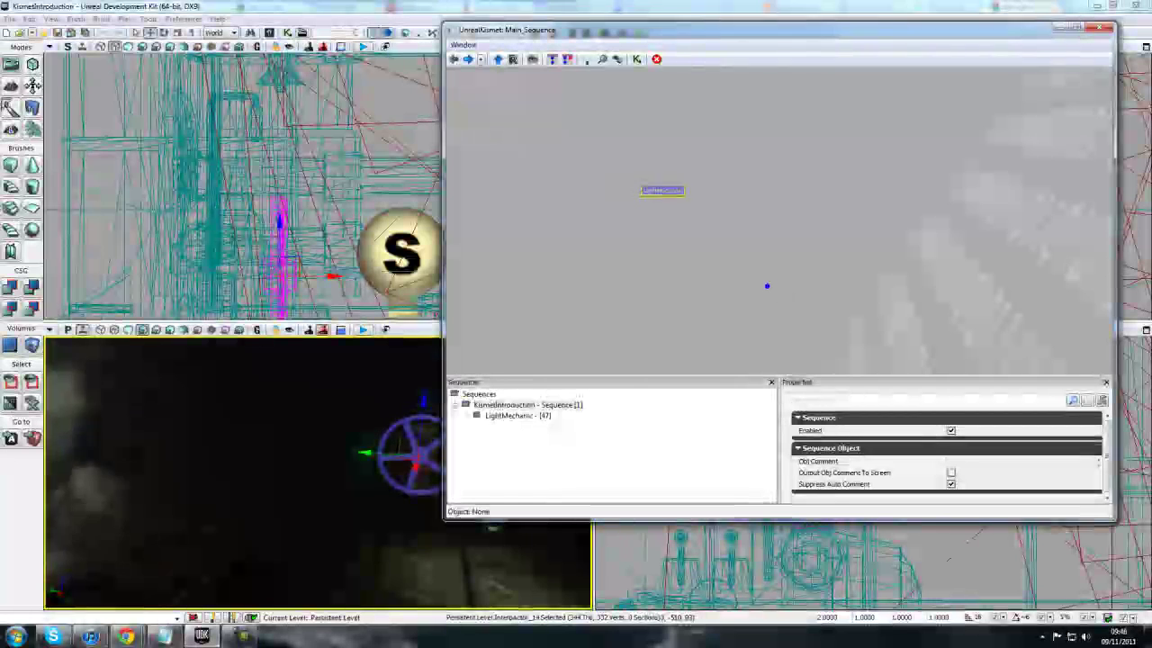
pyautogui.moveTo(676, 234); pyautogui.dragTo(700, 266)
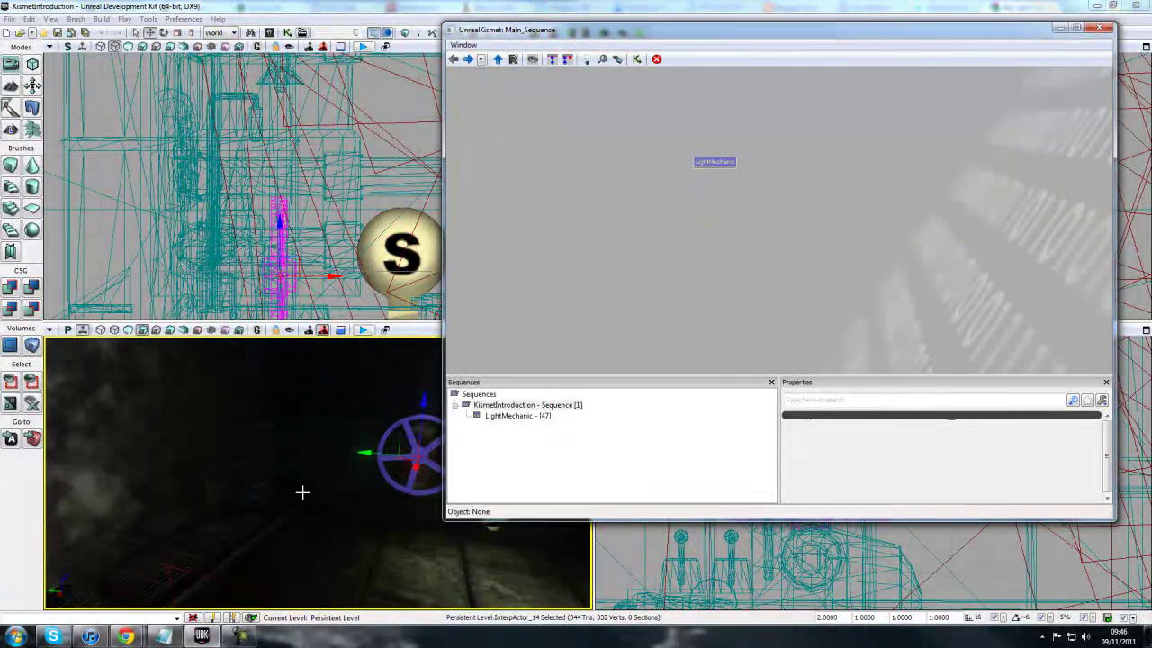
# Step: Add a new Matinee to the main Kismet sequence, below the LightMechanic sequence
pyautogui.moveTo(291, 484); pyautogui.dragTo(310, 482)
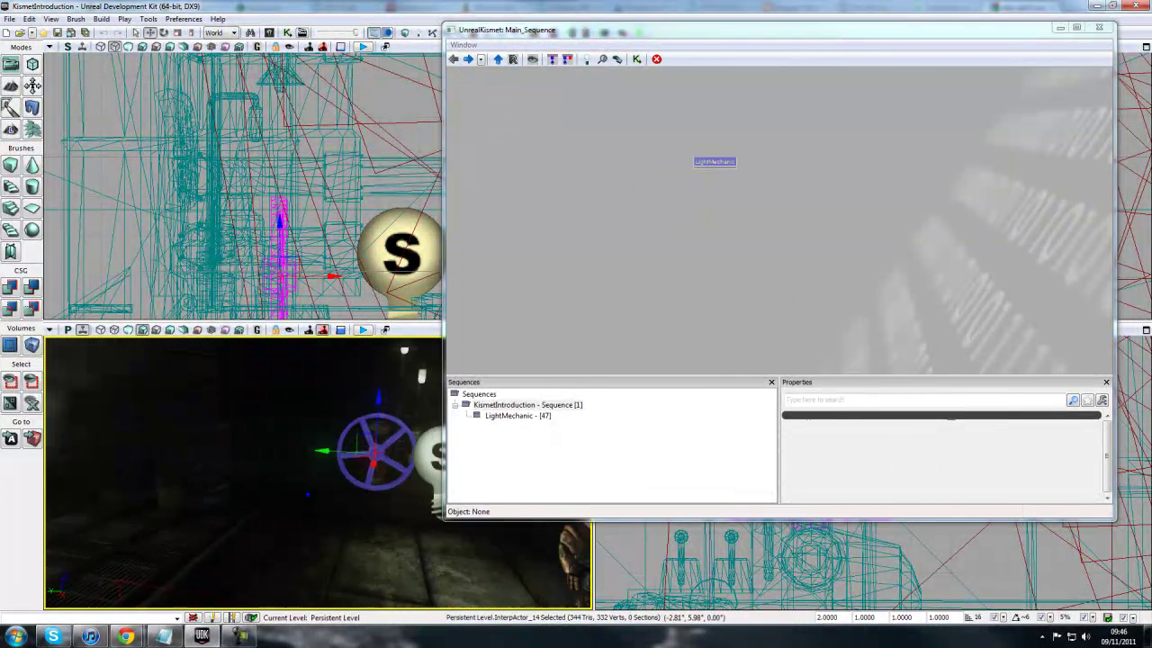
pyautogui.rightClick(719, 233)
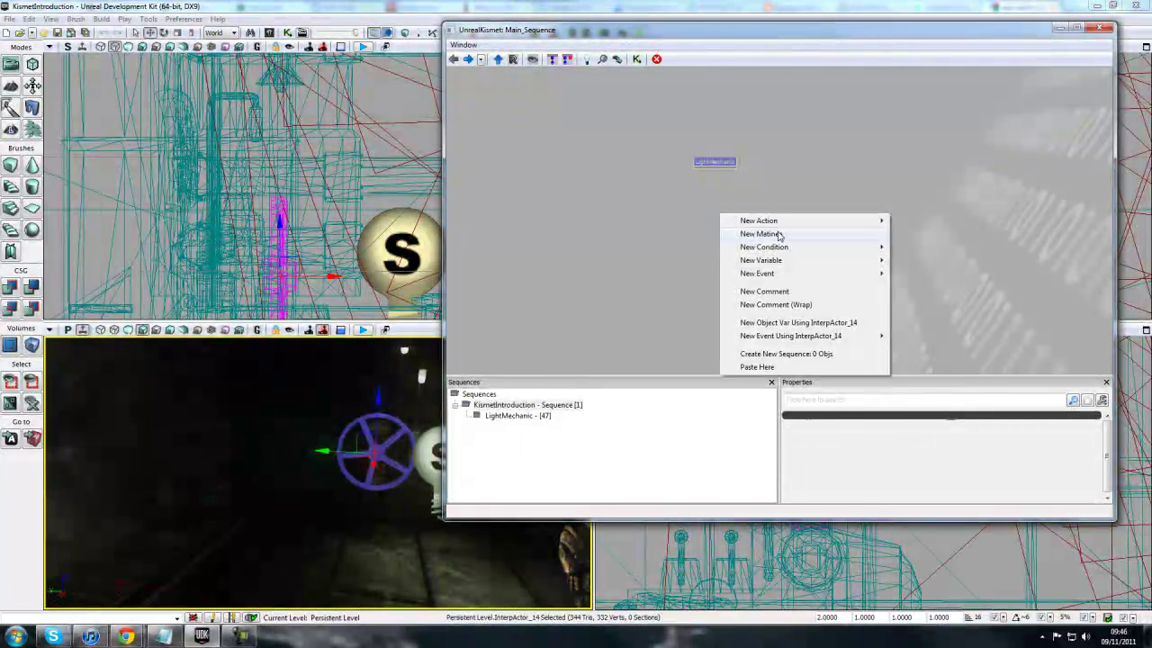
pyautogui.click(760, 234)
pyautogui.moveTo(894, 310); pyautogui.dragTo(932, 268)
pyautogui.scroll(3, 900, 277)
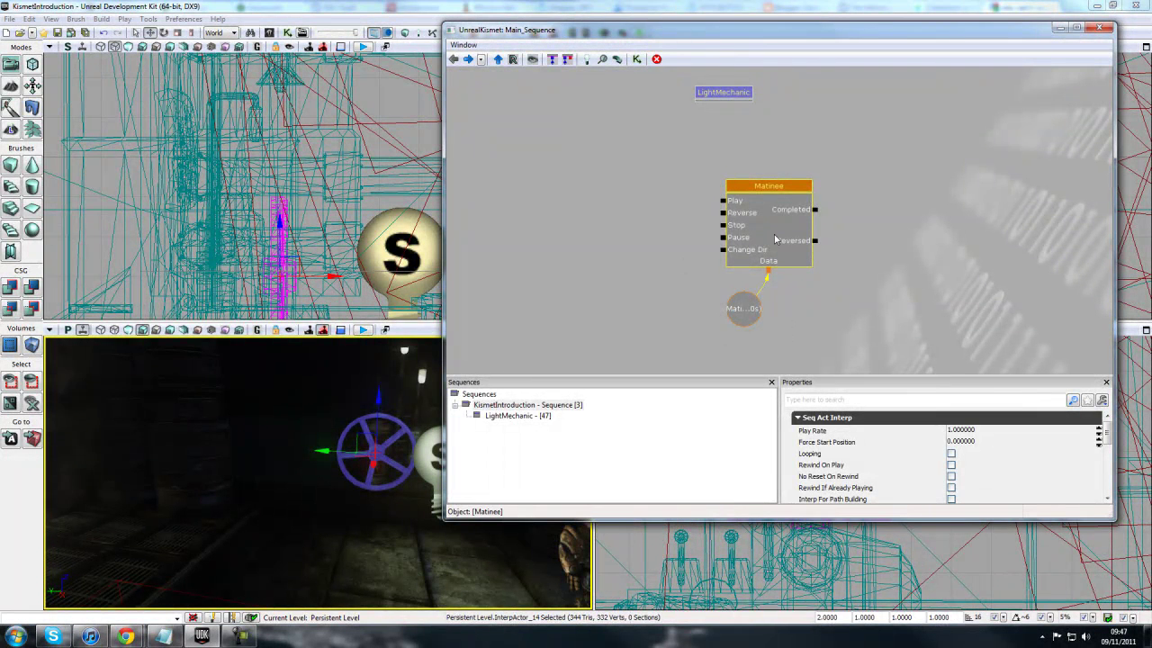
# Step: Open the new Matinee in a smaller window beside the perspective view, closing the Kismet editor and Matinee's properties area
pyautogui.doubleClick(773, 238)
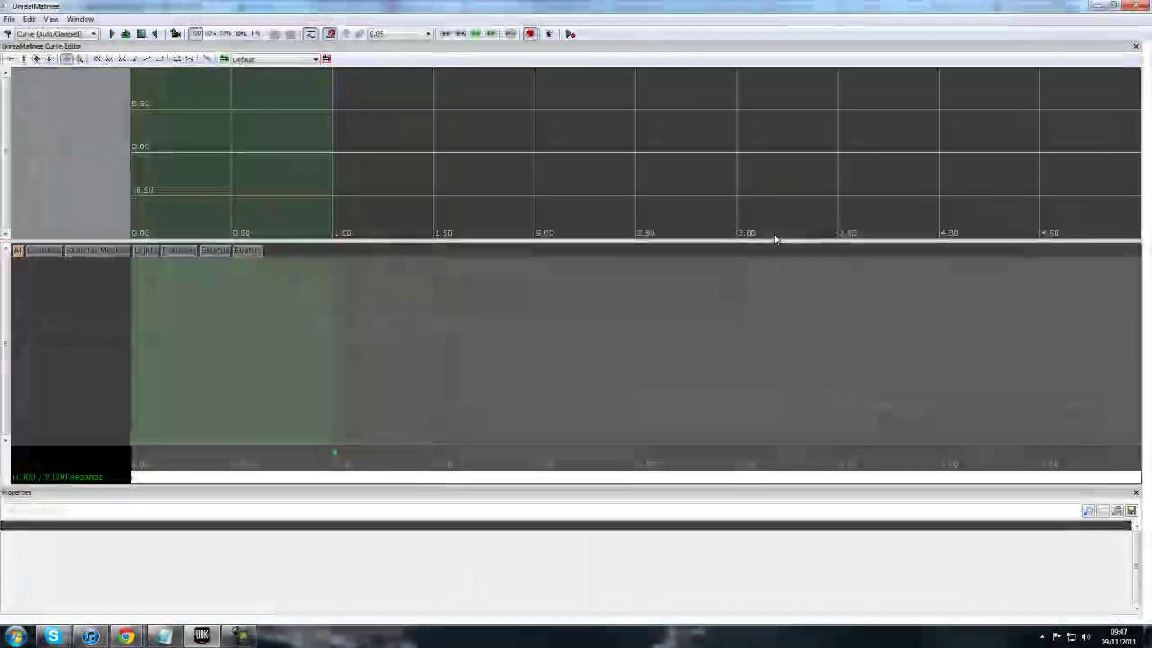
pyautogui.moveTo(608, 13); pyautogui.dragTo(851, 135)
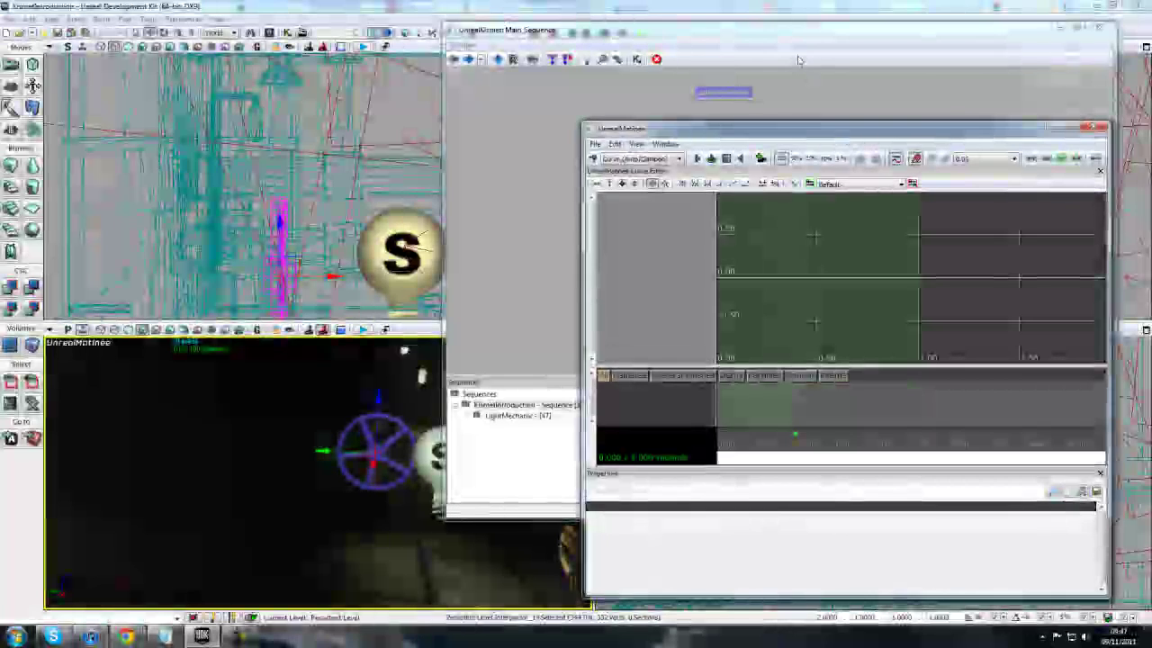
pyautogui.click(874, 108)
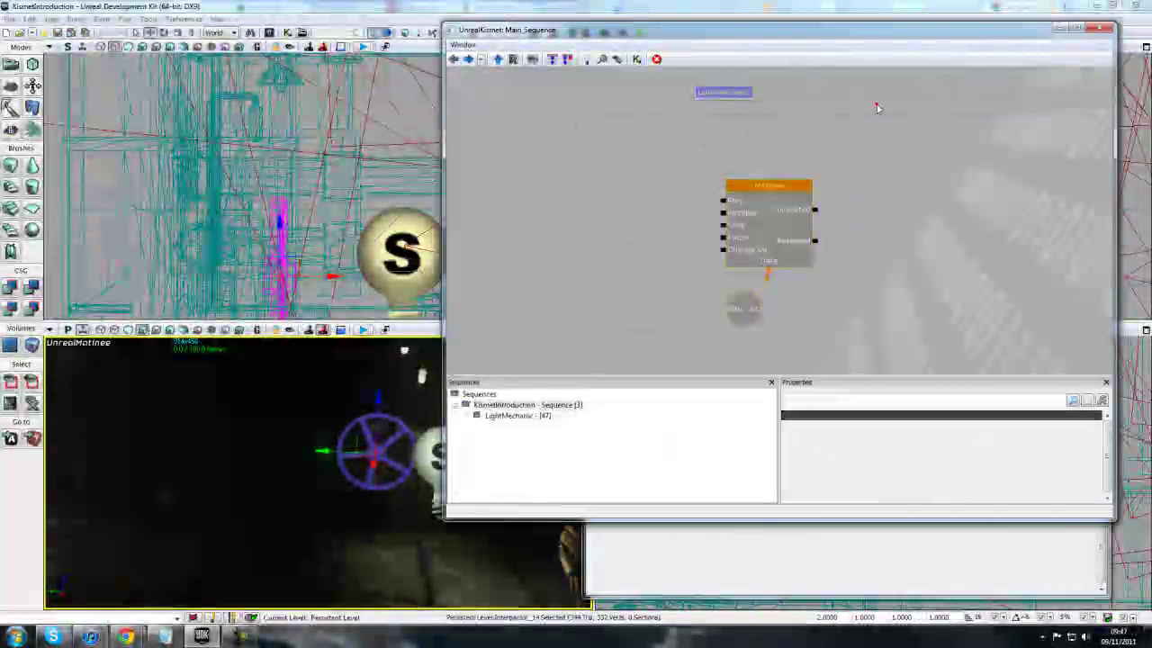
pyautogui.click(1102, 27)
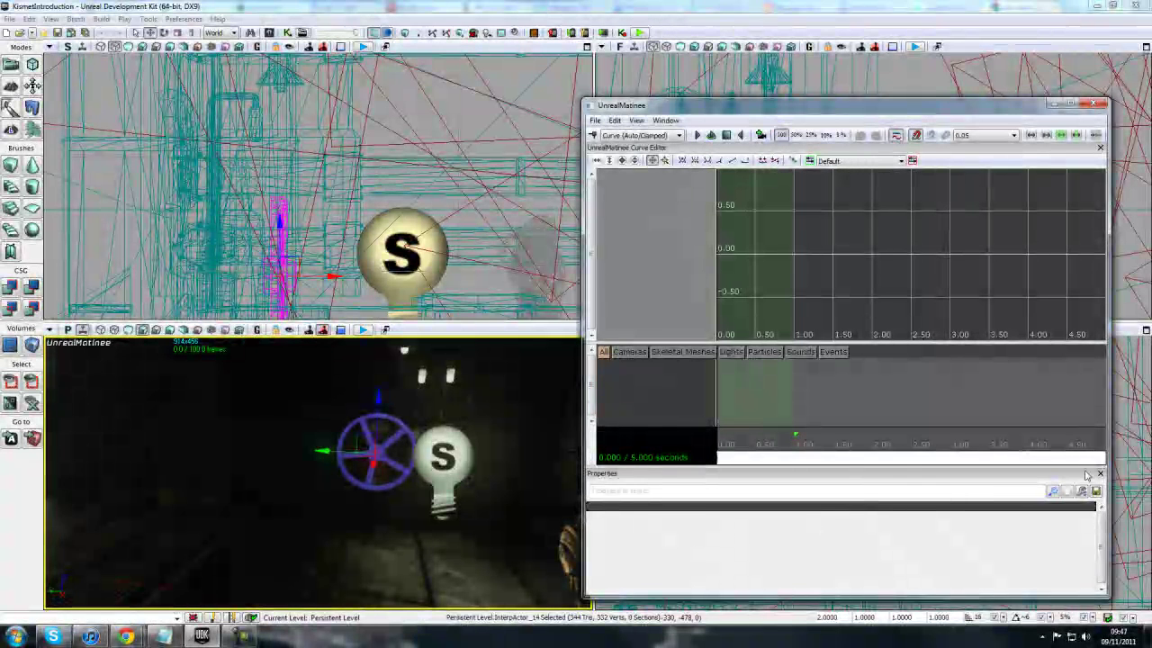
pyautogui.click(1100, 474)
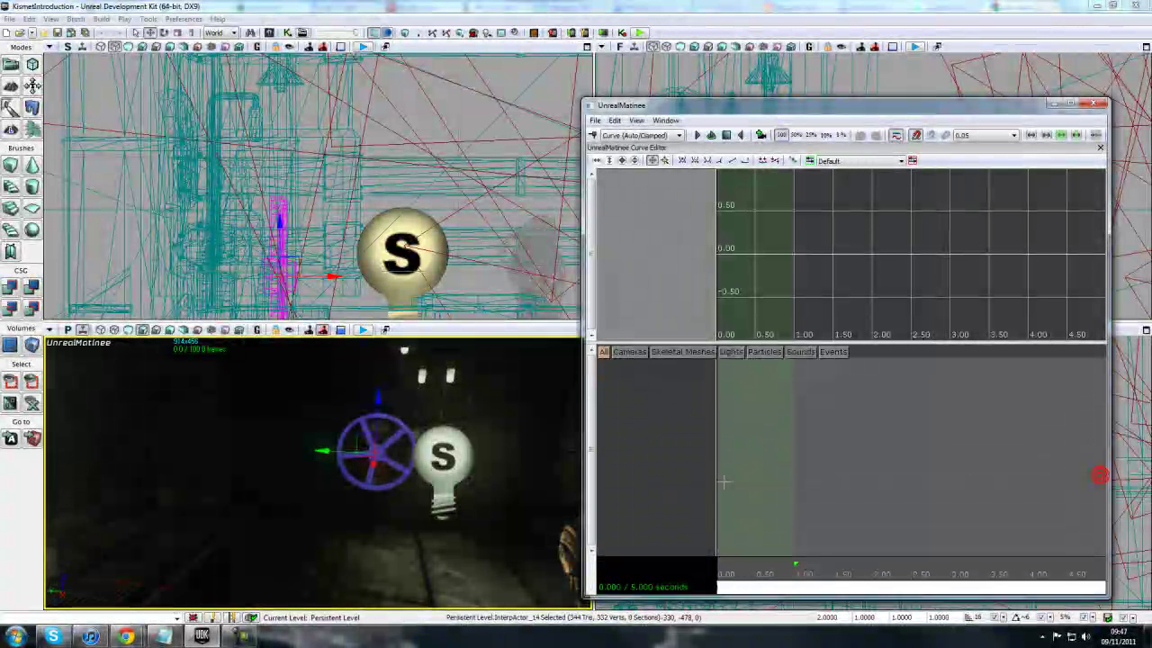
# Step: Narrow the Matinee window and add a new empty group named Valve for the selected valve wheel
pyautogui.moveTo(580, 465); pyautogui.dragTo(627, 465)
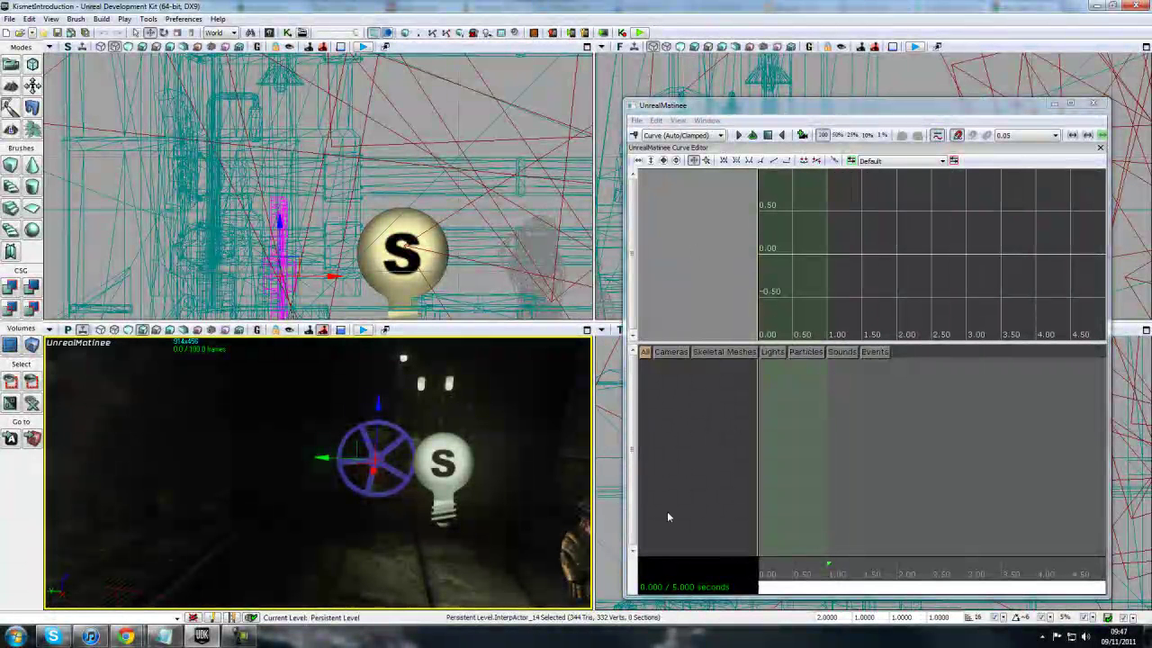
pyautogui.rightClick(669, 415)
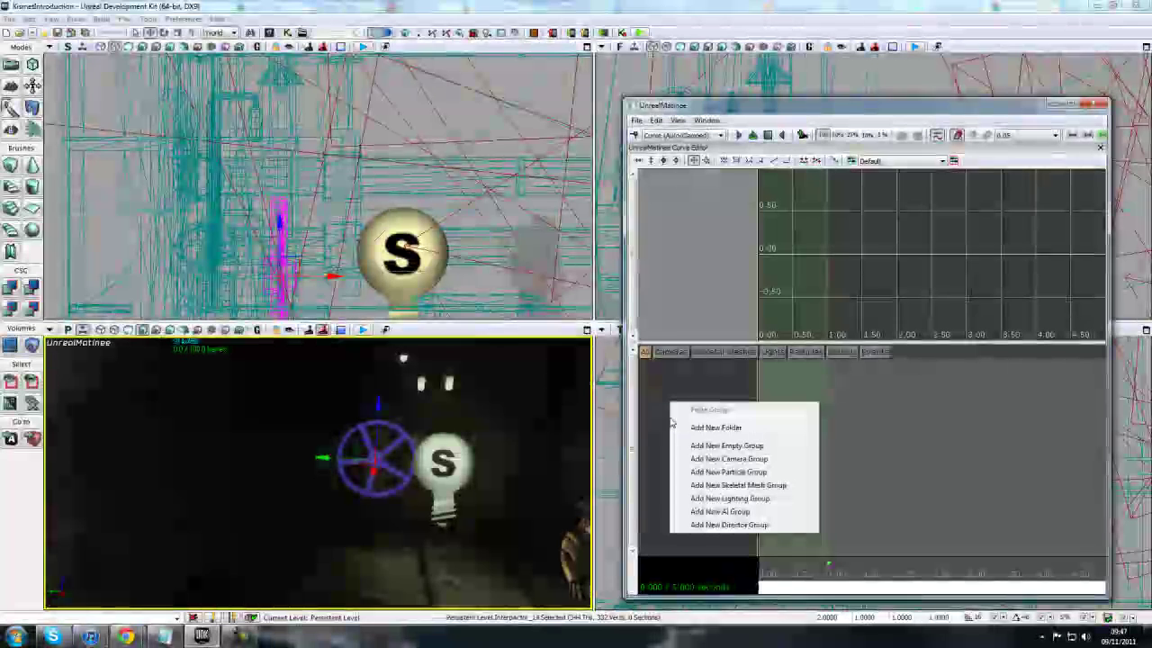
pyautogui.click(717, 446)
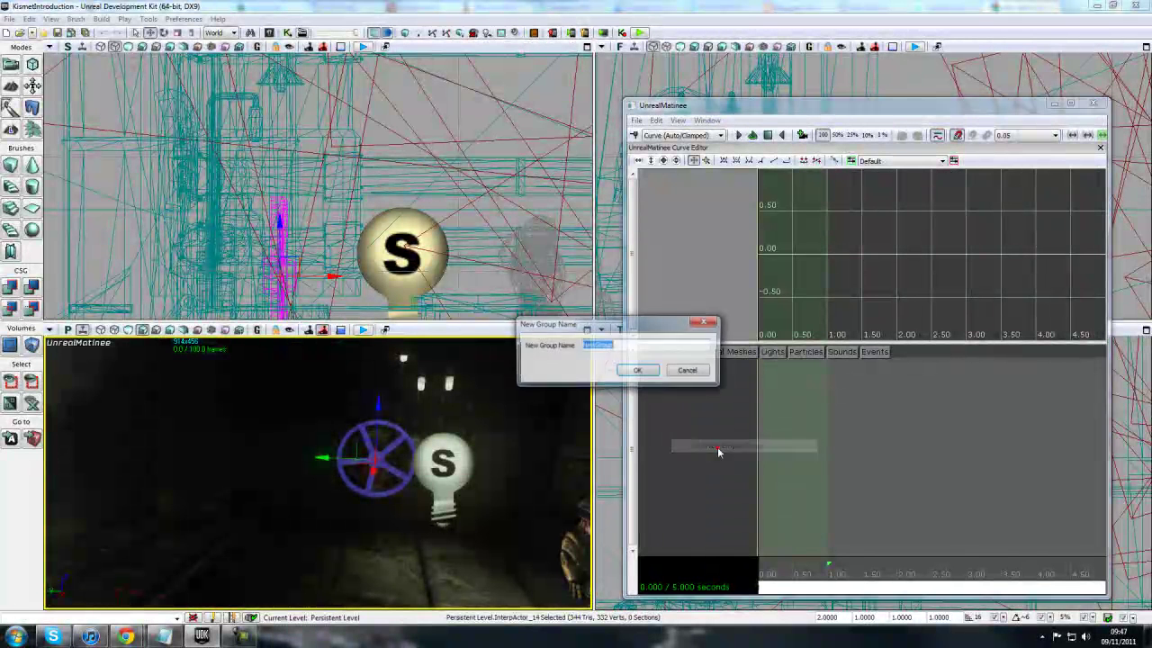
pyautogui.write('Valve')
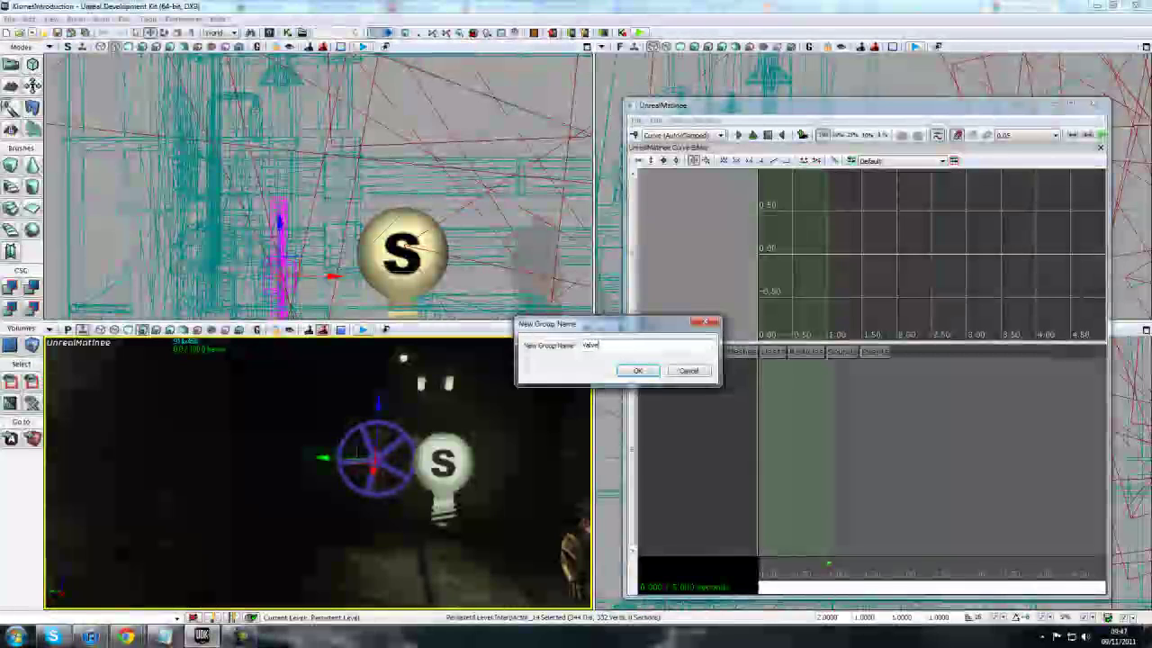
pyautogui.press('Return')
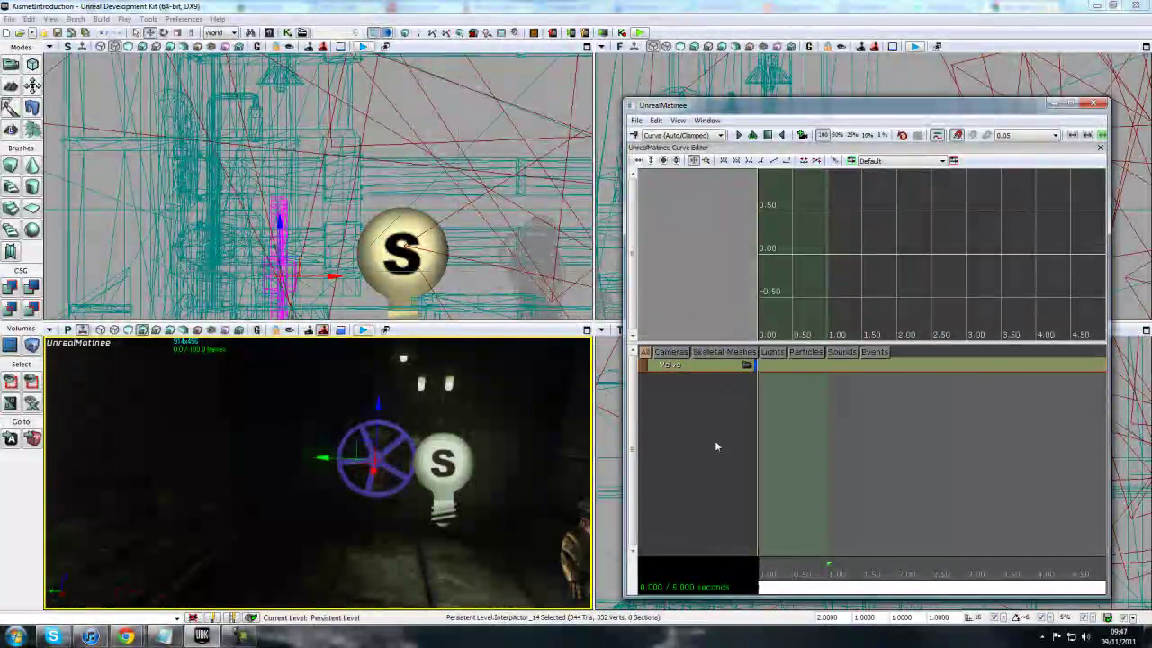
# Step: Check which actor the Valve group is attached to by clearing the selection and selecting the group
pyautogui.click(468, 110)
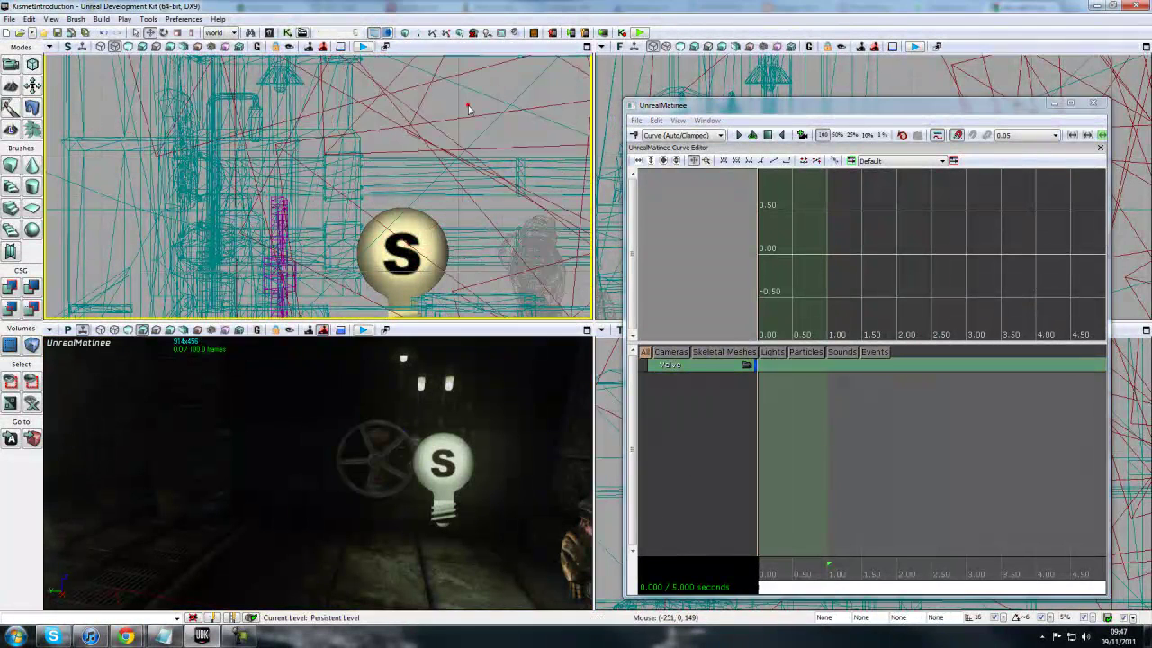
pyautogui.click(688, 366)
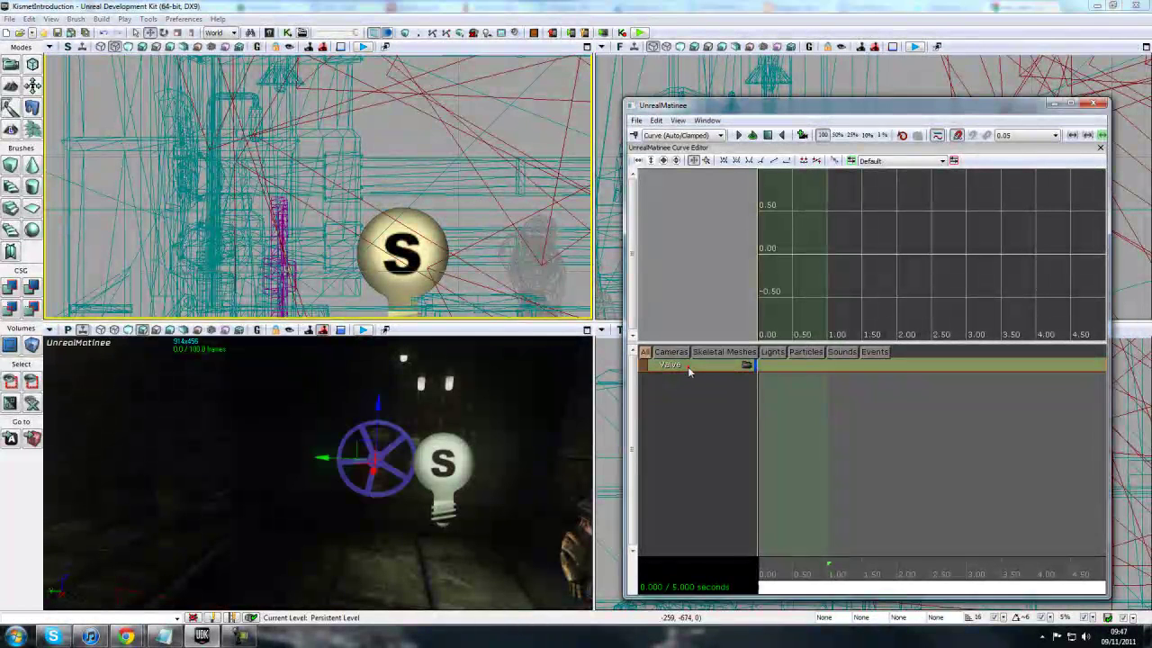
pyautogui.click(685, 426)
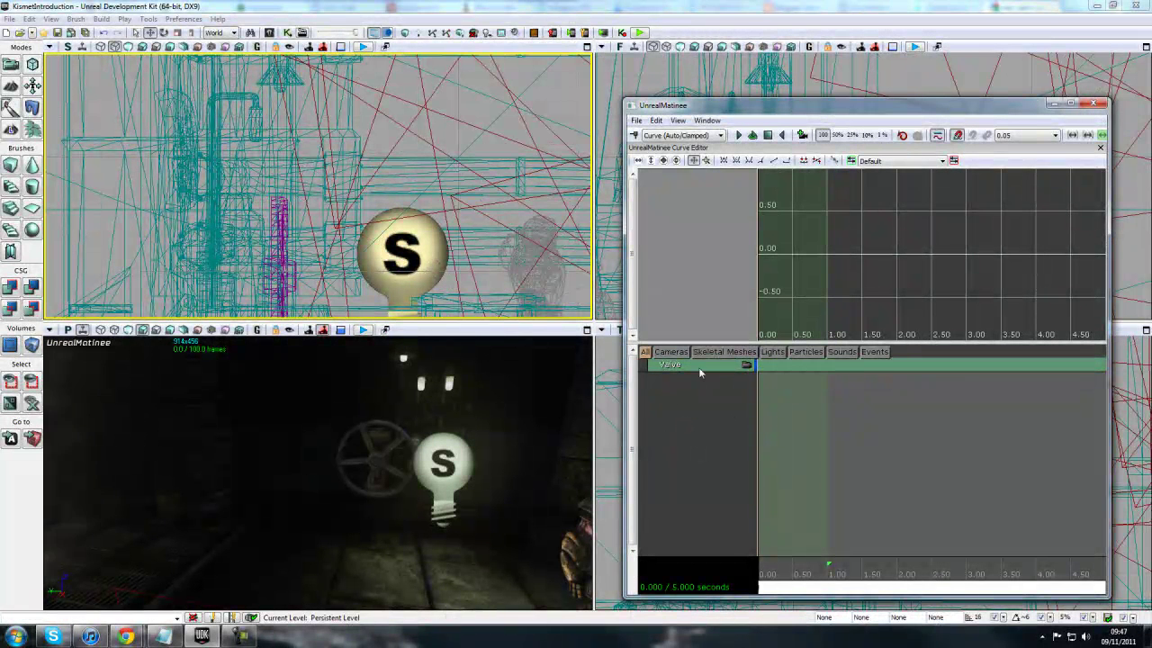
# Step: Check the Matinee's Valve link in Kismet, move the valve wheel's object variable further from the node, and close Kismet
pyautogui.click(288, 34)
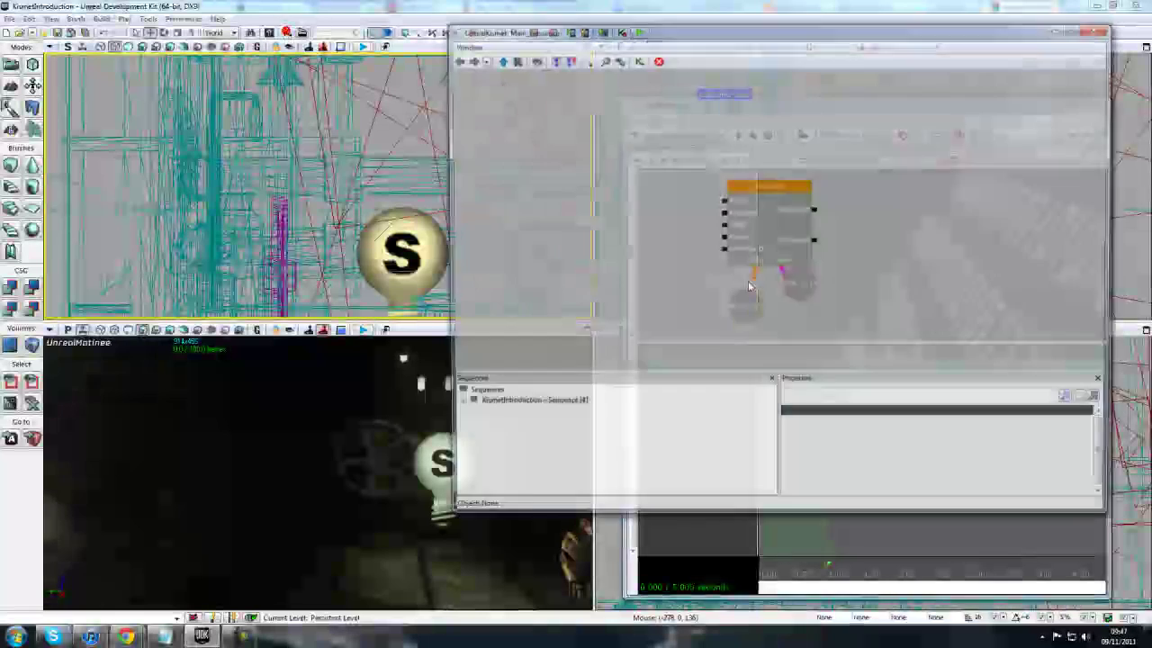
pyautogui.scroll(3, 824, 269)
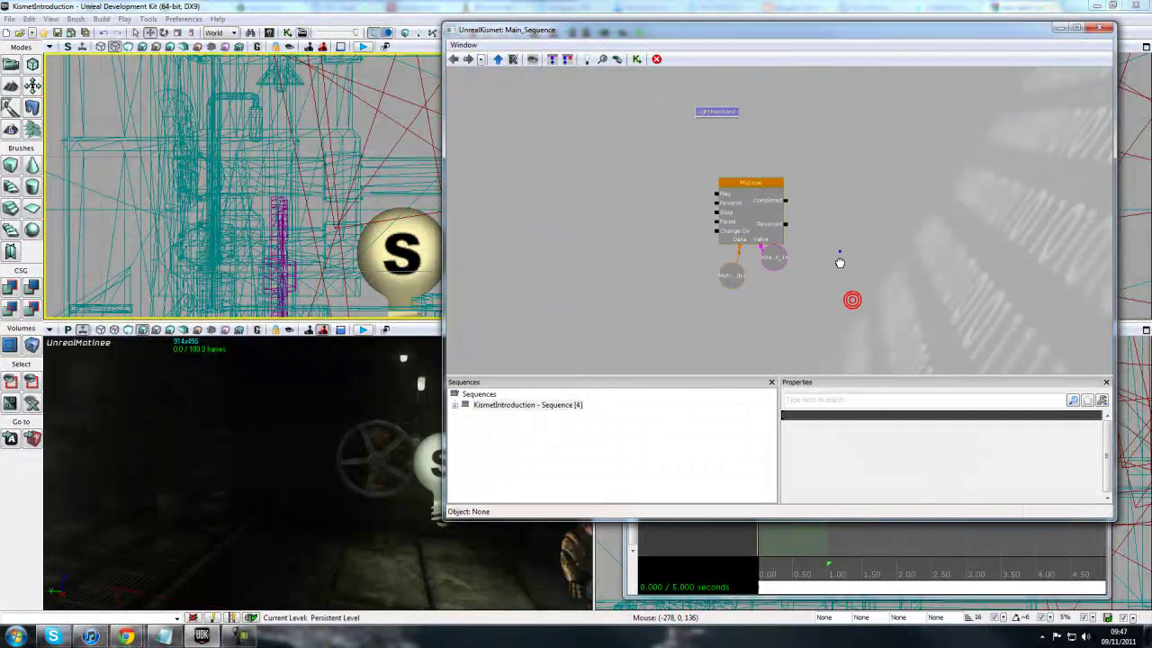
pyautogui.click(765, 268)
pyautogui.keyDown('ctrl'); pyautogui.moveTo(764, 267); pyautogui.dragTo(779, 300); pyautogui.keyUp('ctrl')
pyautogui.click(744, 268)
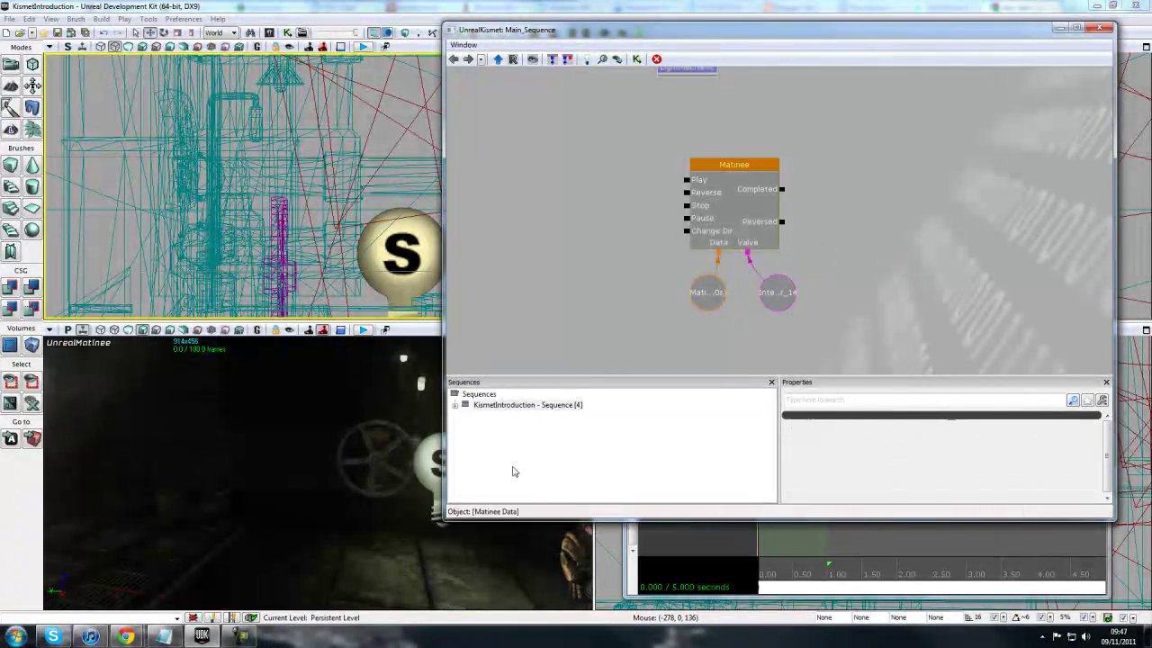
pyautogui.click(1099, 28)
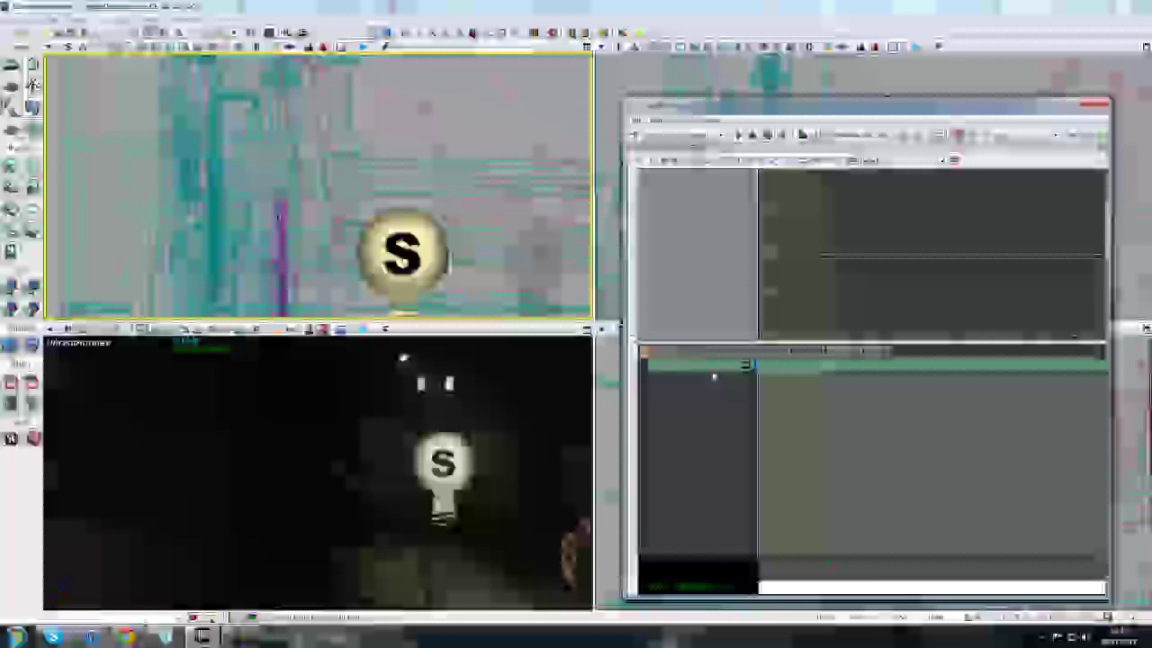
# Step: Add a new Movement track to the Valve group
pyautogui.click(676, 366)
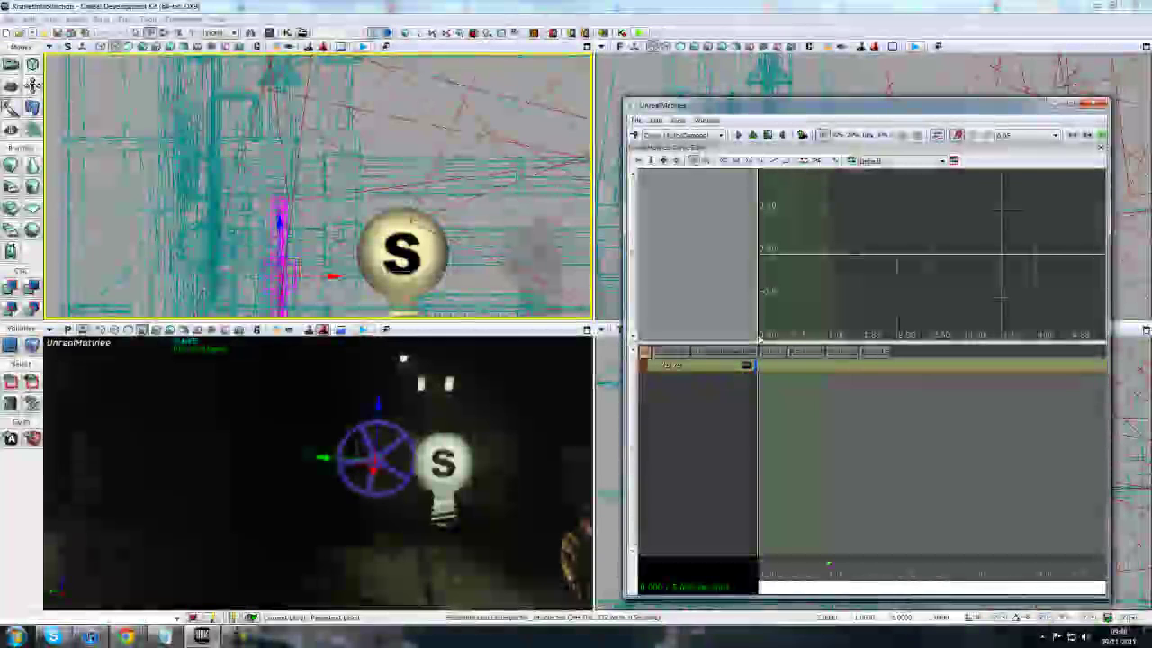
pyautogui.rightClick(676, 365)
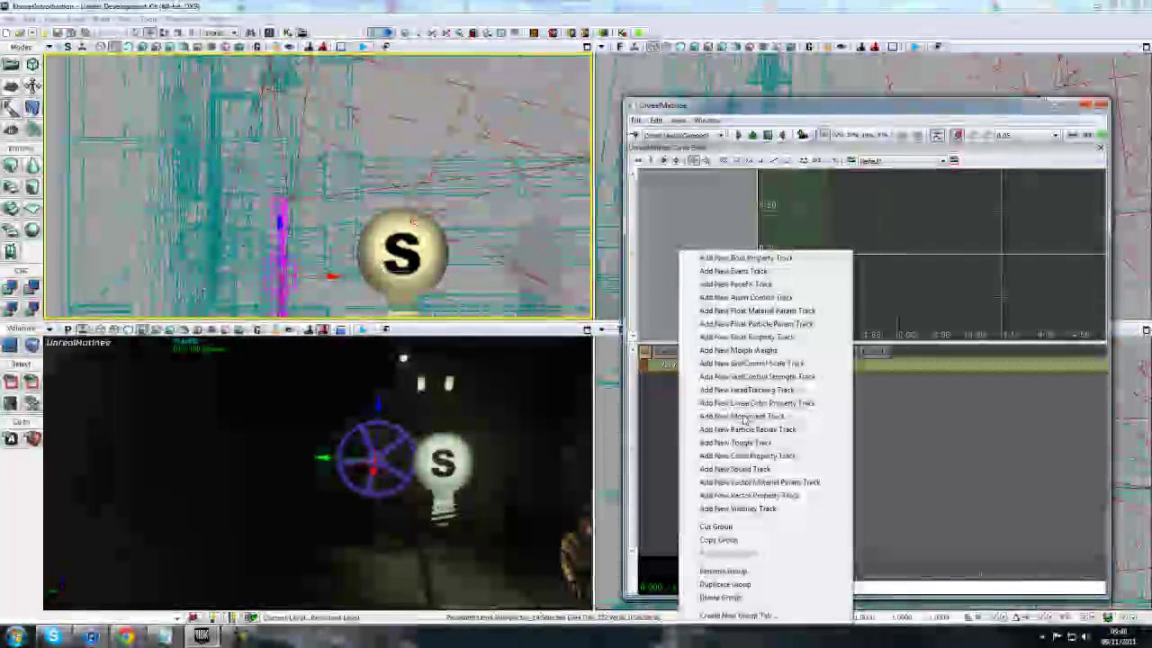
pyautogui.click(741, 417)
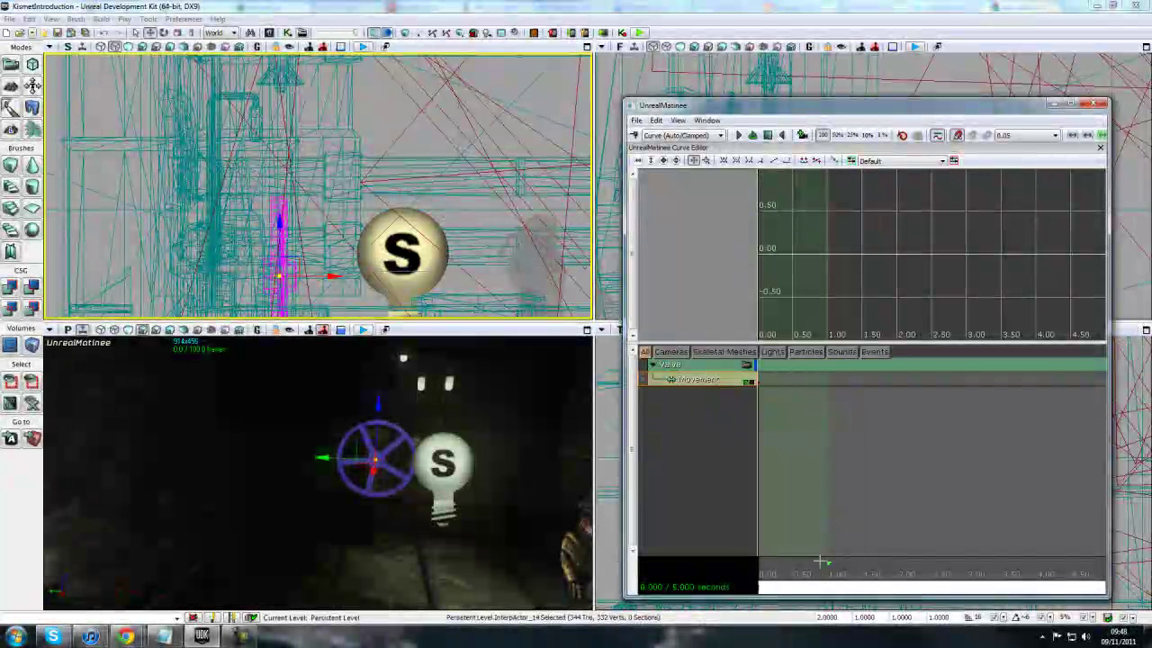
# Step: Scrub the time position along the Matinee timeline to examine the sequence's full length
pyautogui.scroll(-5, 821, 588)
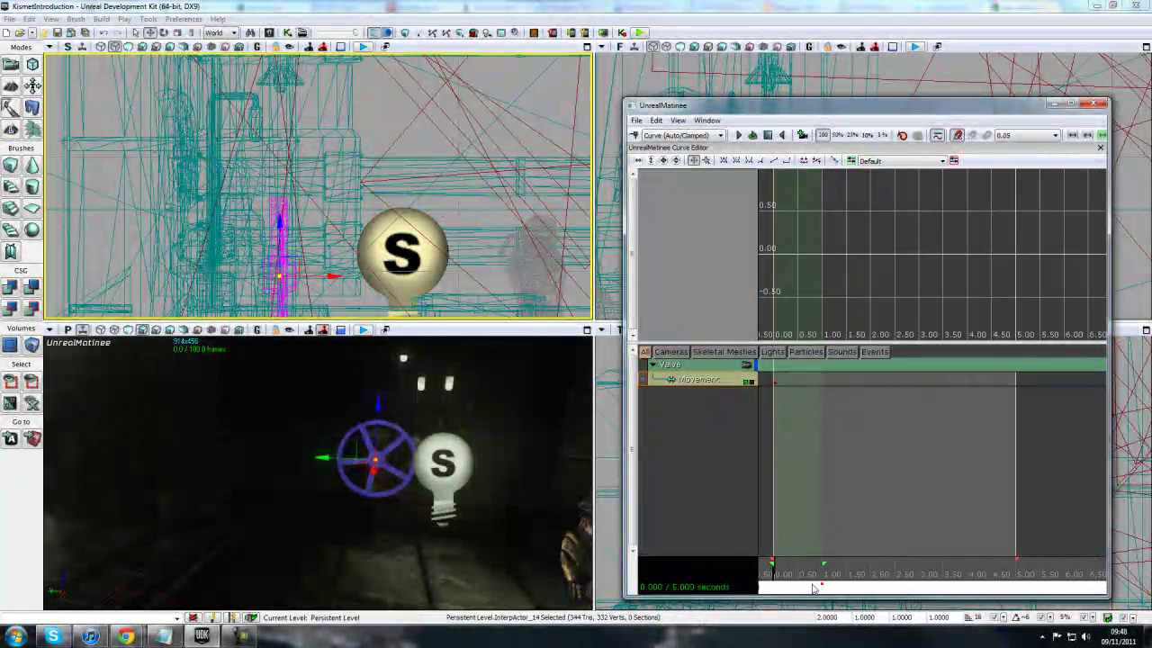
pyautogui.moveTo(823, 589); pyautogui.dragTo(813, 589)
pyautogui.click(879, 580)
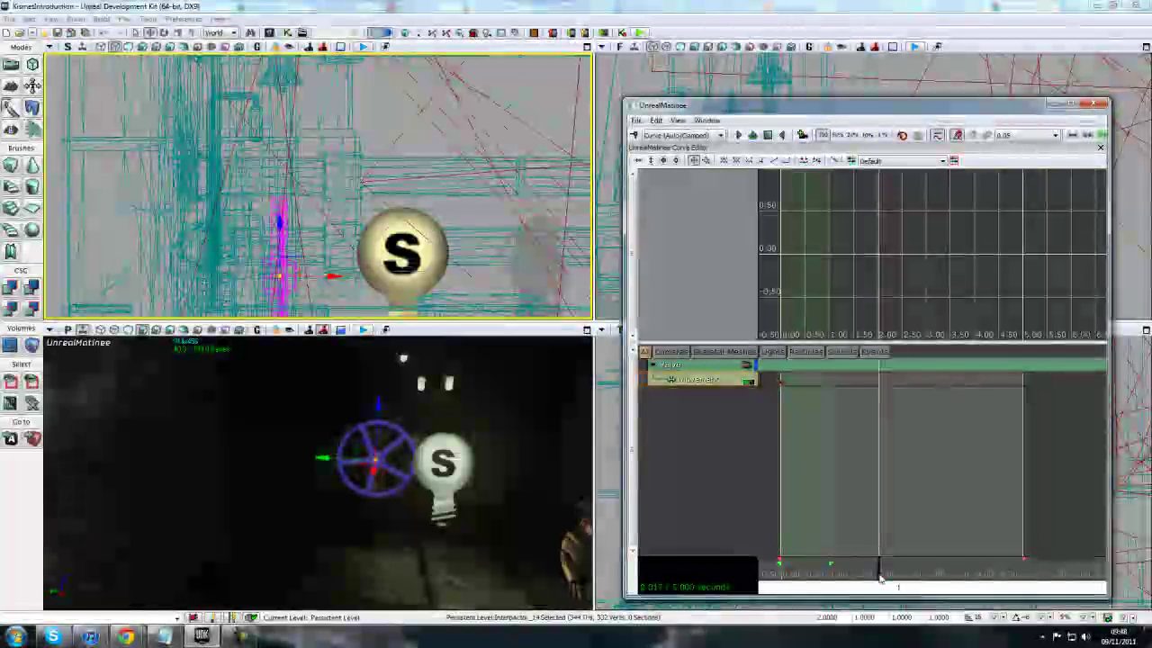
pyautogui.moveTo(808, 572); pyautogui.dragTo(864, 580)
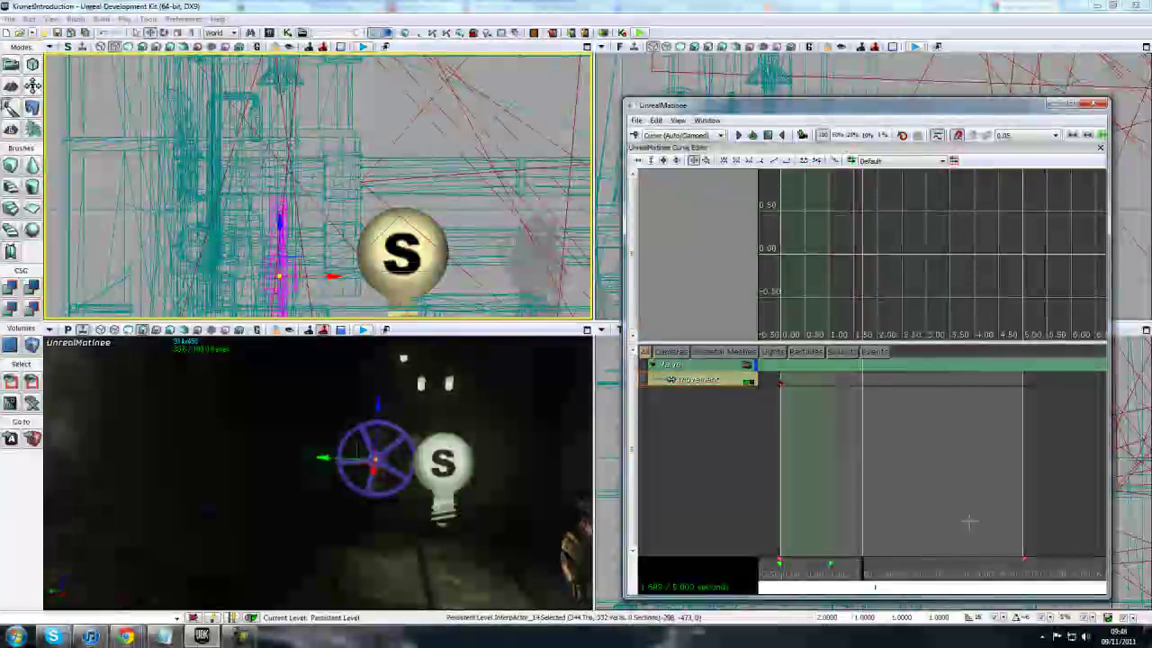
# Step: Set the Matinee snap interval to 0.50 and shorten the sequence to 2.00 seconds
pyautogui.moveTo(1023, 559)
pyautogui.mouseDown()
pyautogui.moveTo(897, 565)
pyautogui.moveTo(1012, 567)
pyautogui.mouseUp()
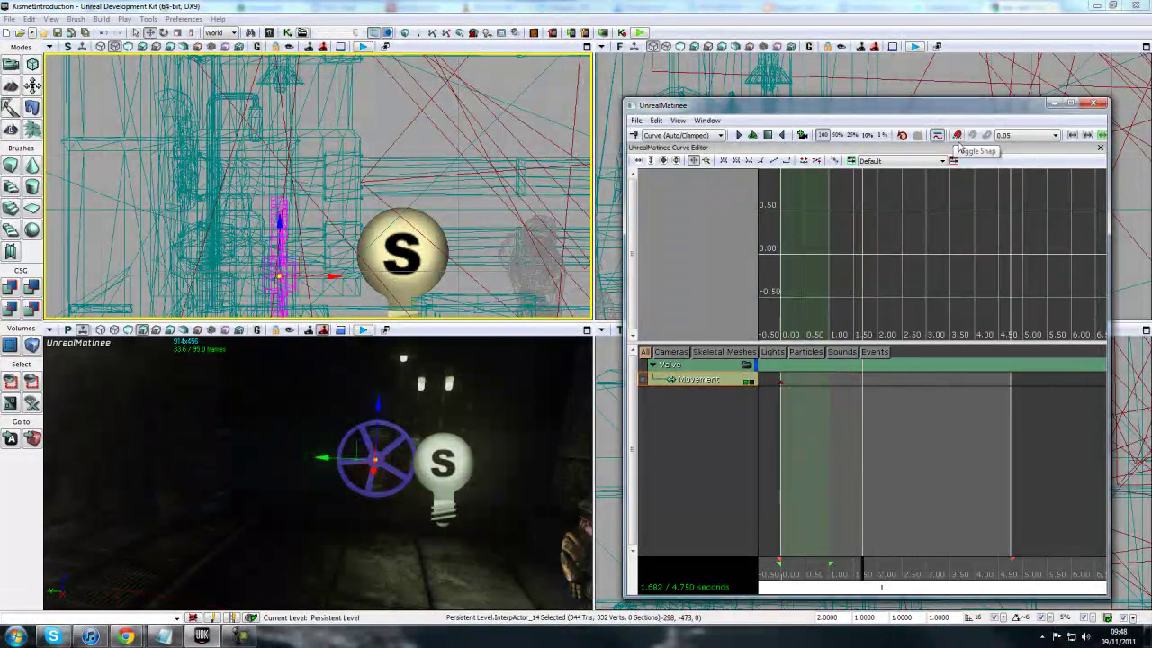
pyautogui.click(957, 136)
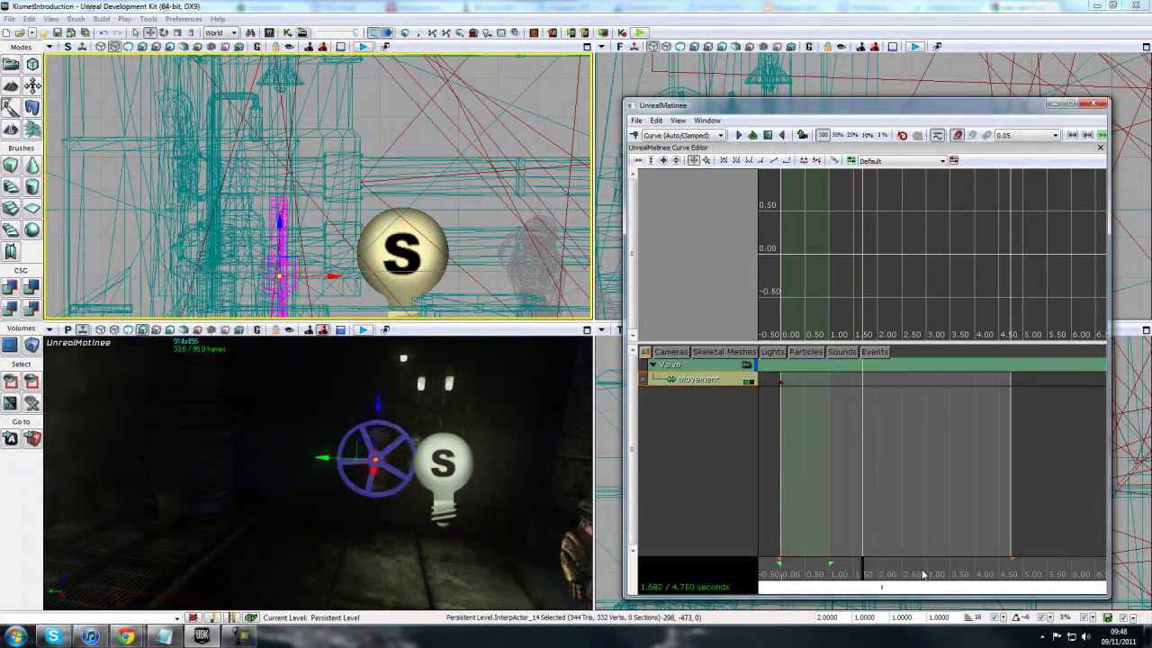
pyautogui.click(1005, 136)
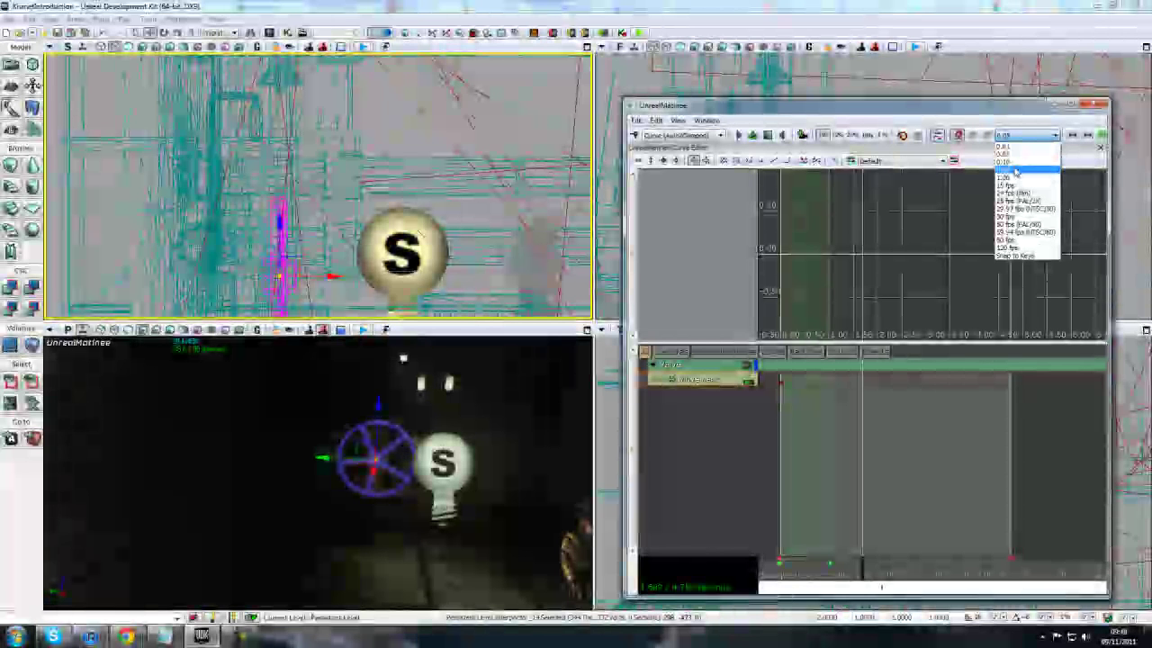
pyautogui.click(1033, 171)
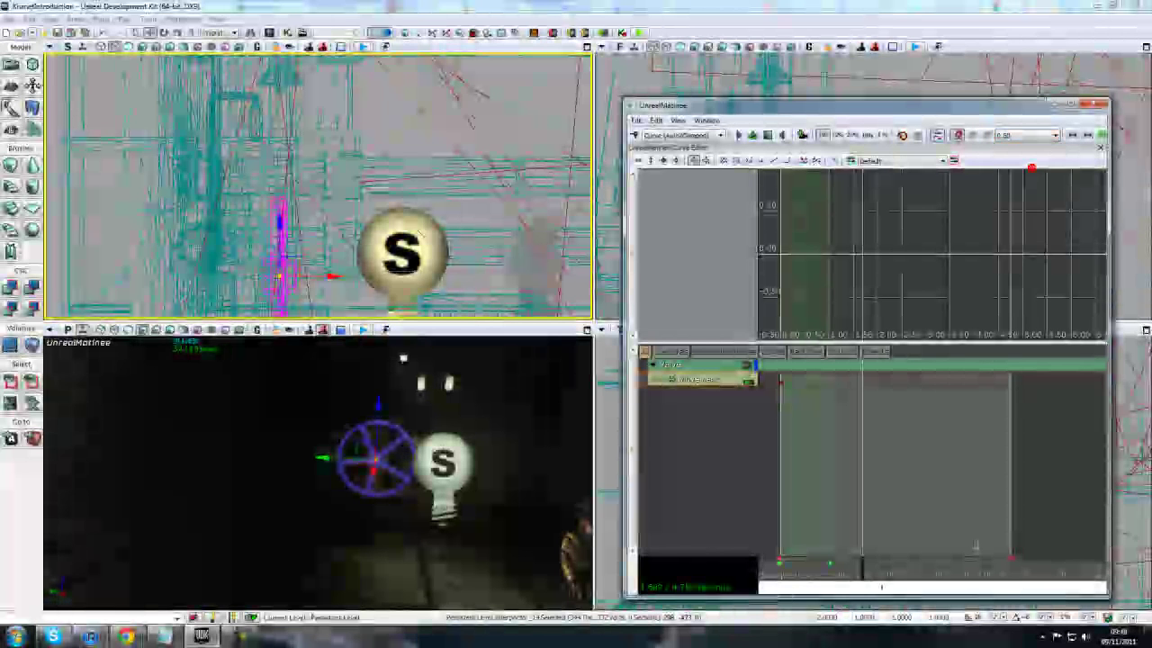
pyautogui.moveTo(997, 559)
pyautogui.mouseDown()
pyautogui.moveTo(854, 574)
pyautogui.moveTo(904, 578)
pyautogui.mouseUp()
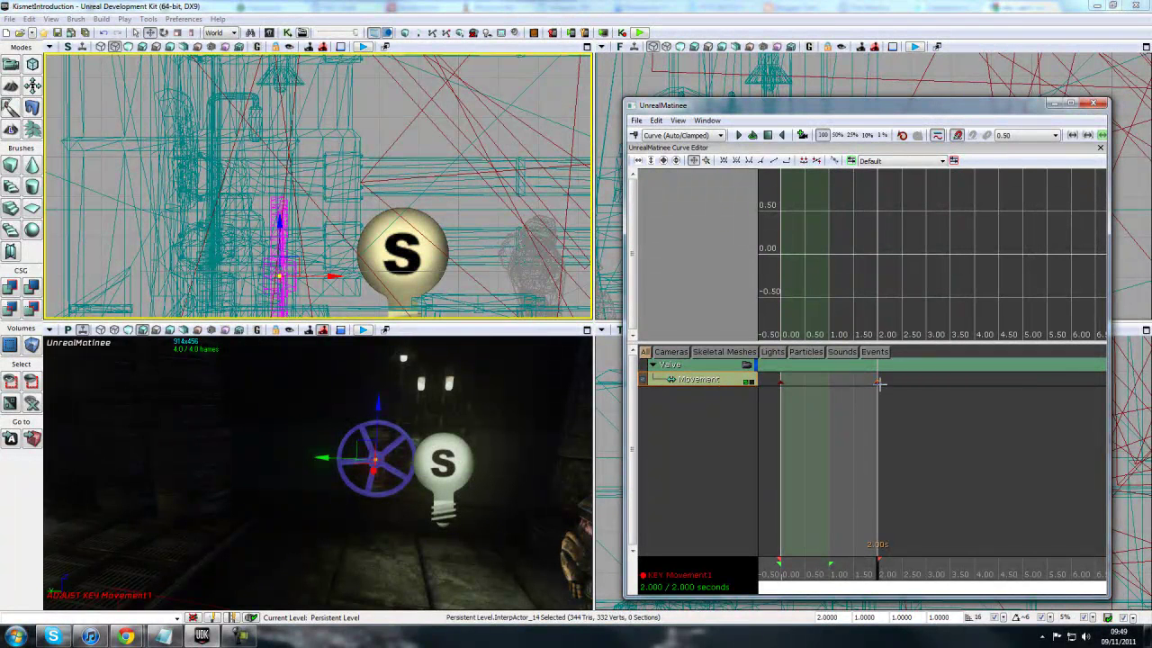
# Step: Add a key to the Movement track at 2.00 seconds and select it for adjustment
pyautogui.click(634, 134)
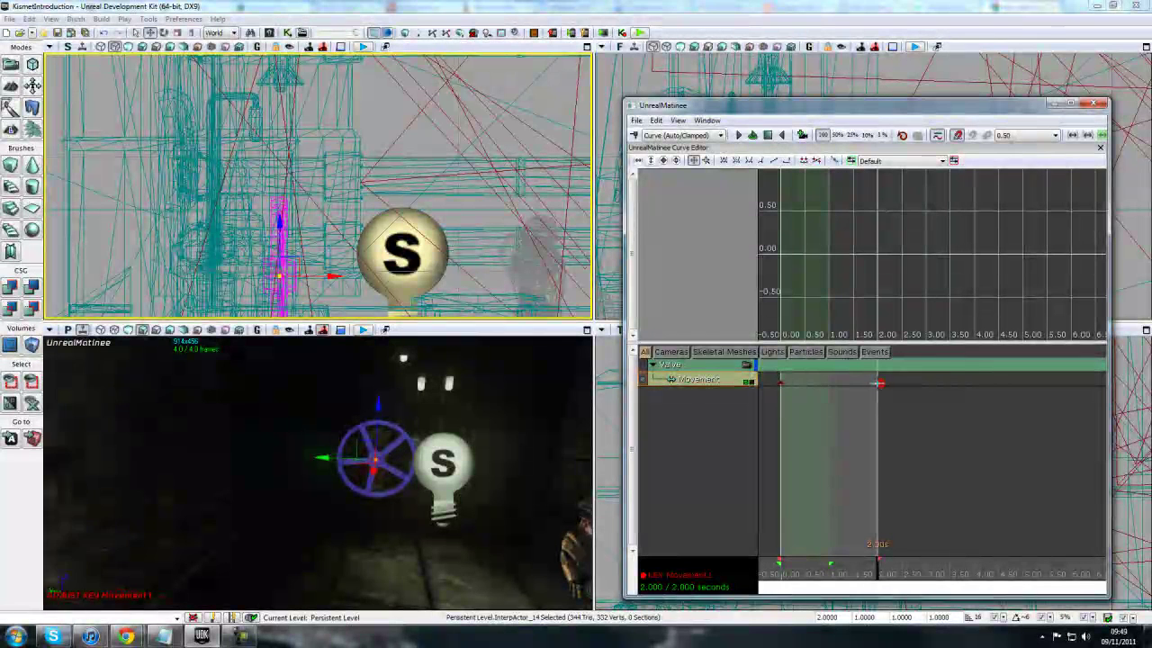
pyautogui.click(926, 411)
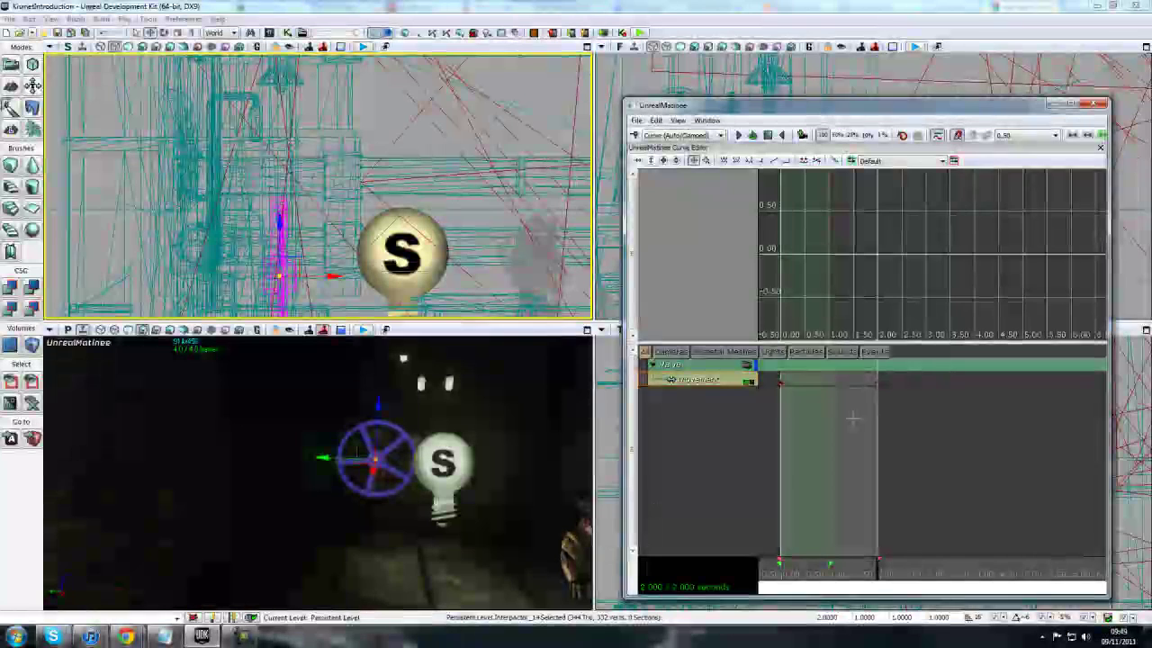
pyautogui.click(877, 383)
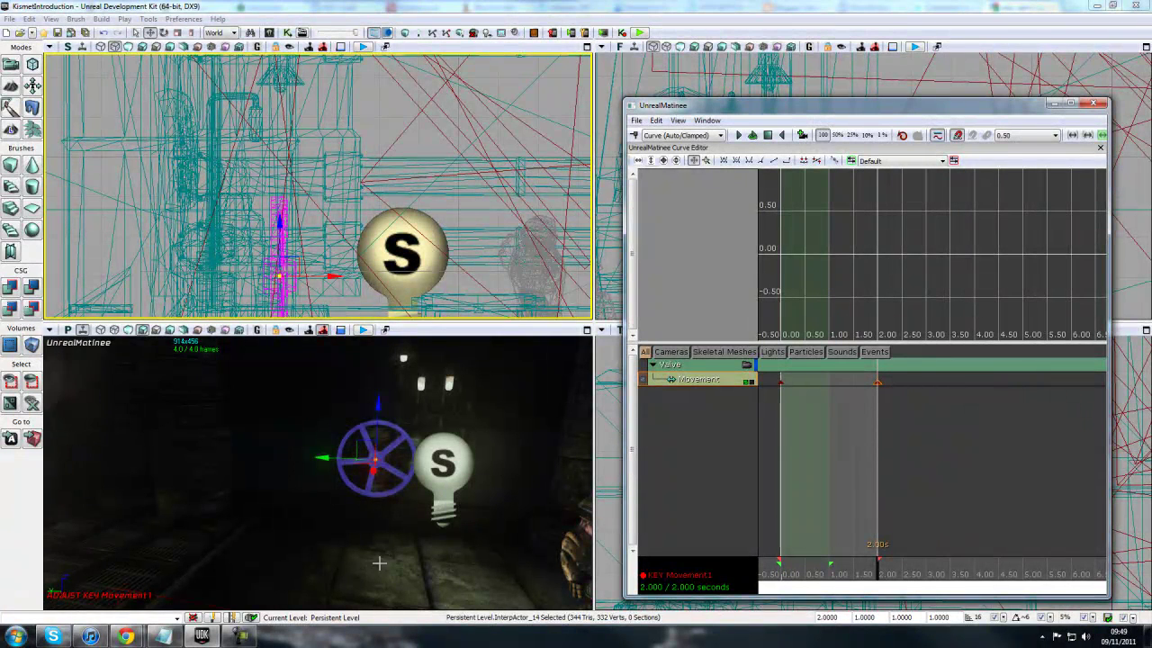
# Step: Rotate the valve wheel around its hub for the 2.00-second key, and deselect the key
pyautogui.moveTo(374, 561)
pyautogui.mouseDown(button='right')
pyautogui.moveTo(405, 561)
pyautogui.moveTo(360, 558)
pyautogui.moveTo(396, 560)
pyautogui.mouseUp(button='right')
pyautogui.moveTo(375, 561); pyautogui.dragTo(391, 504)
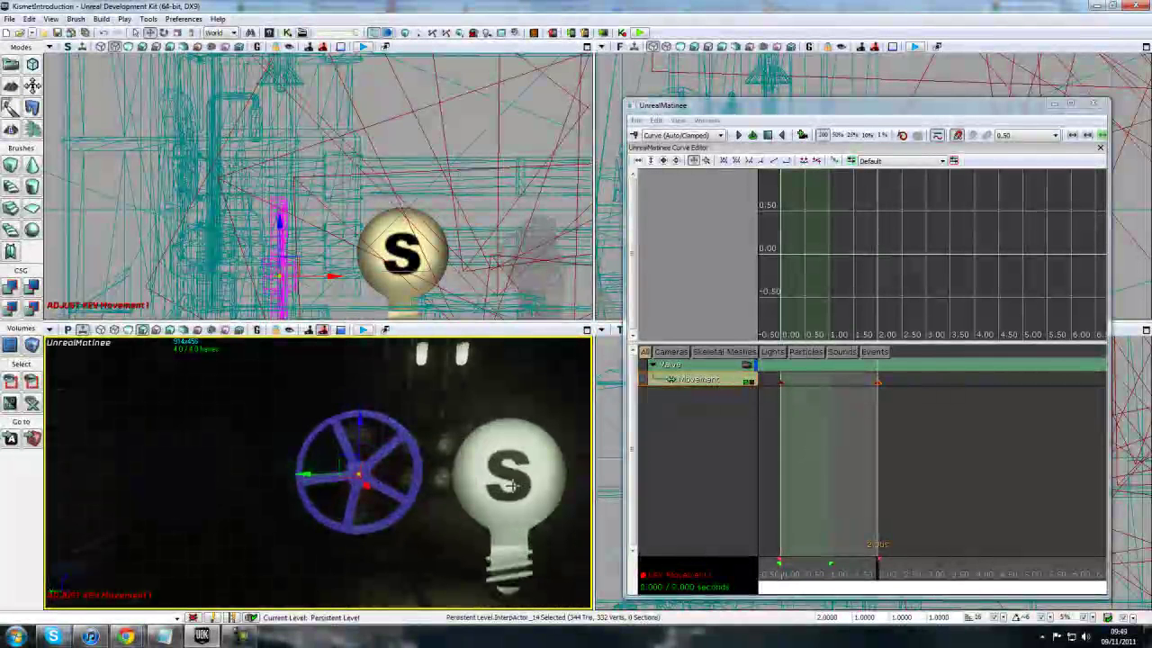
pyautogui.press('space')
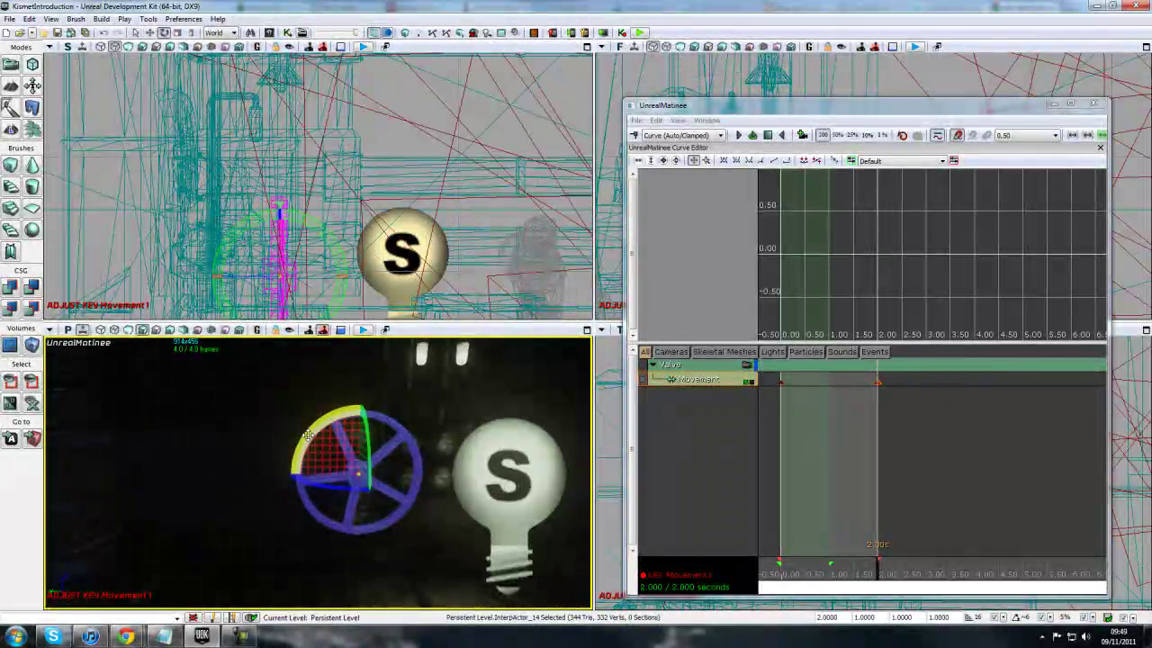
pyautogui.moveTo(306, 443); pyautogui.dragTo(369, 438)
pyautogui.moveTo(368, 538); pyautogui.dragTo(292, 500)
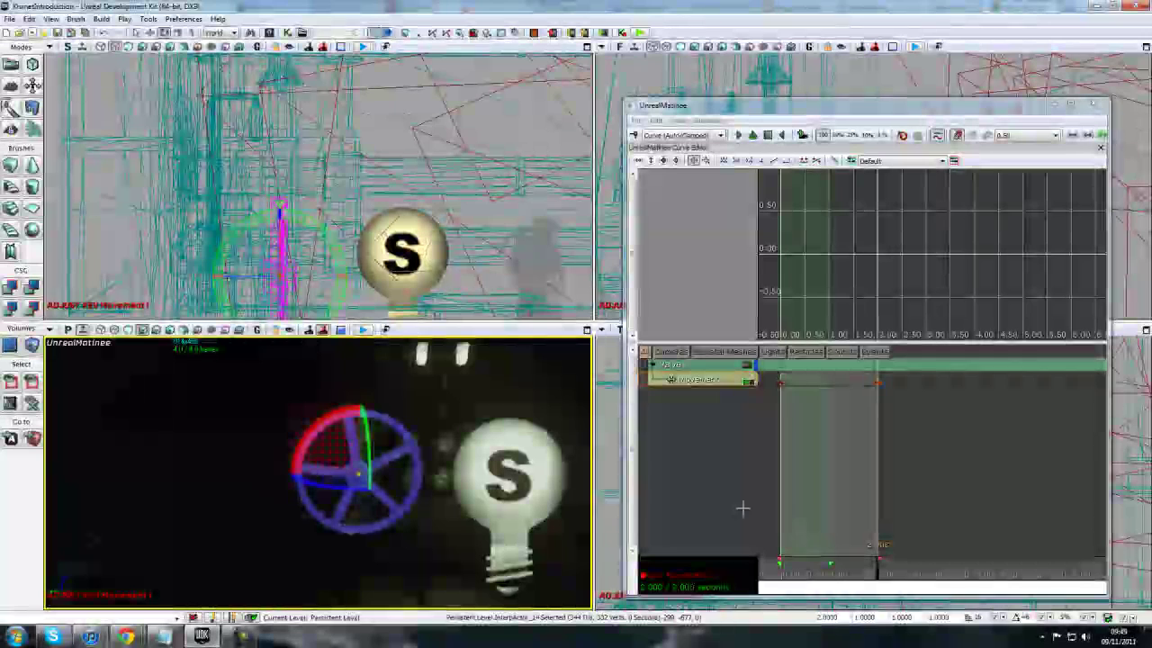
pyautogui.click(923, 430)
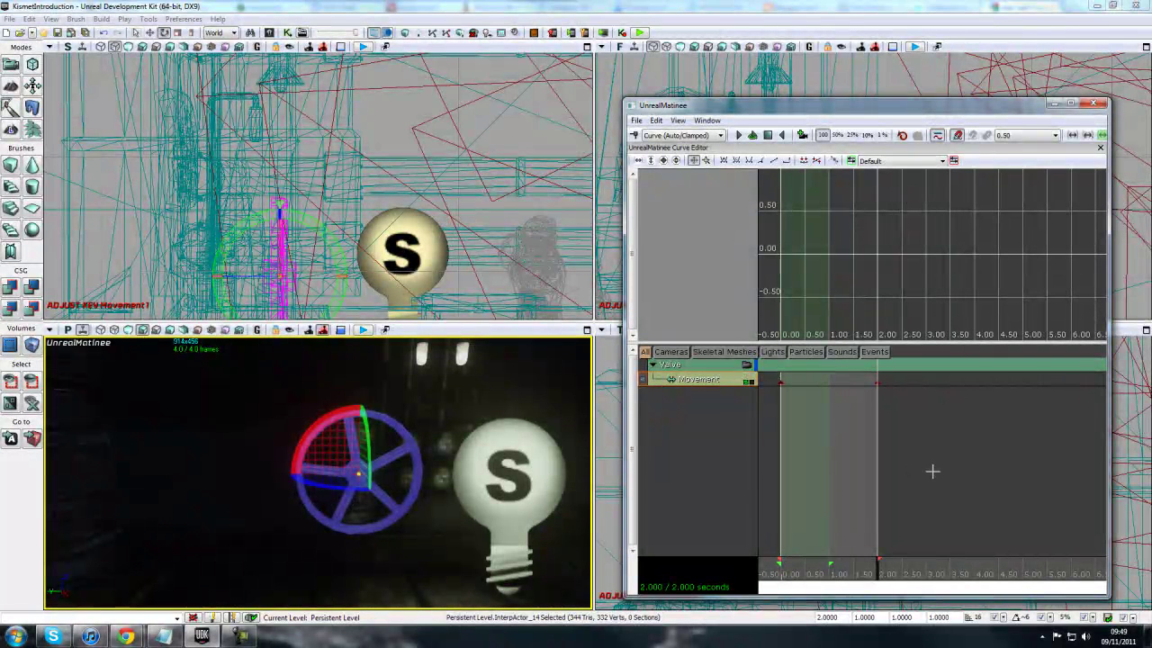
# Step: Play the valve wheel's turning animation from 0 seconds, stop the playback, and close Matinee
pyautogui.moveTo(869, 576); pyautogui.dragTo(777, 575)
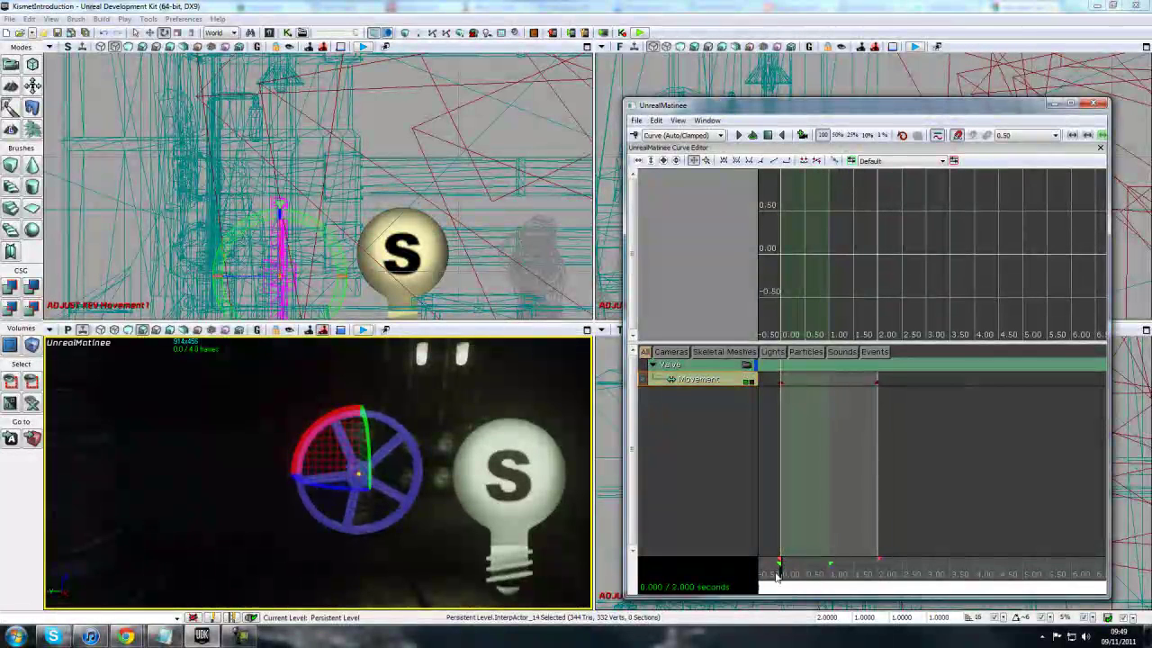
pyautogui.click(737, 135)
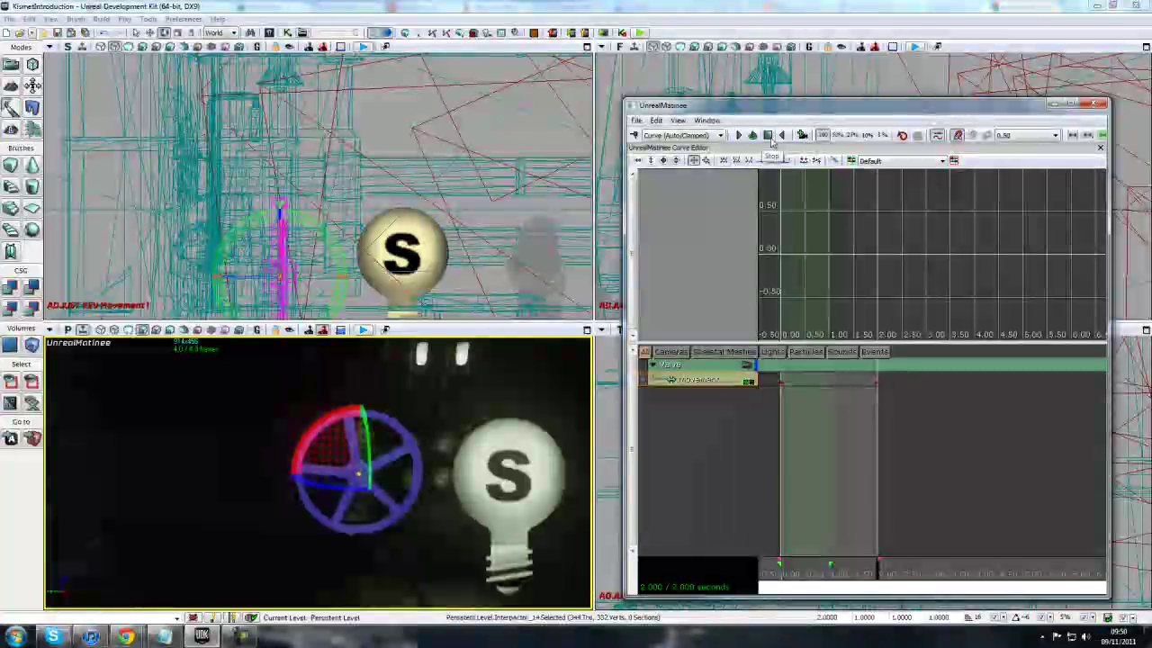
pyautogui.click(769, 137)
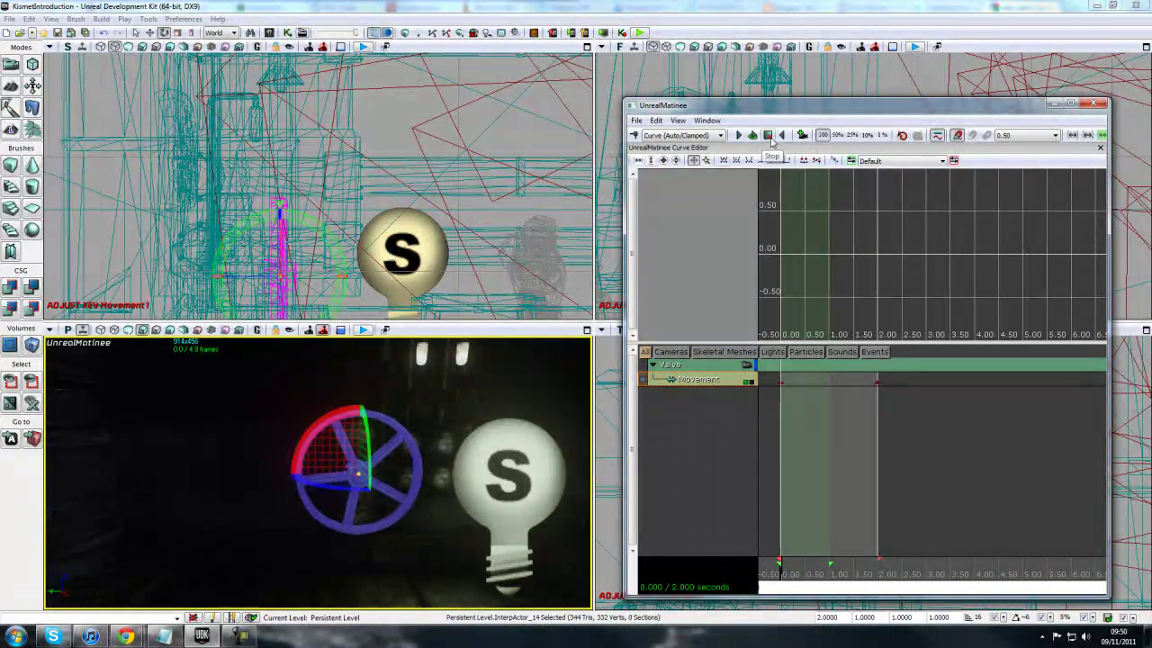
pyautogui.click(734, 450)
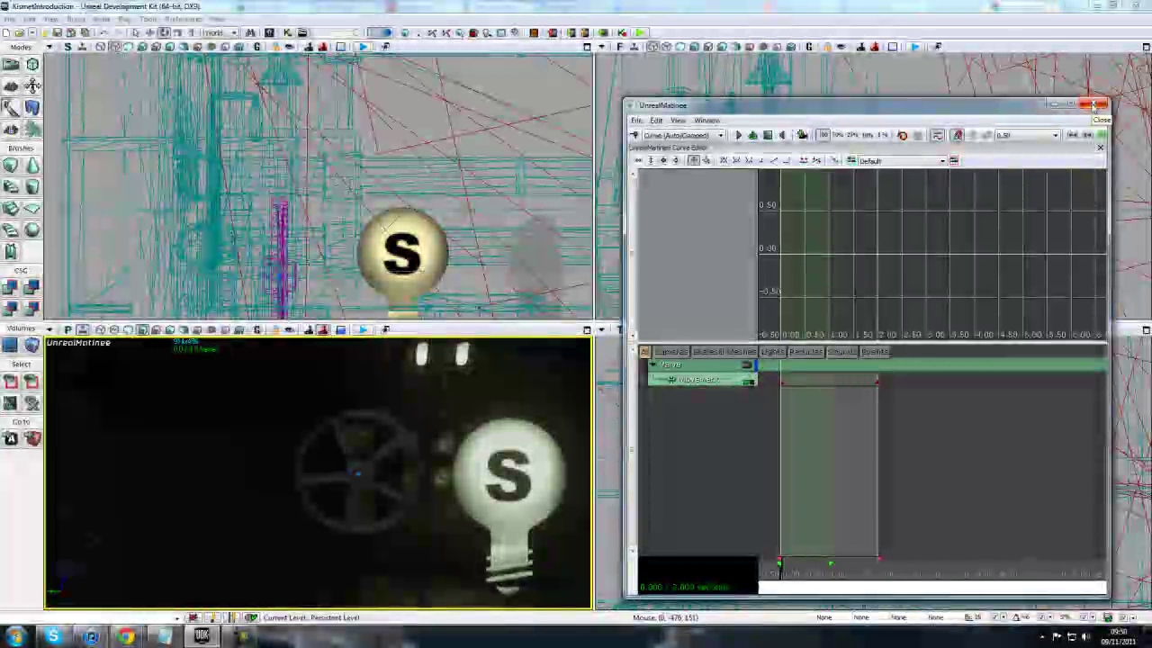
pyautogui.click(1092, 106)
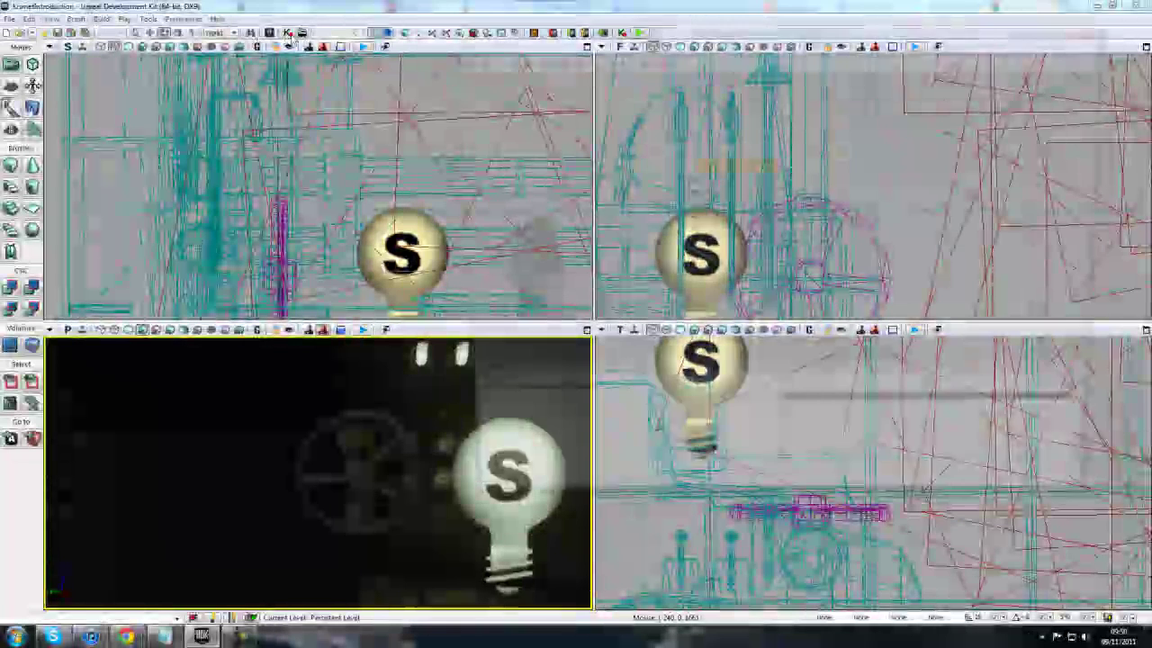
# Step: Delete the Matinee node with its data and the valve wheel variable from the Kismet sequence, and close Kismet
pyautogui.click(288, 34)
pyautogui.moveTo(846, 298); pyautogui.dragTo(852, 286)
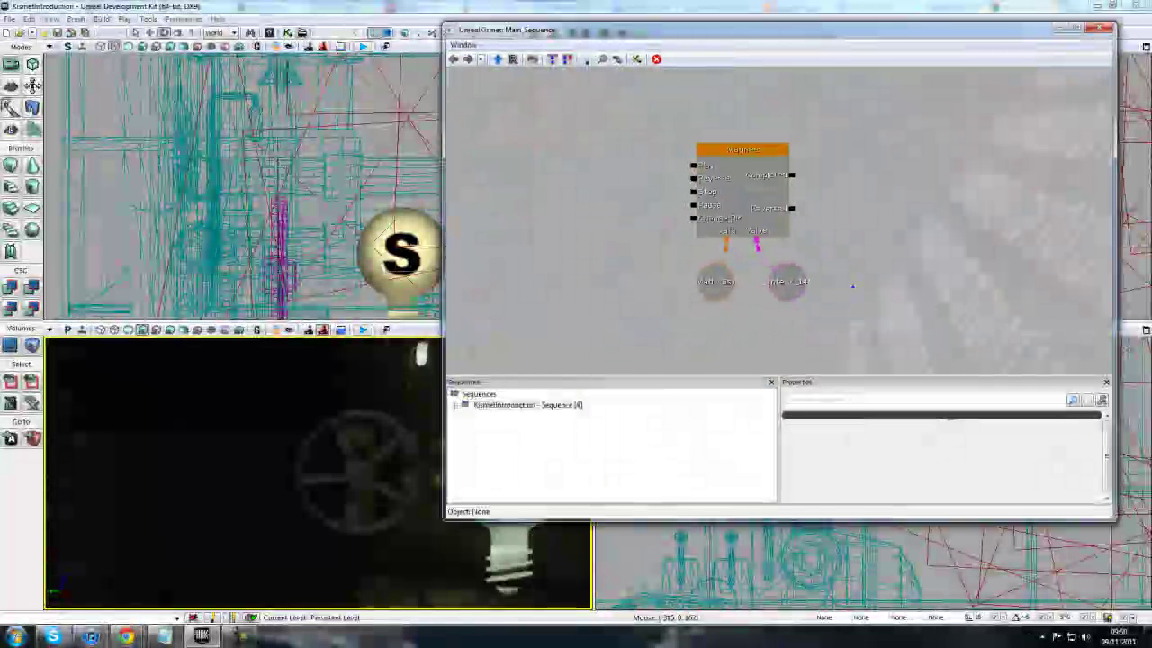
pyautogui.click(792, 295)
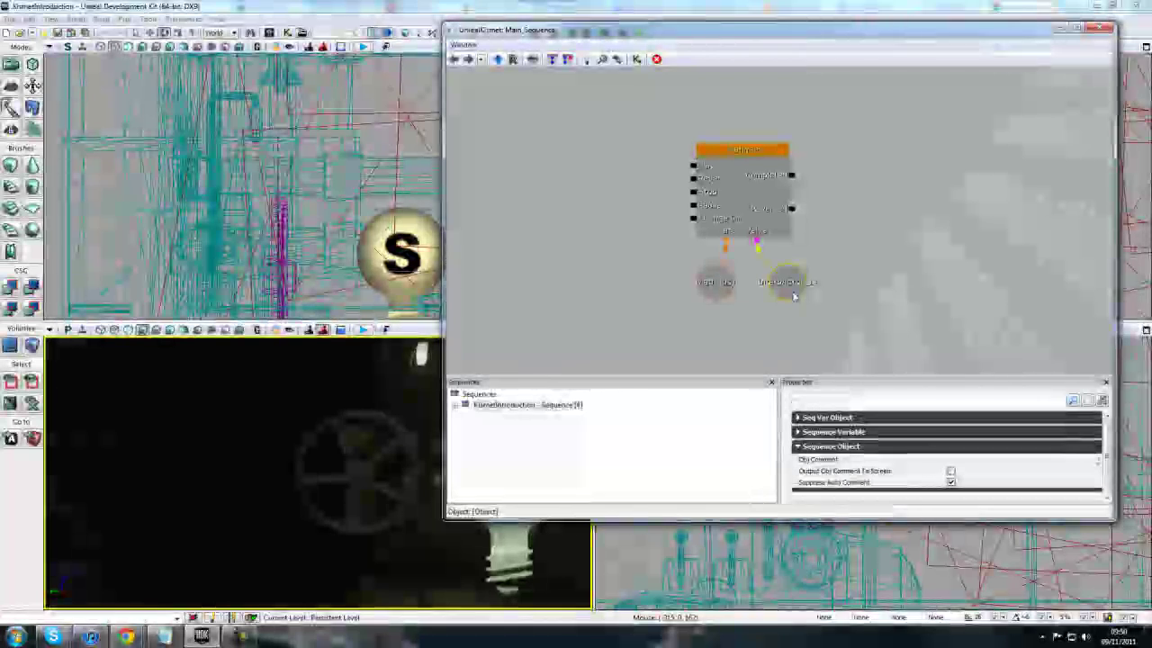
pyautogui.click(737, 191)
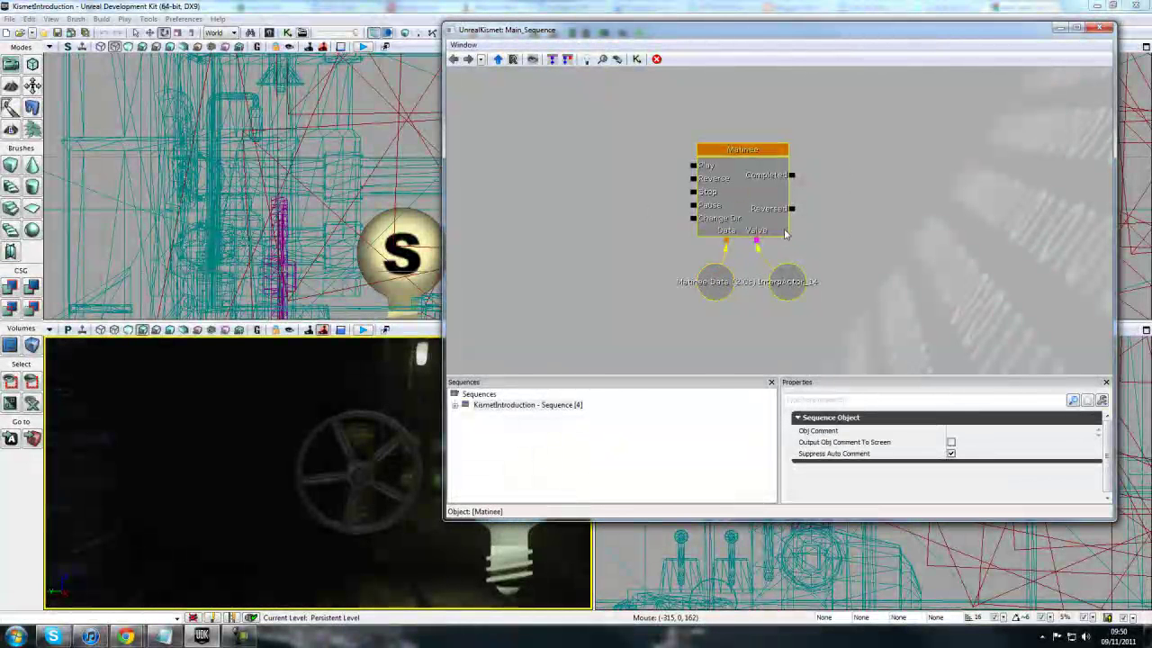
pyautogui.press('Delete')
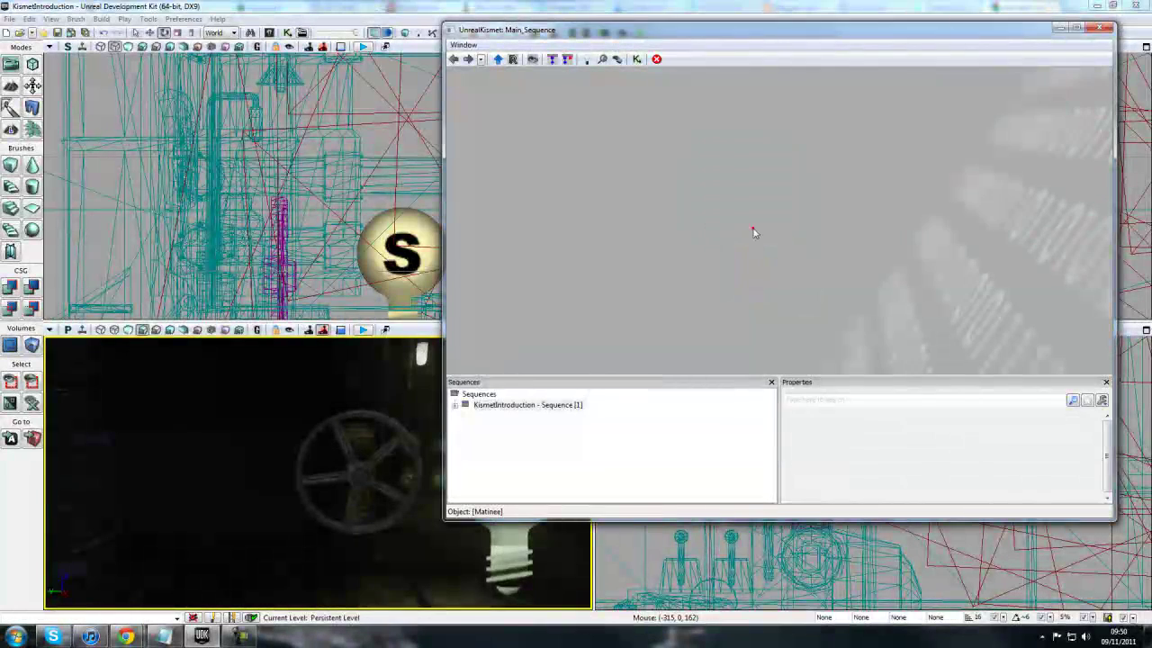
pyautogui.click(1100, 32)
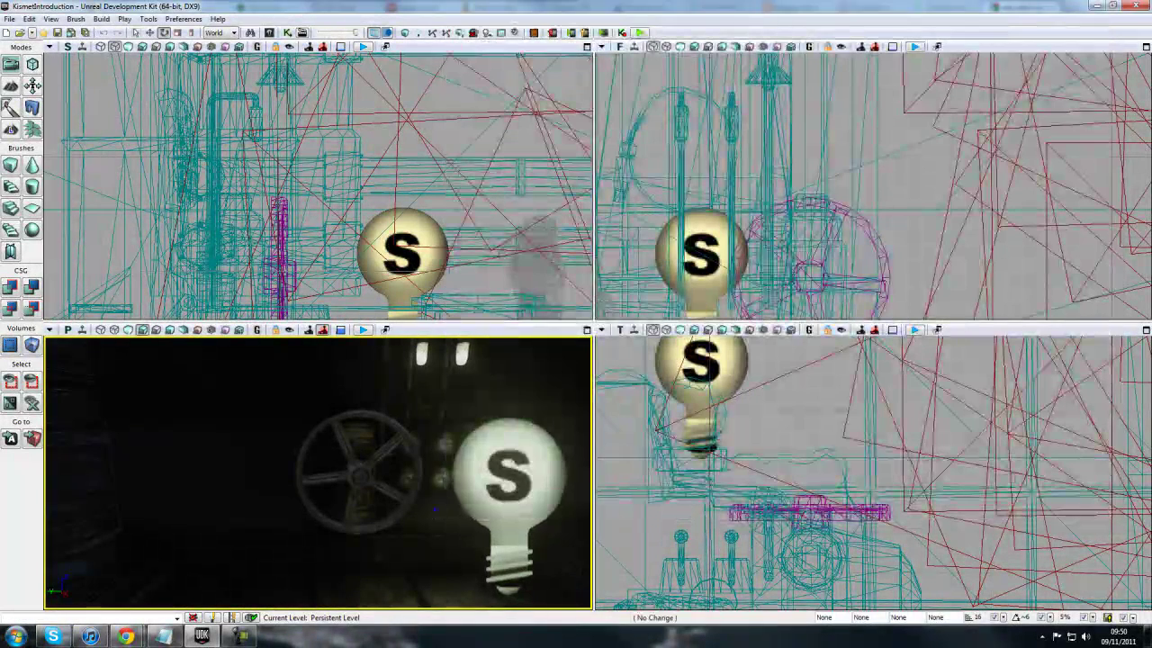
# Step: Open the valve wheel's properties and expand its Rotation and Rotation Rate values under Movement
pyautogui.moveTo(424, 511); pyautogui.dragTo(392, 531, button='right')
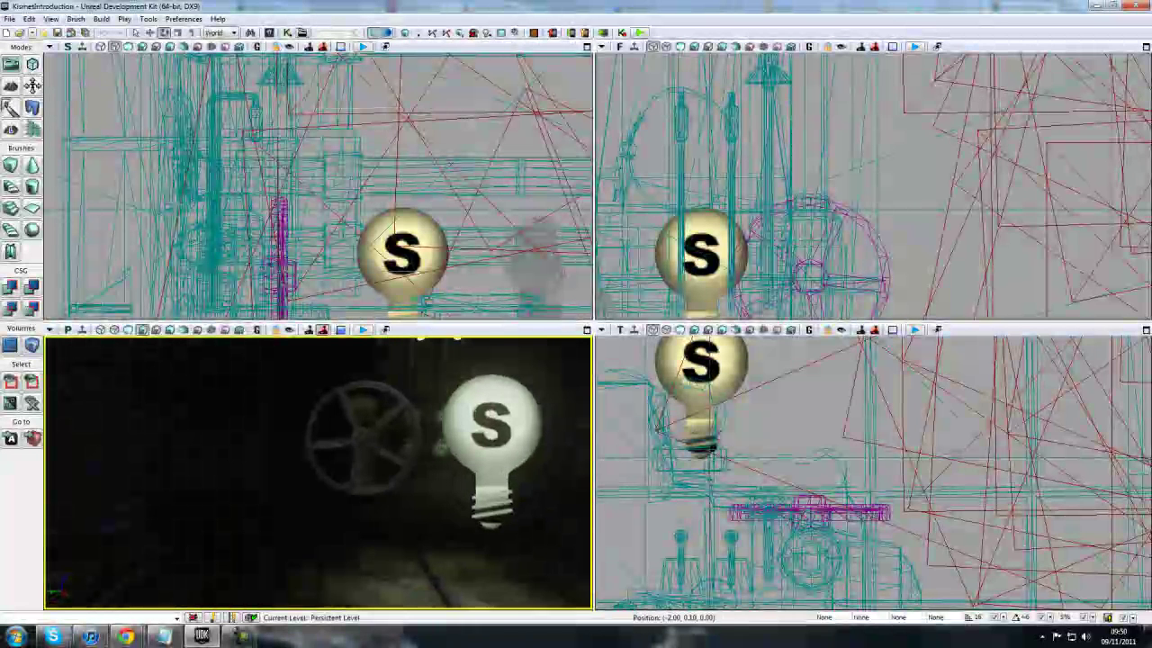
pyautogui.click(355, 444)
pyautogui.doubleClick(376, 450)
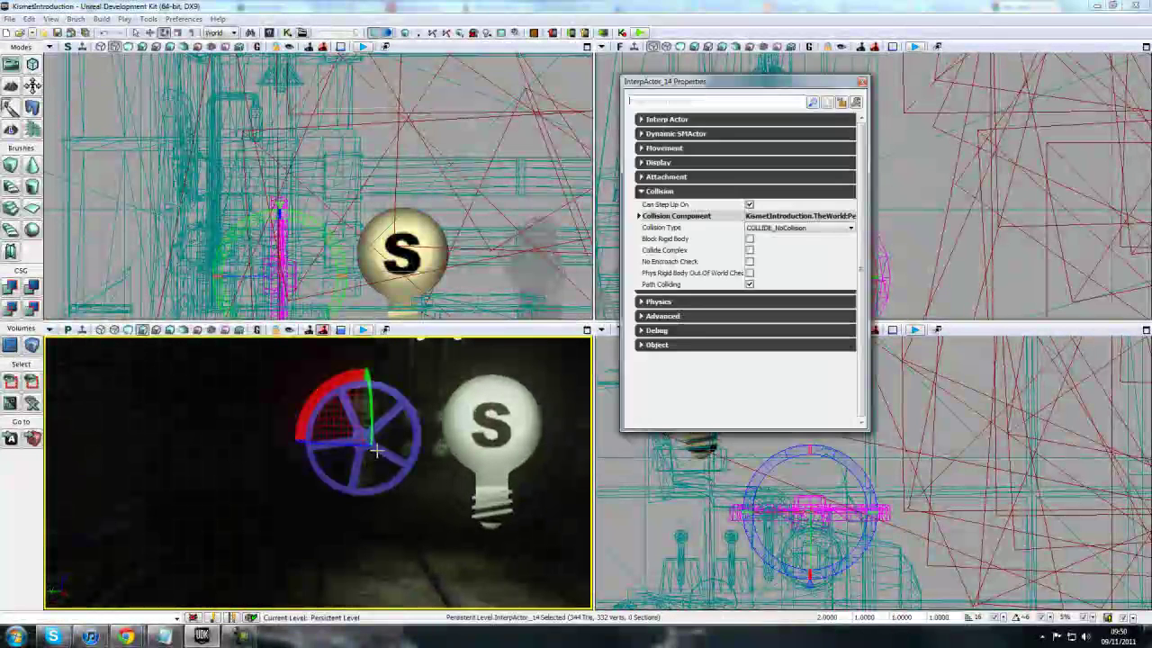
pyautogui.click(665, 191)
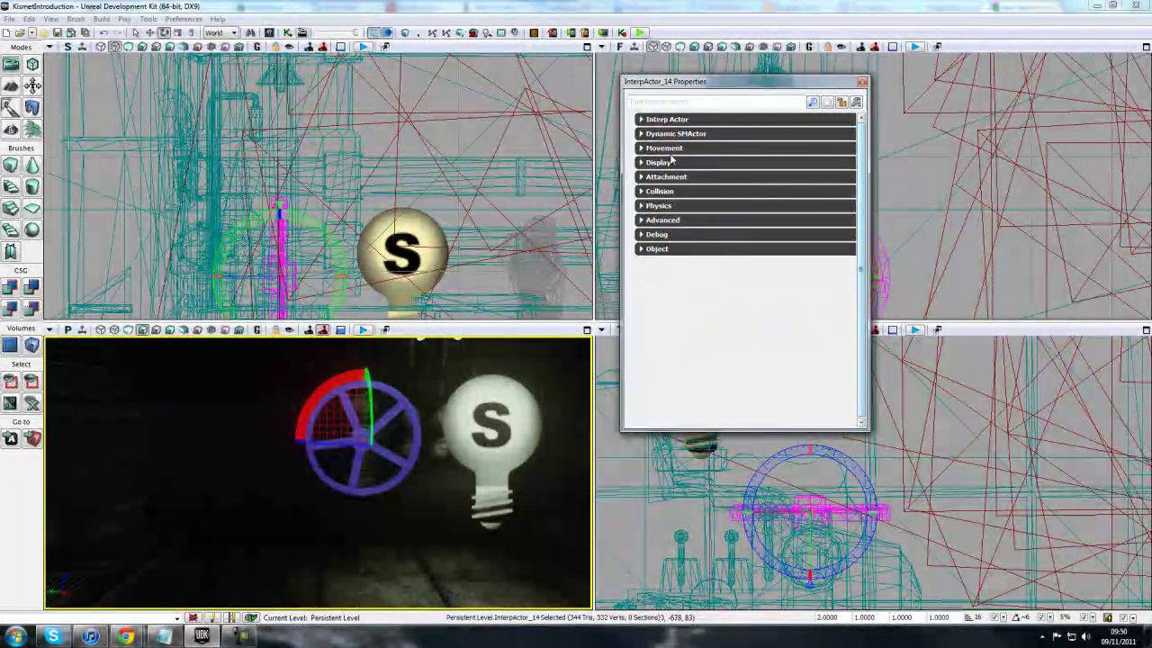
pyautogui.click(682, 147)
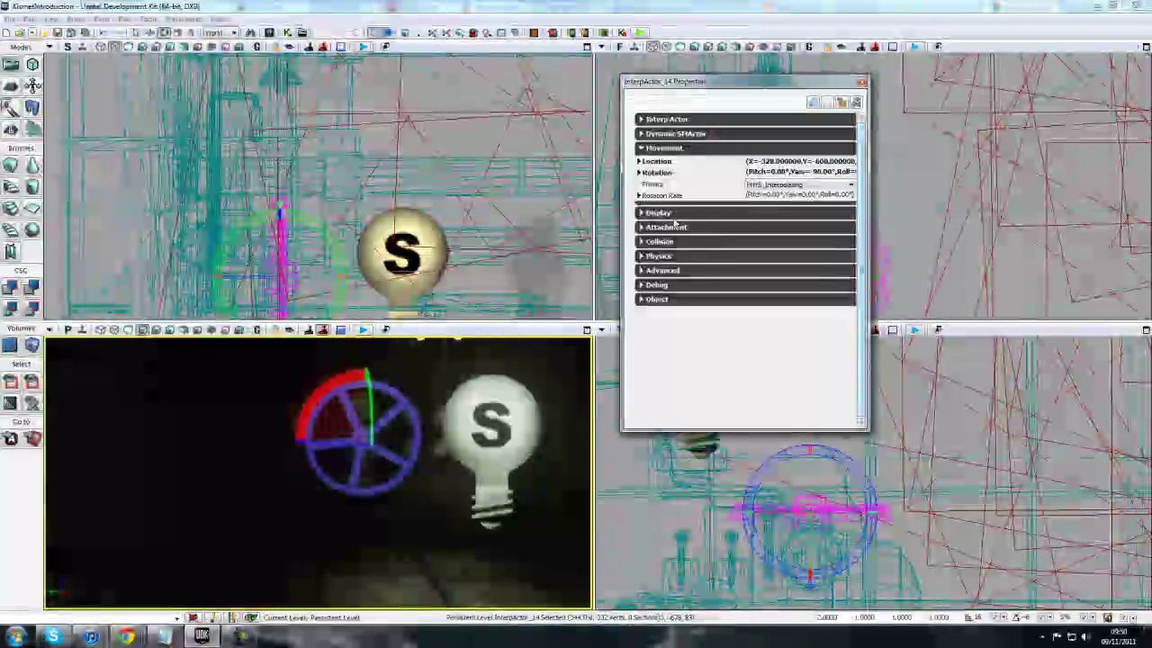
pyautogui.click(640, 172)
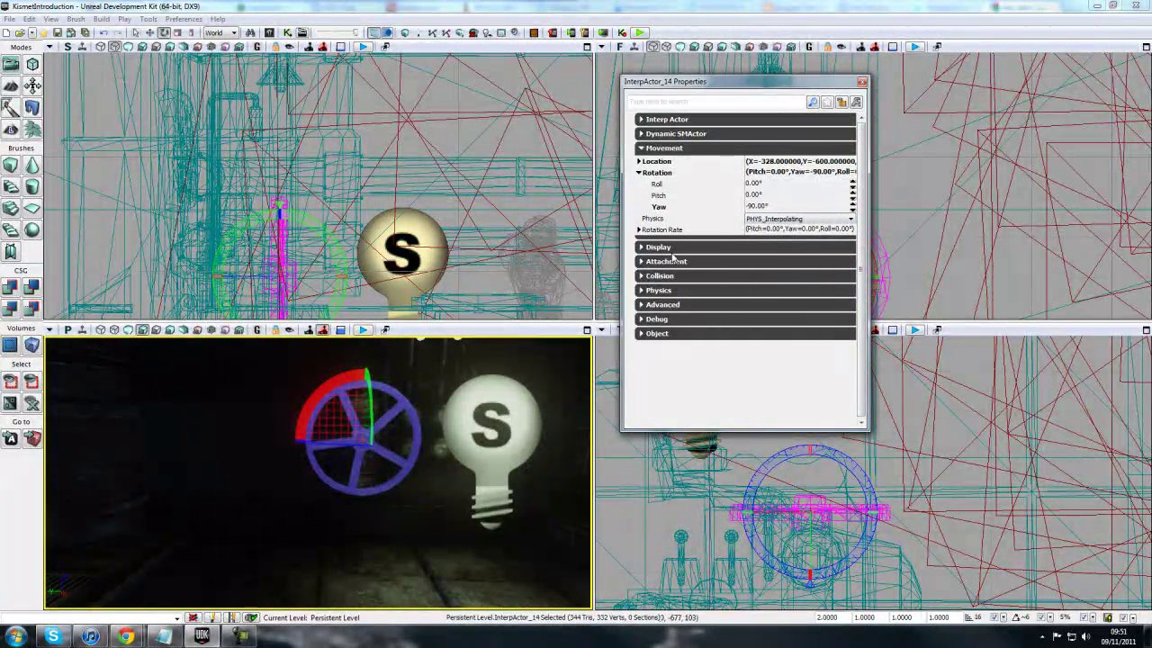
pyautogui.click(638, 229)
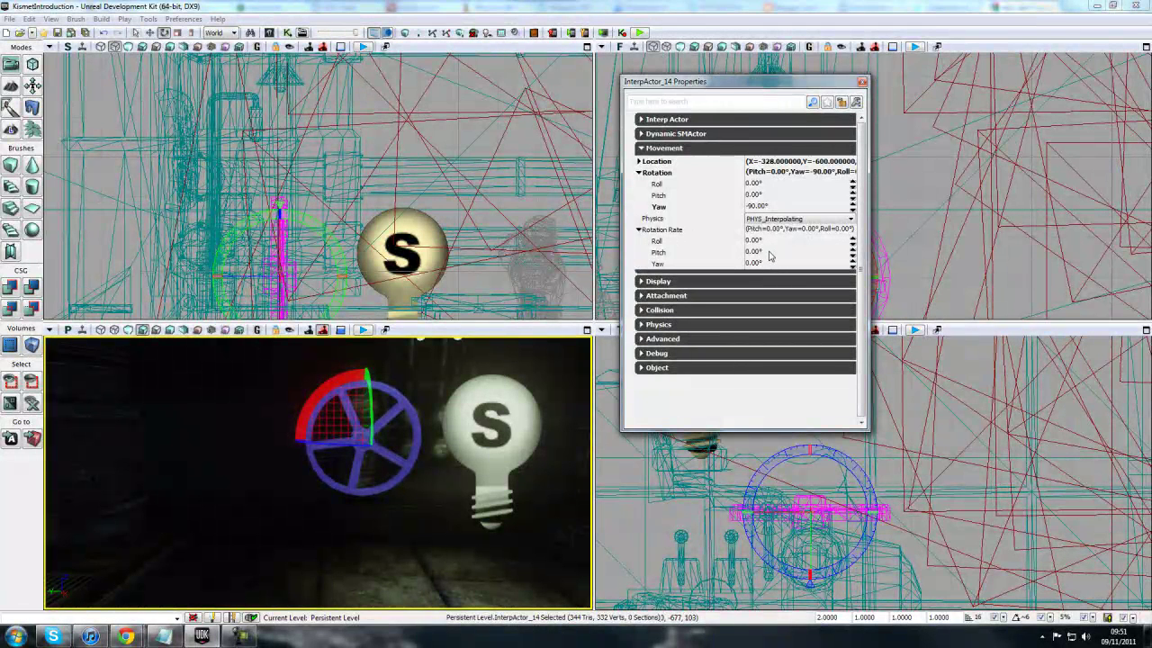
# Step: Set the valve wheel's Rotation Rate pitch to 200° and its Physics to PHYS_Rotating
pyautogui.click(771, 257)
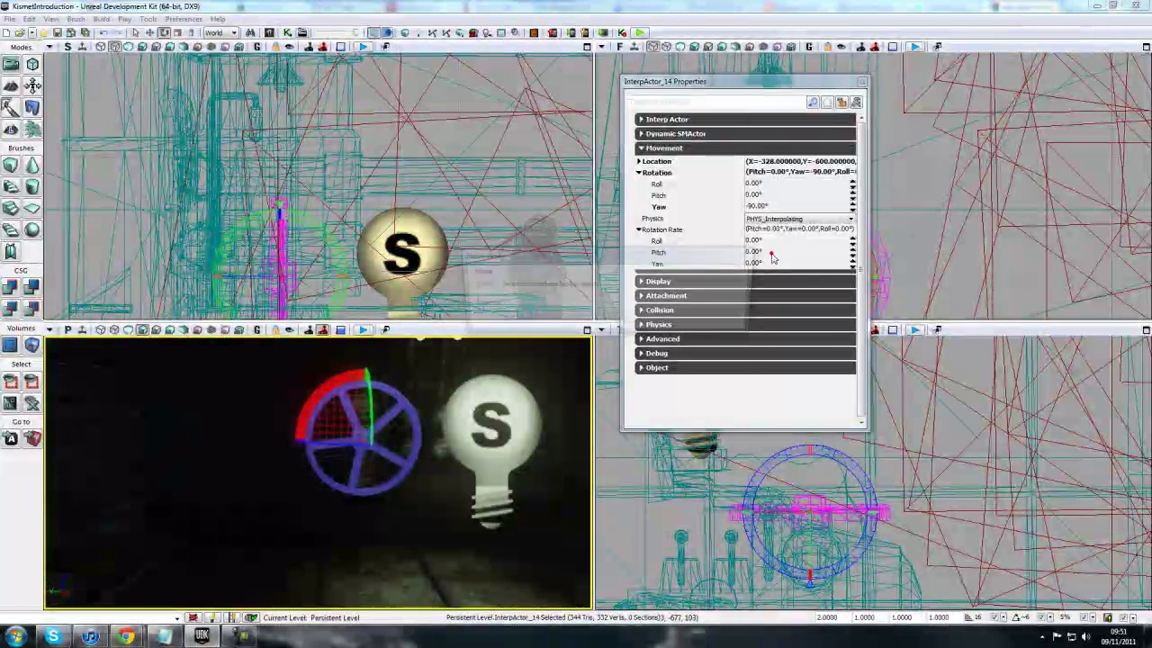
pyautogui.click(767, 252)
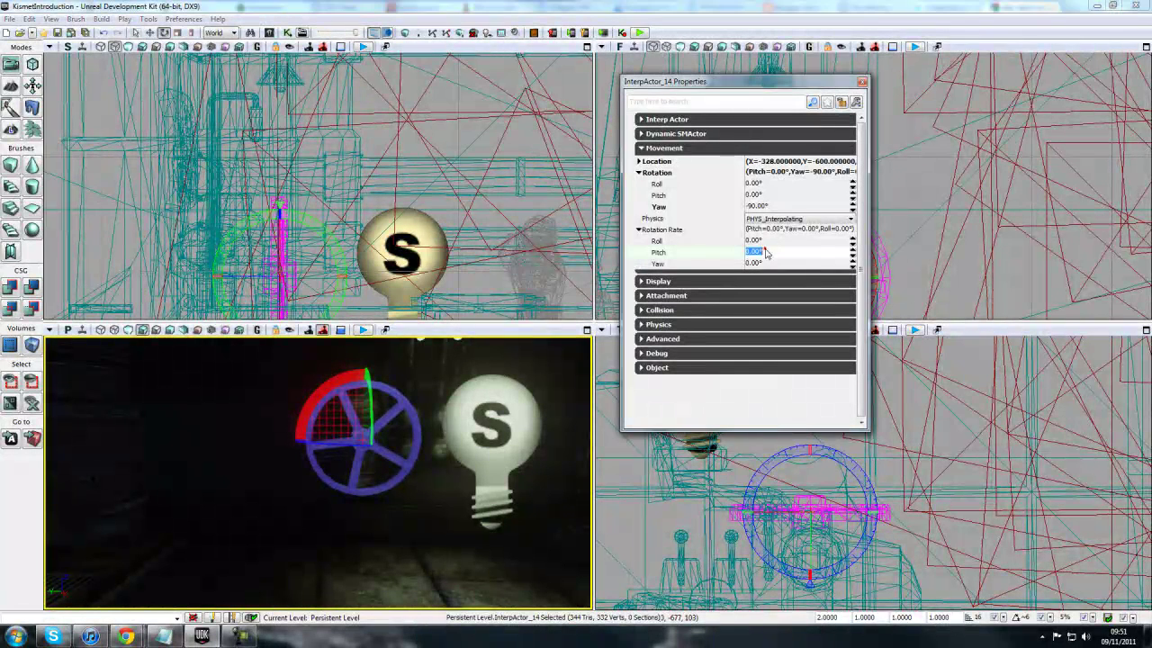
pyautogui.write('200')
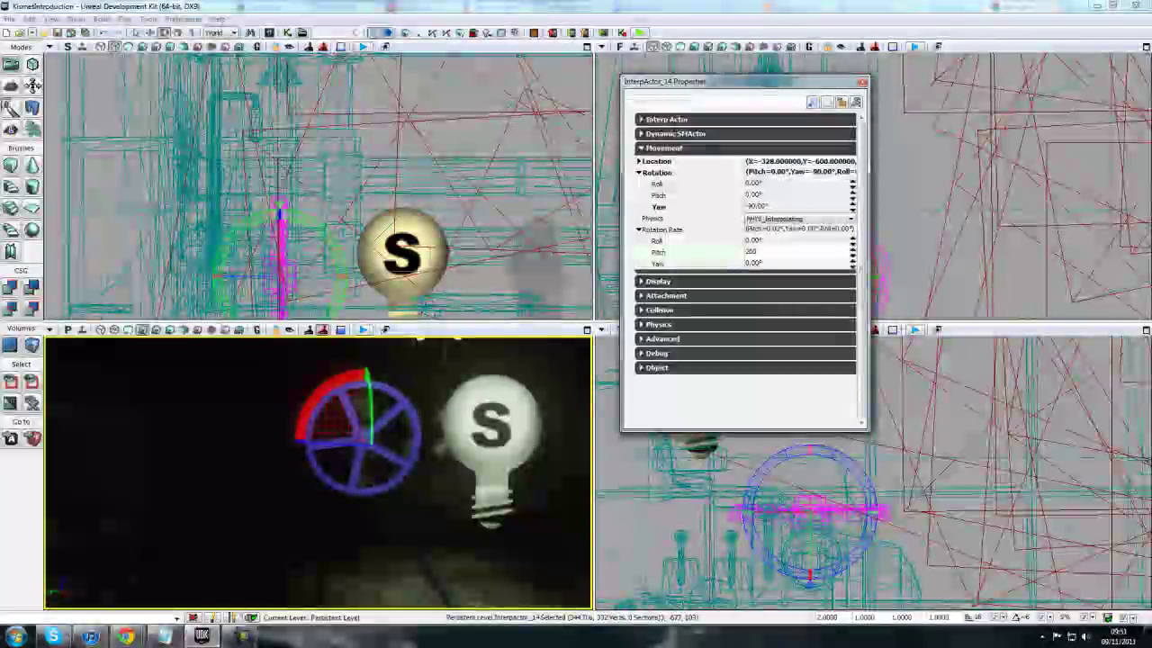
pyautogui.press('Return')
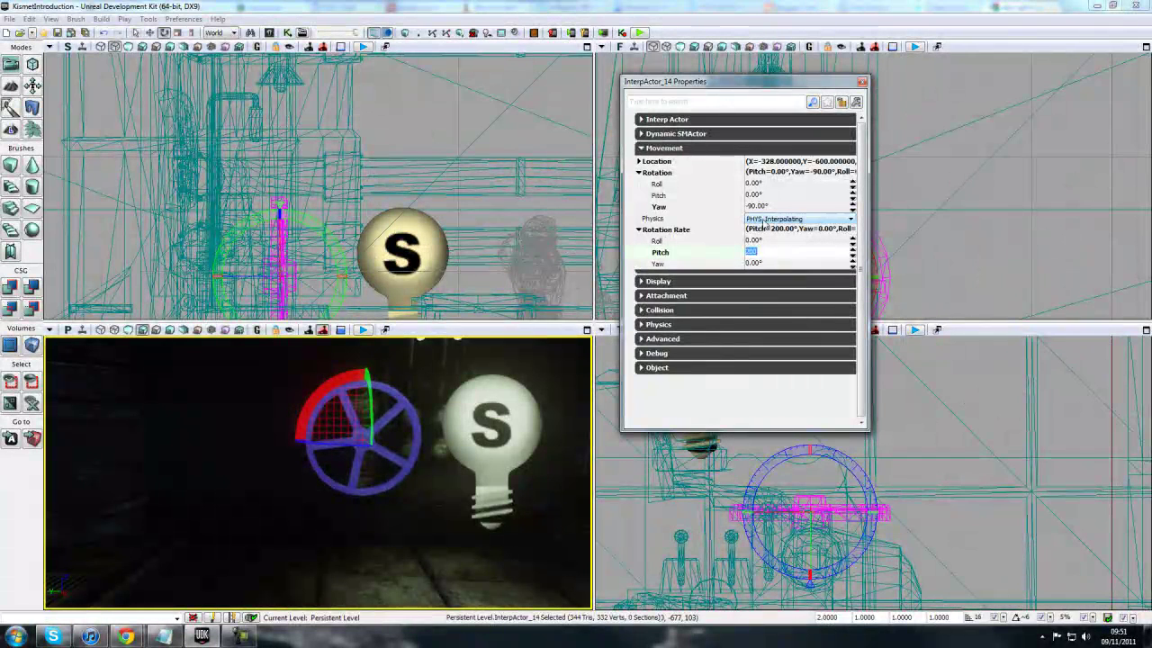
pyautogui.click(798, 222)
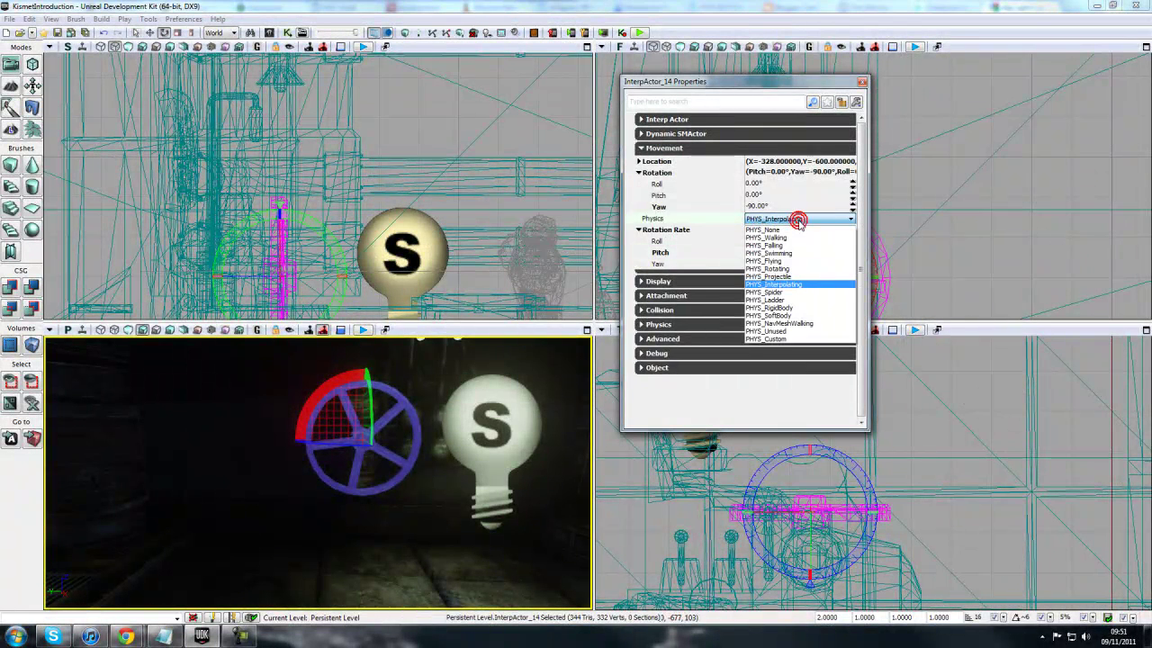
pyautogui.click(768, 269)
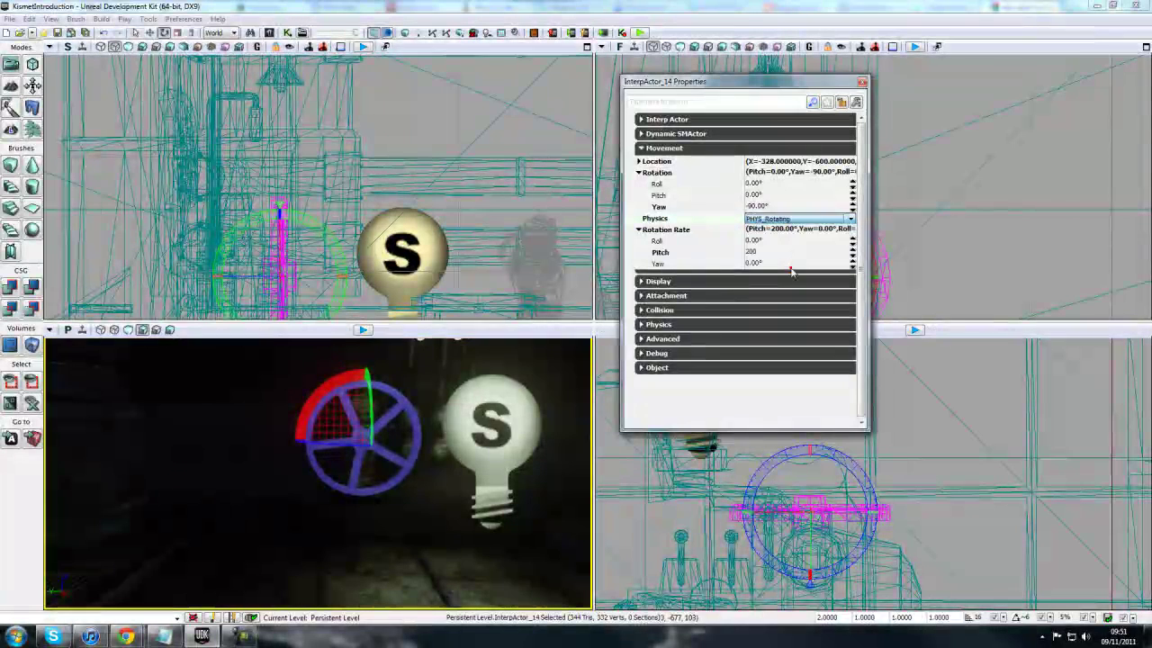
# Step: Play the level from a floor spot in front of the valve to check the wheel's rotation, and end the preview
pyautogui.moveTo(468, 506); pyautogui.dragTo(464, 510)
pyautogui.moveTo(464, 511); pyautogui.dragTo(343, 576, button='right')
pyautogui.rightClick(354, 562)
pyautogui.click(399, 542)
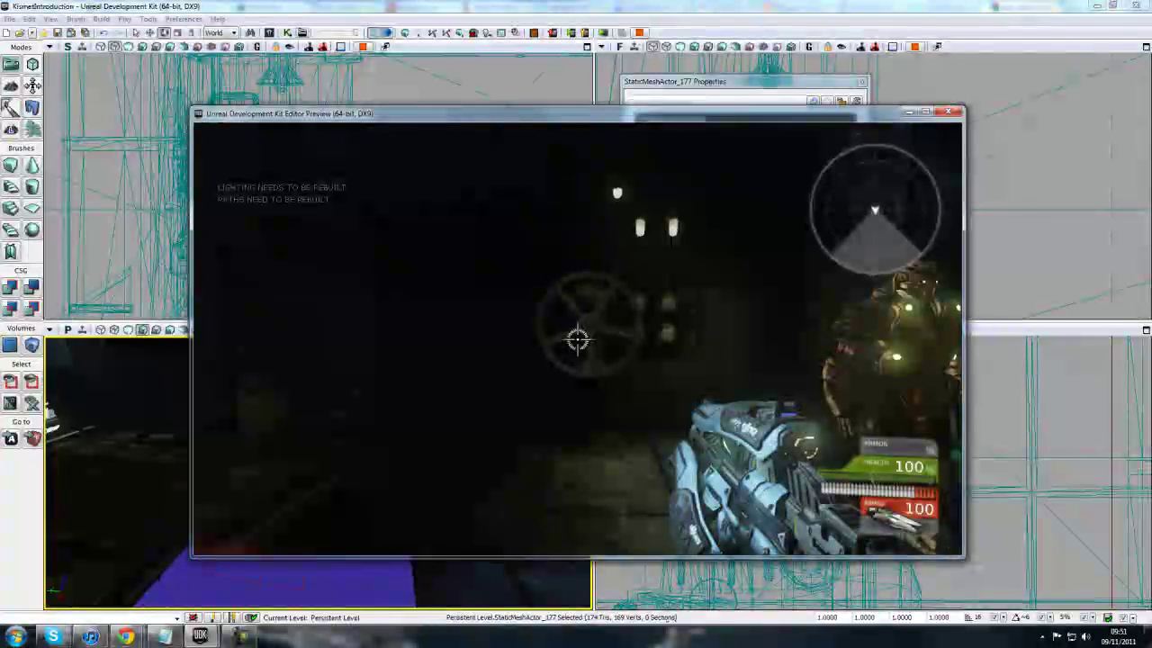
pyautogui.press('Escape')
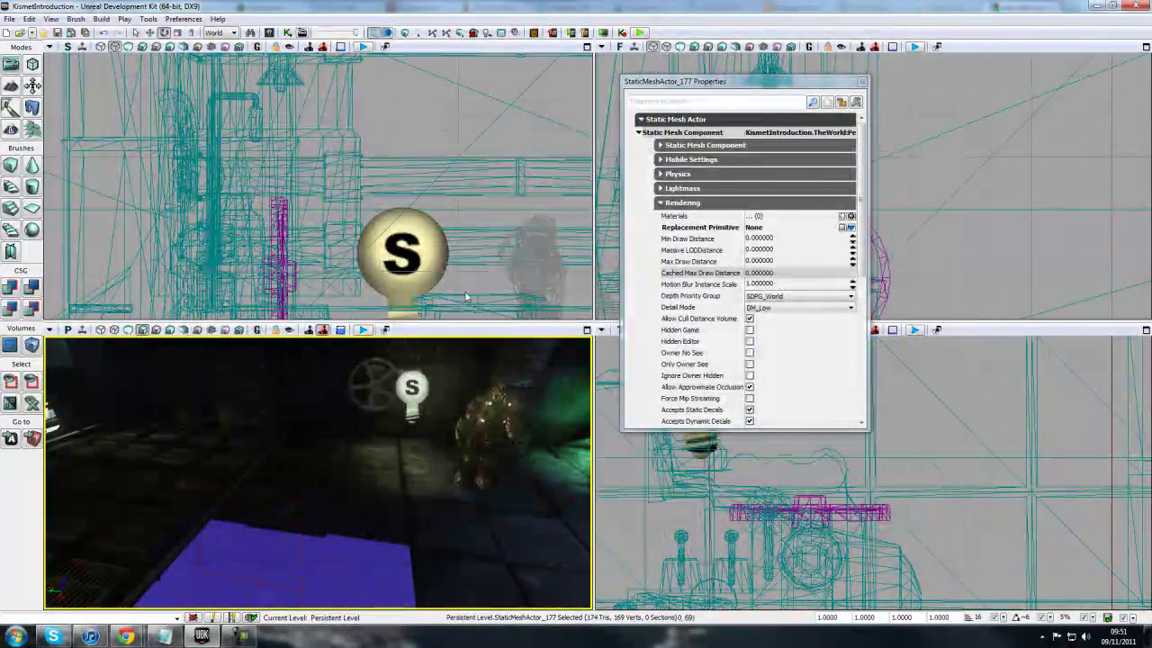
# Step: Reselect the valve wheel, set its Physics to PHYS_None, and close its properties
pyautogui.click(455, 127)
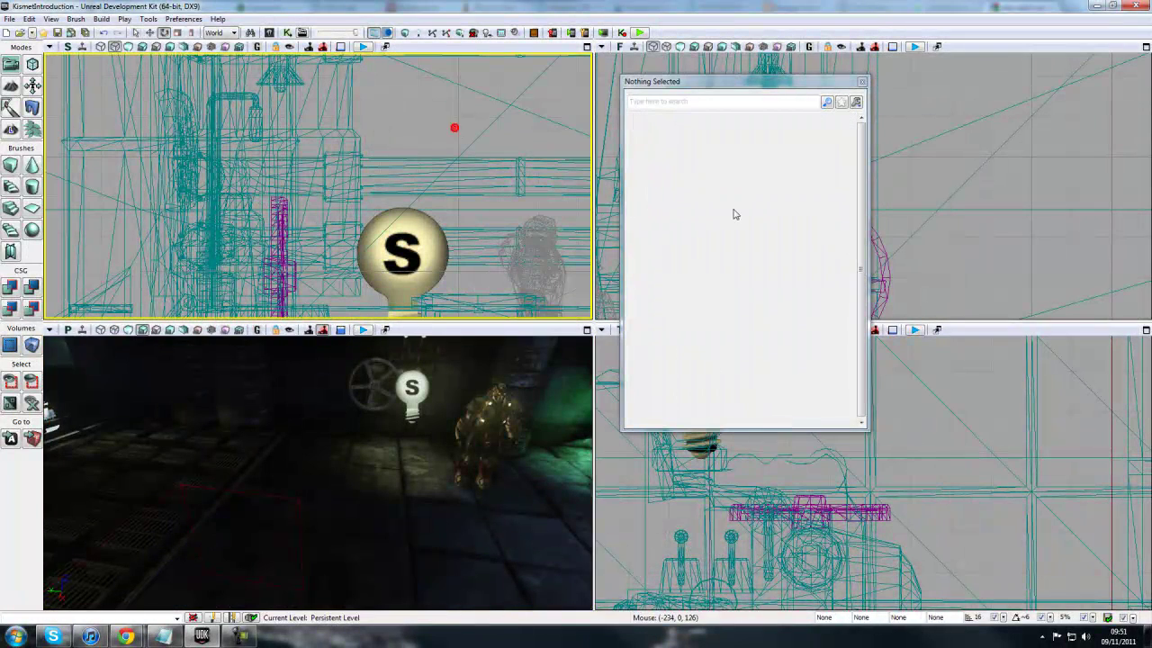
pyautogui.click(371, 388)
pyautogui.moveTo(372, 388); pyautogui.dragTo(351, 347, button='right')
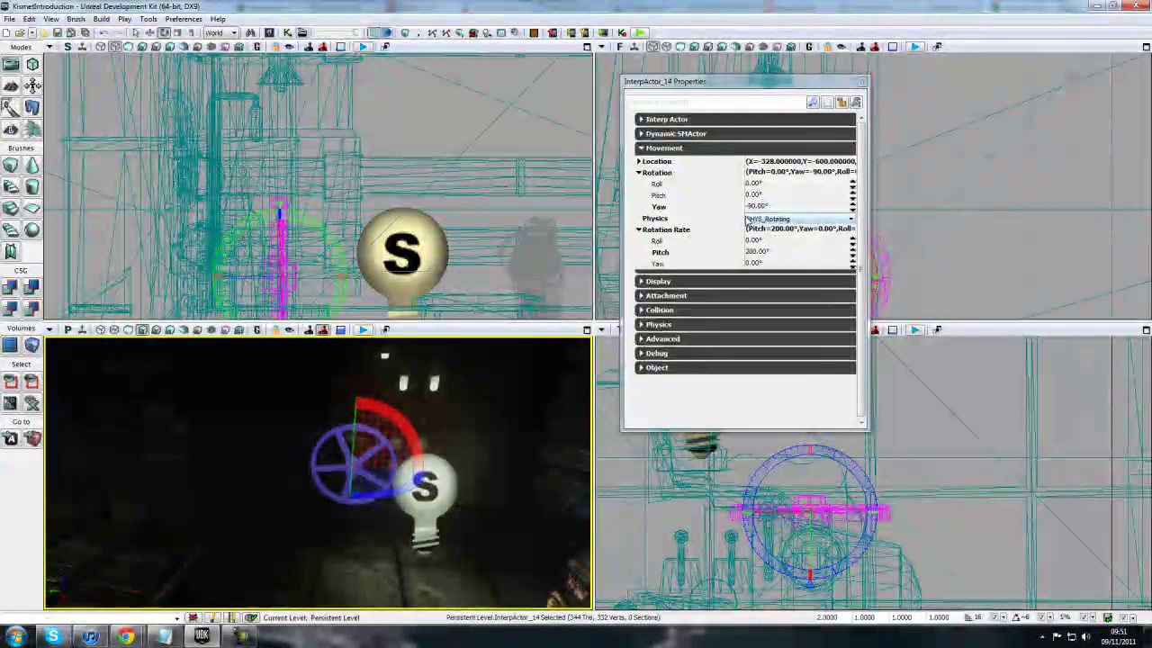
pyautogui.click(766, 220)
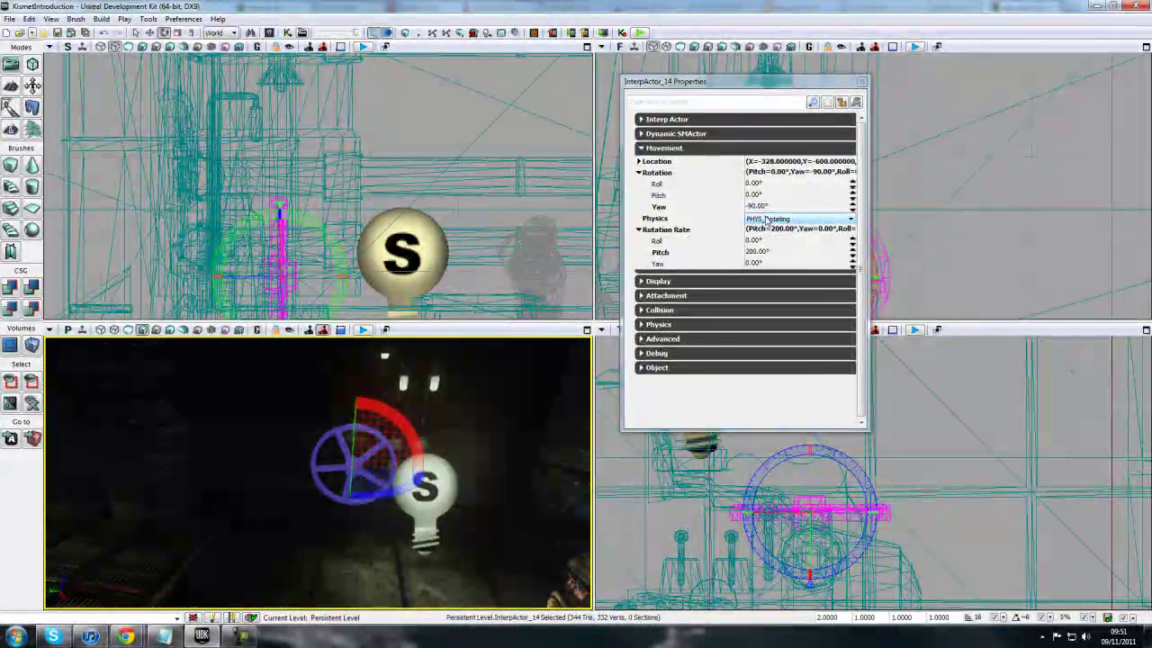
pyautogui.click(767, 220)
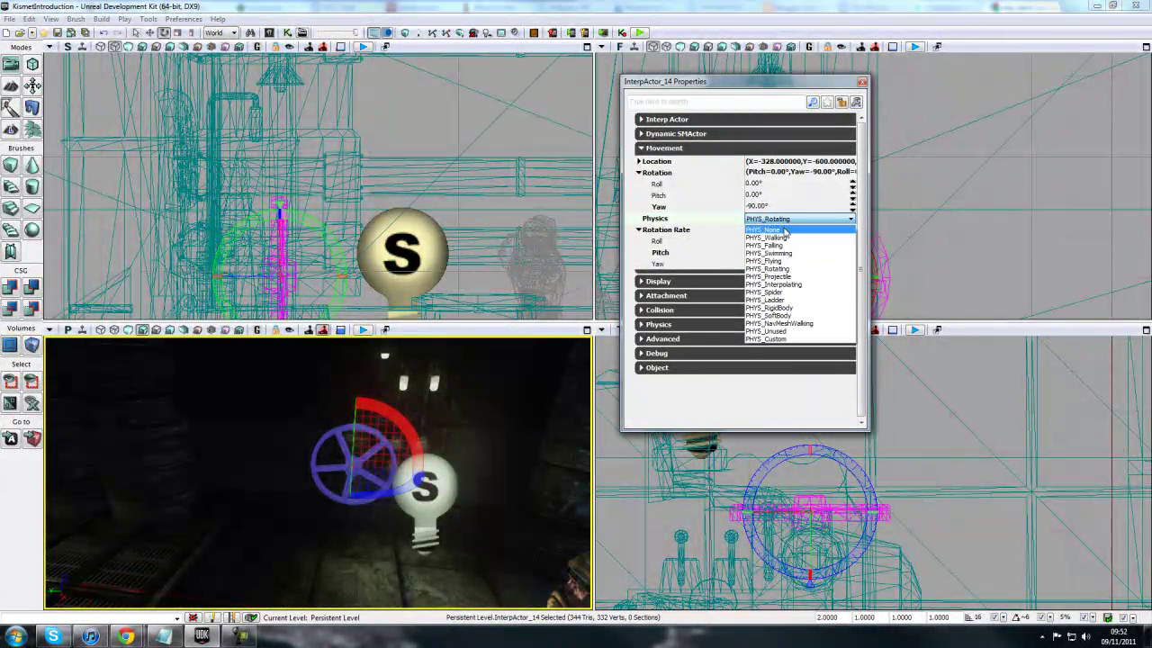
pyautogui.click(775, 231)
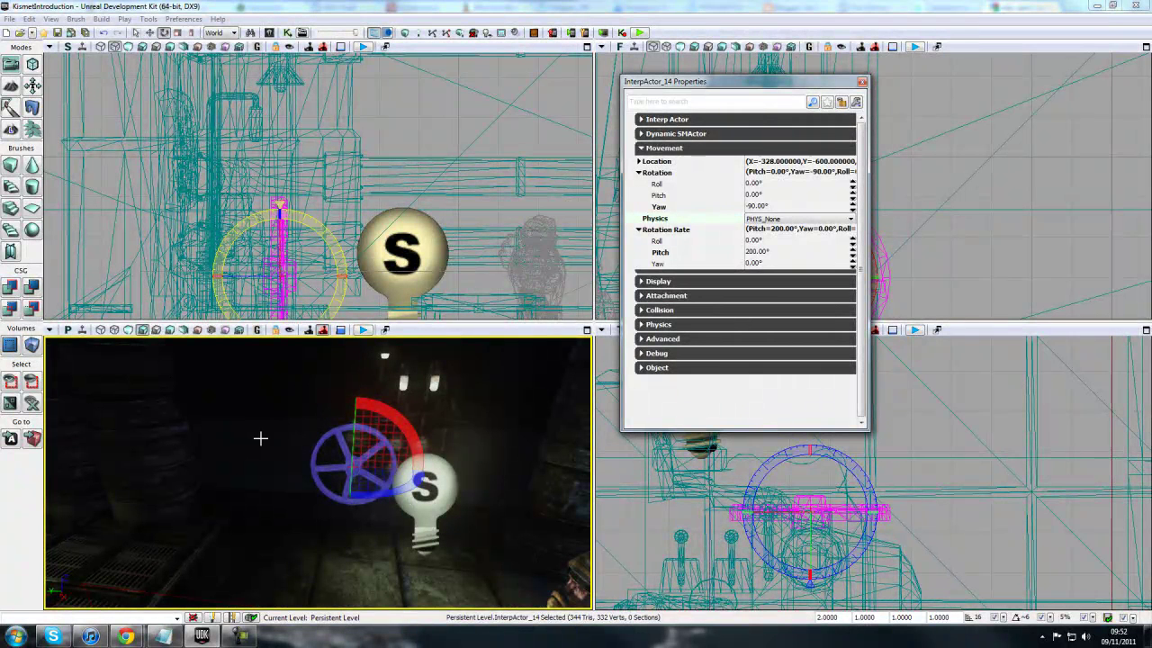
pyautogui.click(861, 81)
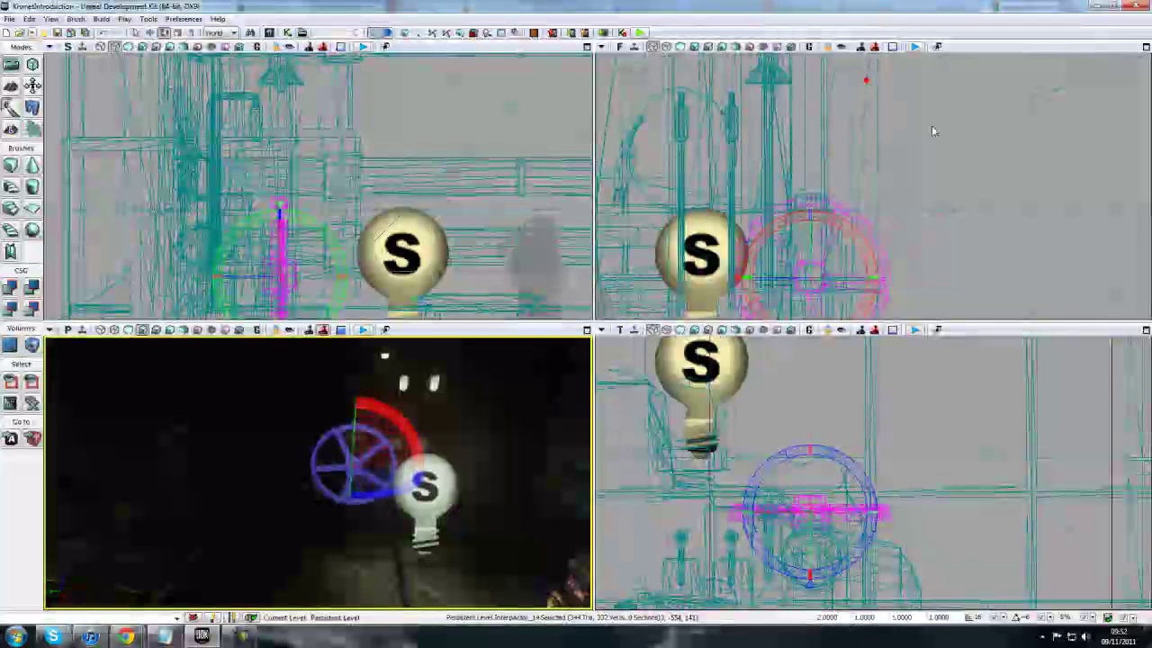
# Step: Open Kismet and add a Set Physics action to the empty main sequence
pyautogui.click(286, 34)
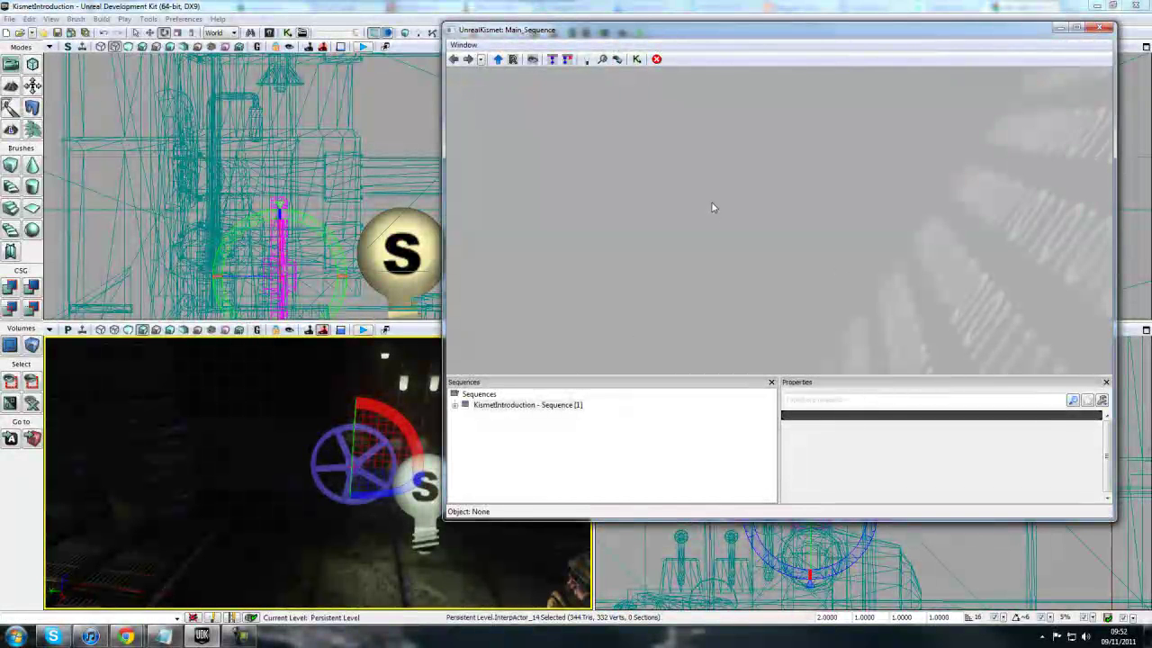
pyautogui.rightClick(674, 185)
pyautogui.moveTo(722, 185)
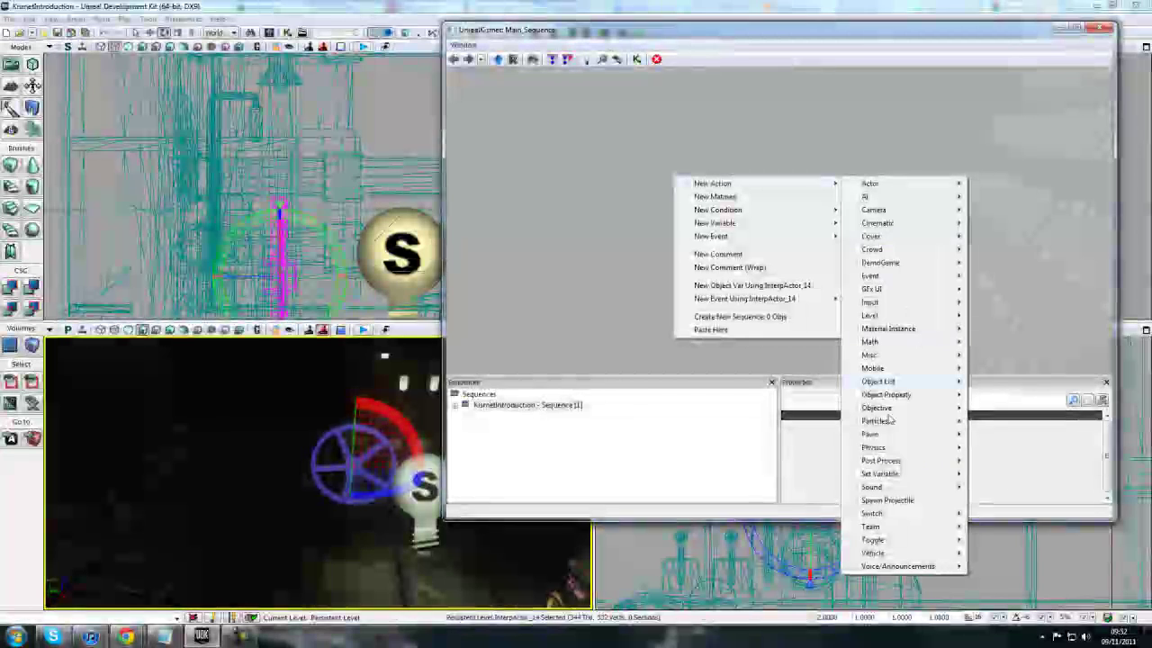
pyautogui.moveTo(875, 452)
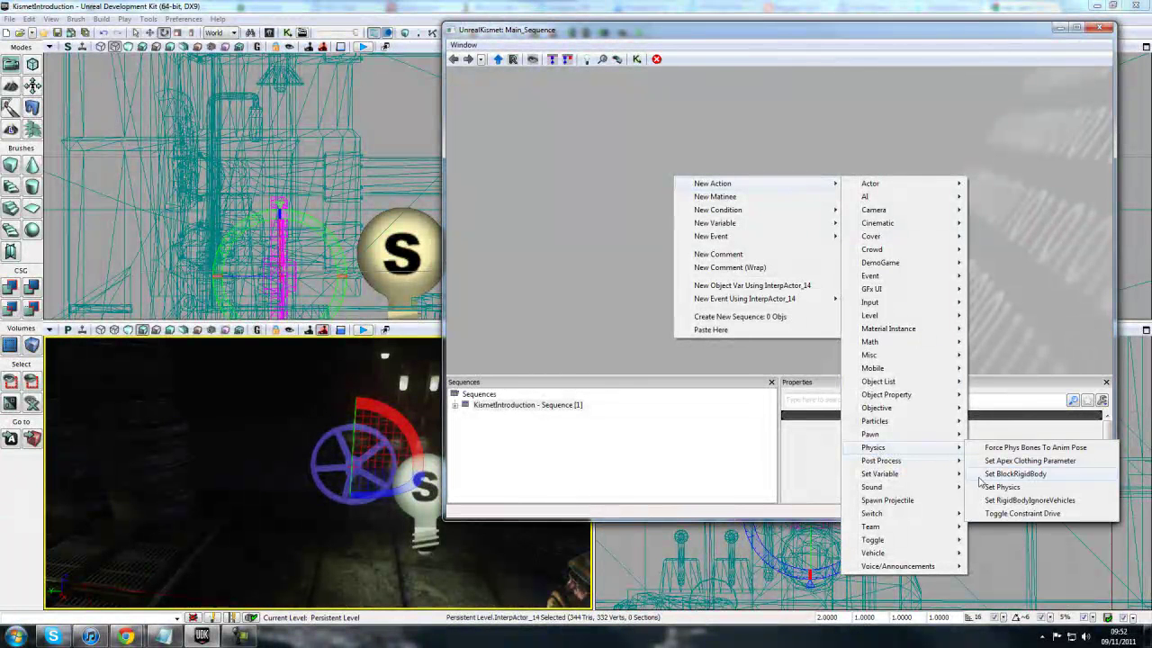
pyautogui.click(1035, 488)
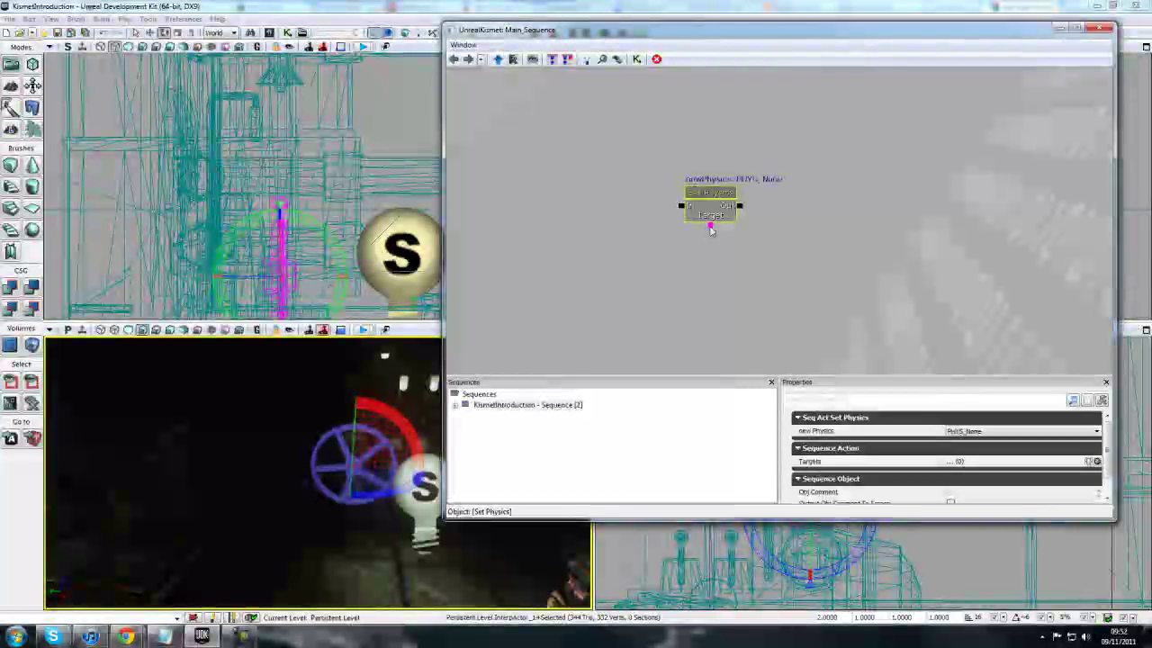
# Step: Create an object variable for the valve wheel on the Set Physics action's Target and place it just below the action
pyautogui.rightClick(710, 224)
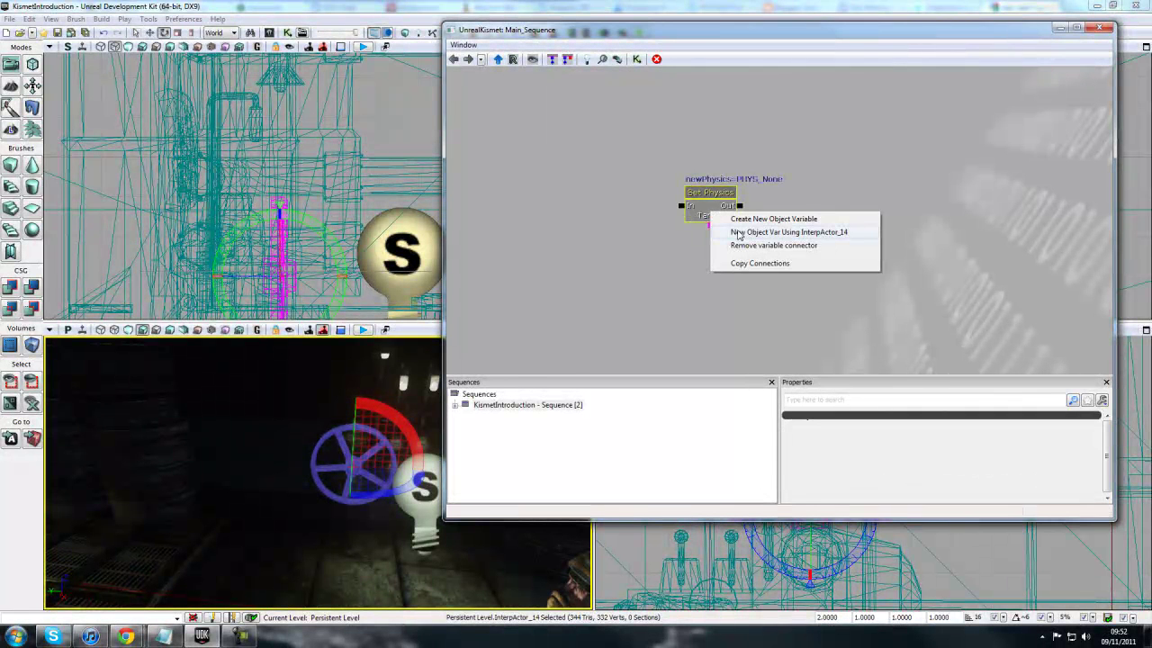
pyautogui.click(774, 232)
pyautogui.keyDown('ctrl'); pyautogui.moveTo(716, 255); pyautogui.dragTo(713, 259); pyautogui.keyUp('ctrl')
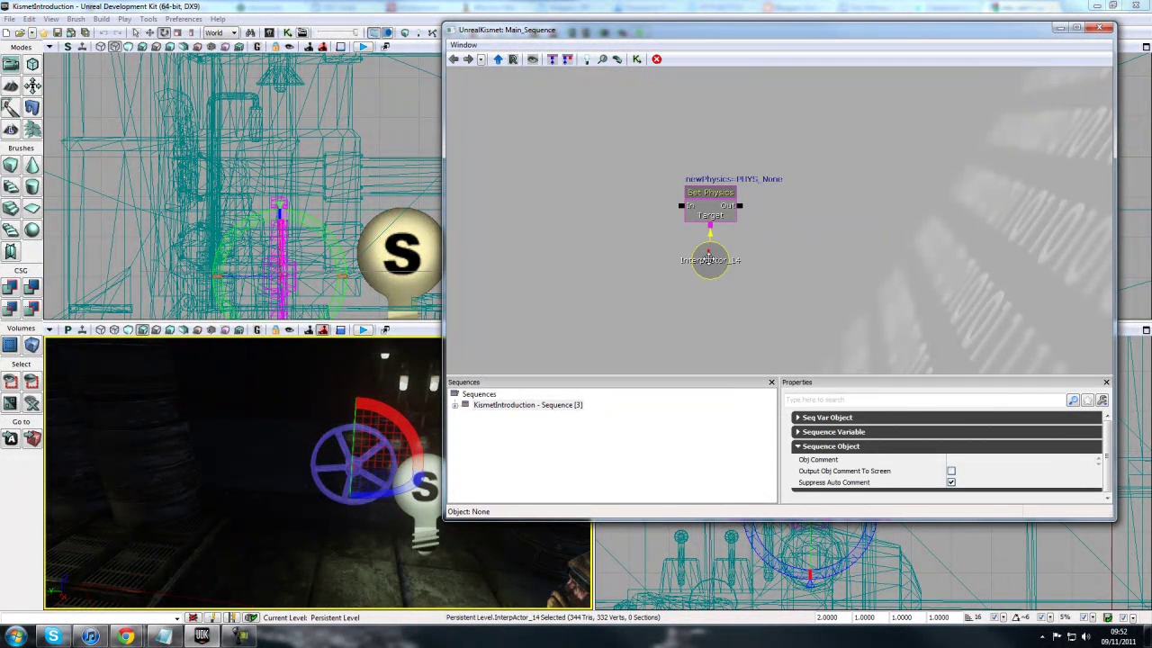
pyautogui.click(786, 282)
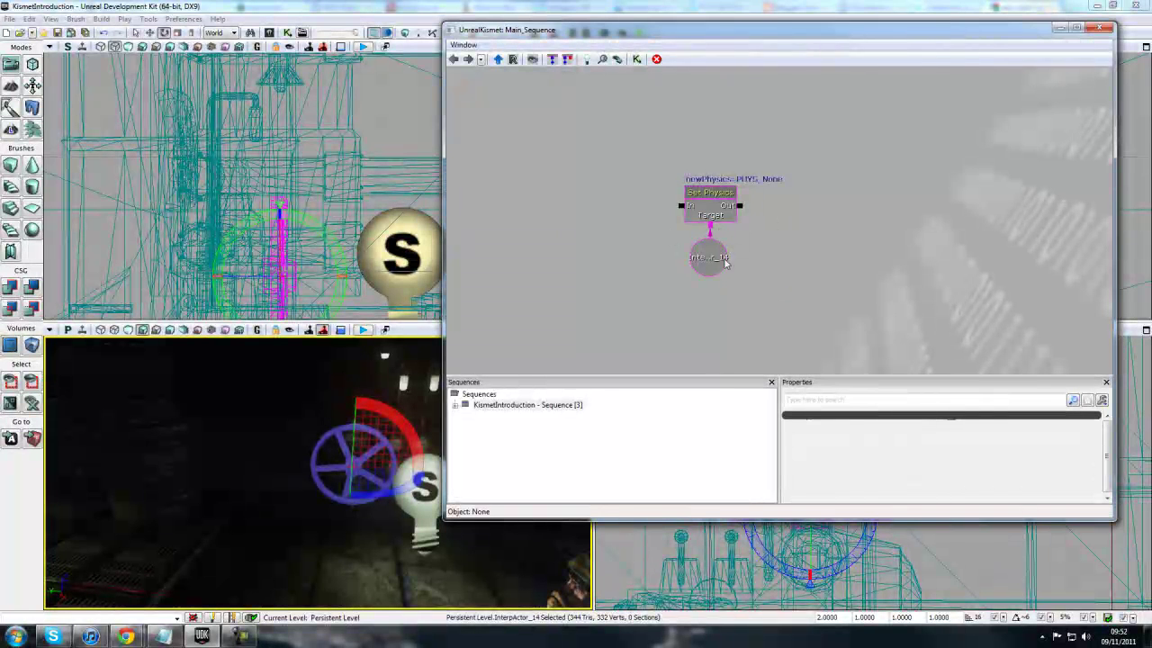
# Step: Set the Set Physics action's new Physics value to PHYS_Rotating
pyautogui.click(719, 192)
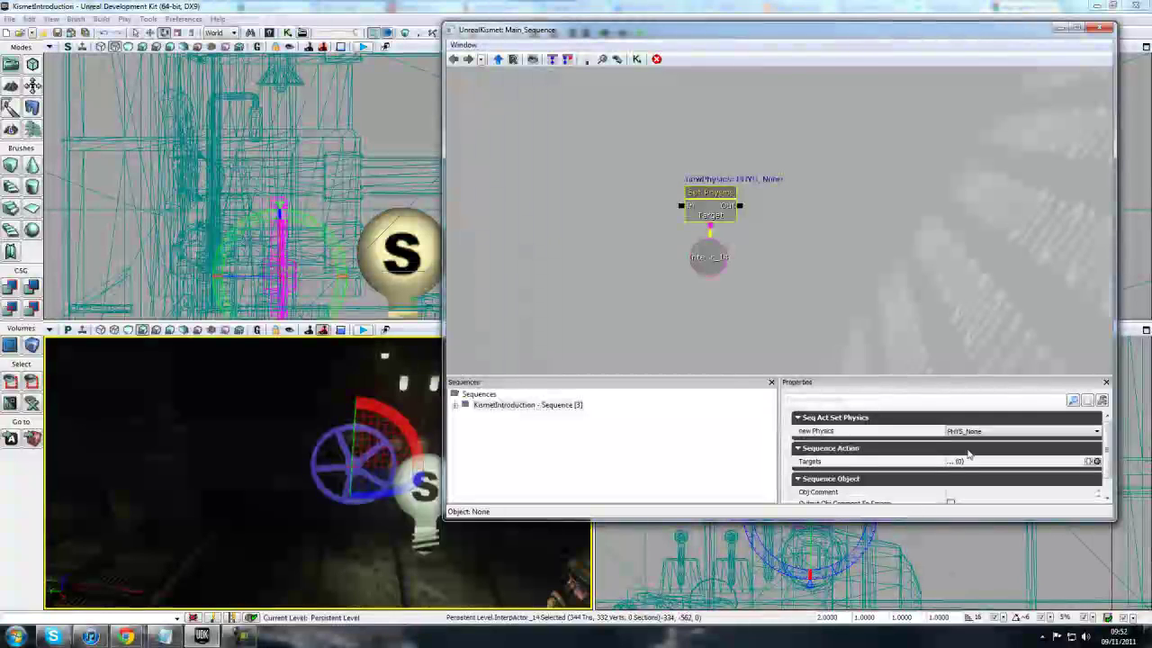
pyautogui.click(980, 432)
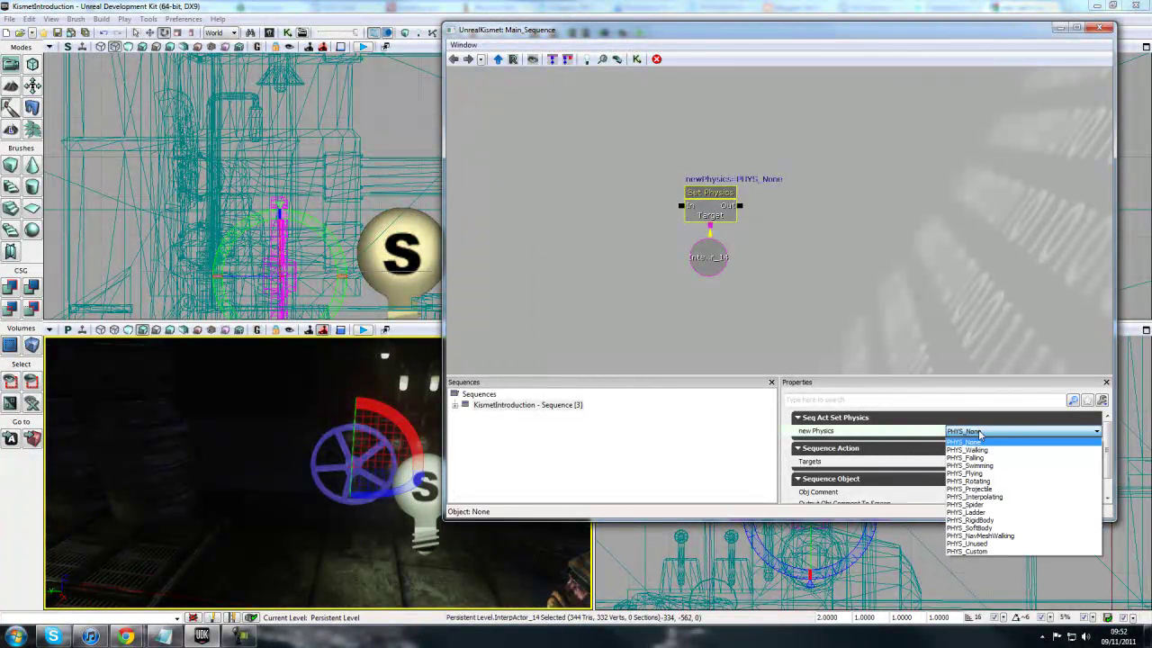
pyautogui.click(968, 481)
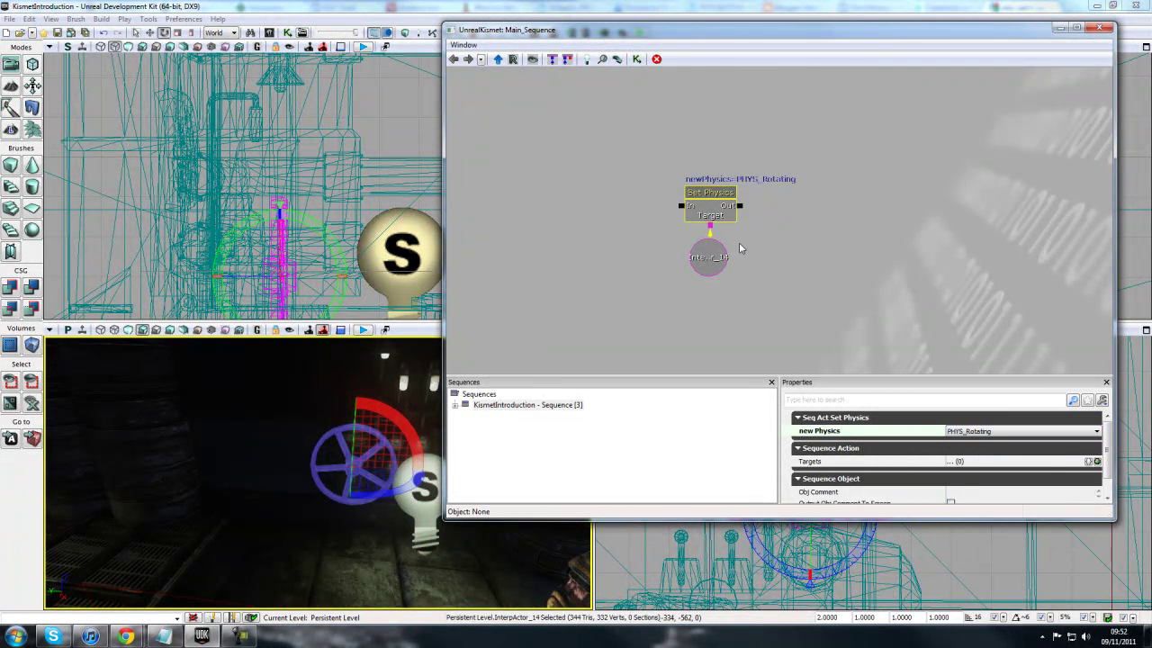
# Step: Close Kismet and add a Trigger actor on the floor in front of the valve wheel
pyautogui.click(803, 275)
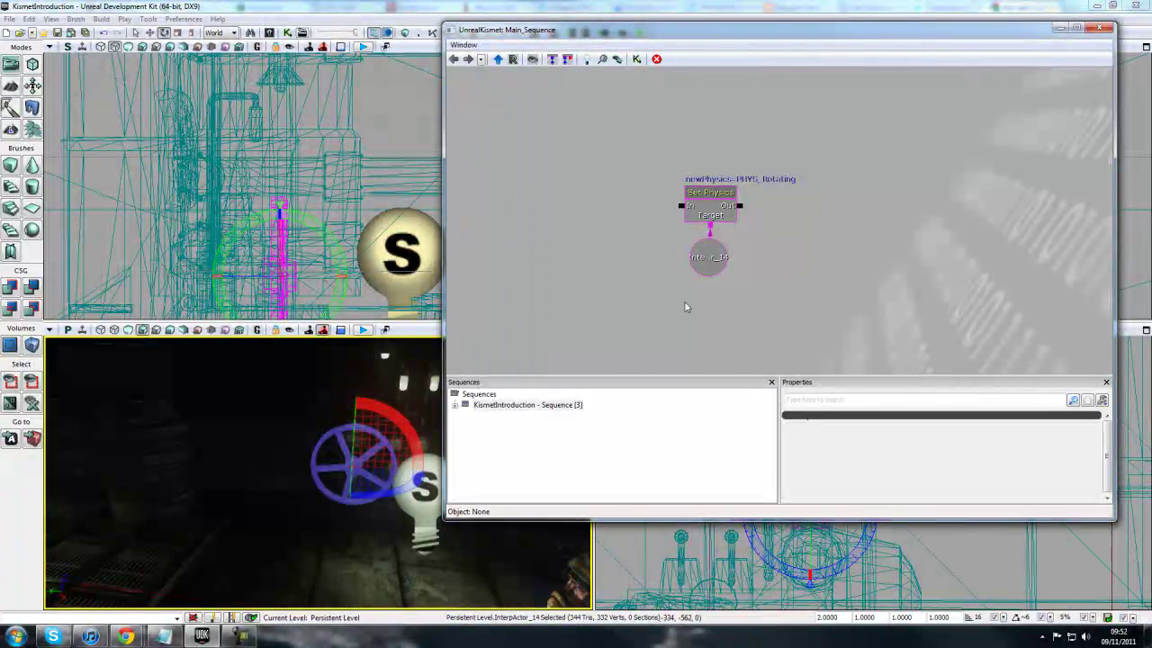
pyautogui.moveTo(396, 449)
pyautogui.mouseDown(button='right')
pyautogui.moveTo(403, 459)
pyautogui.moveTo(467, 427)
pyautogui.moveTo(409, 454)
pyautogui.mouseUp(button='right')
pyautogui.moveTo(141, 509); pyautogui.dragTo(239, 465, button='right')
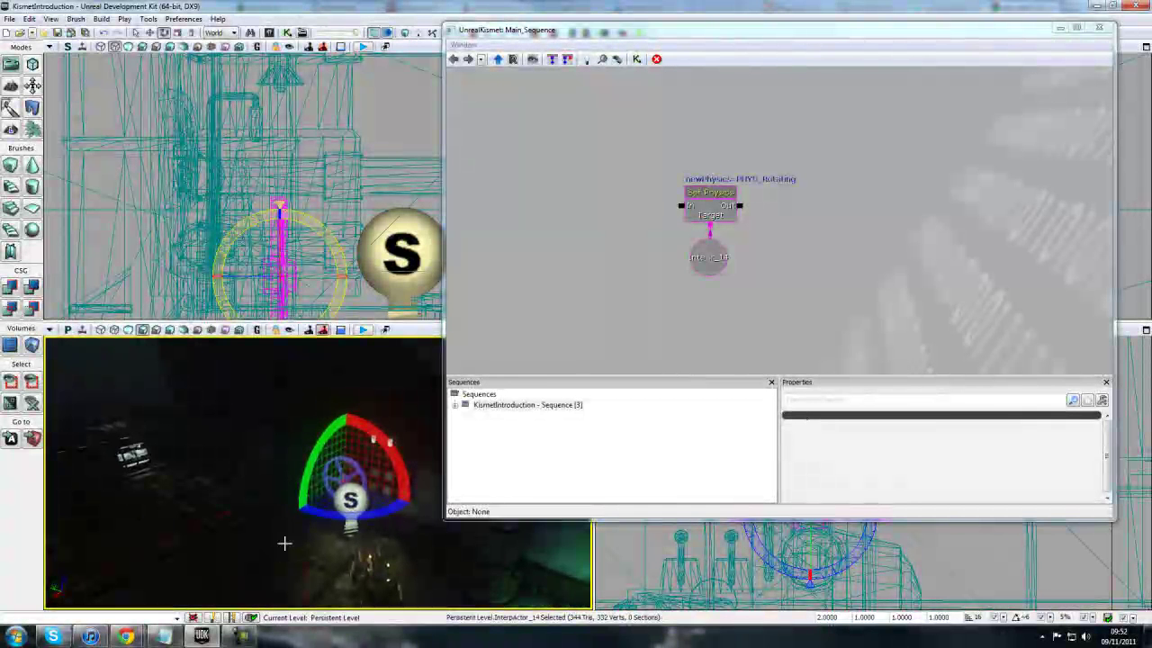
pyautogui.moveTo(363, 555); pyautogui.dragTo(364, 529)
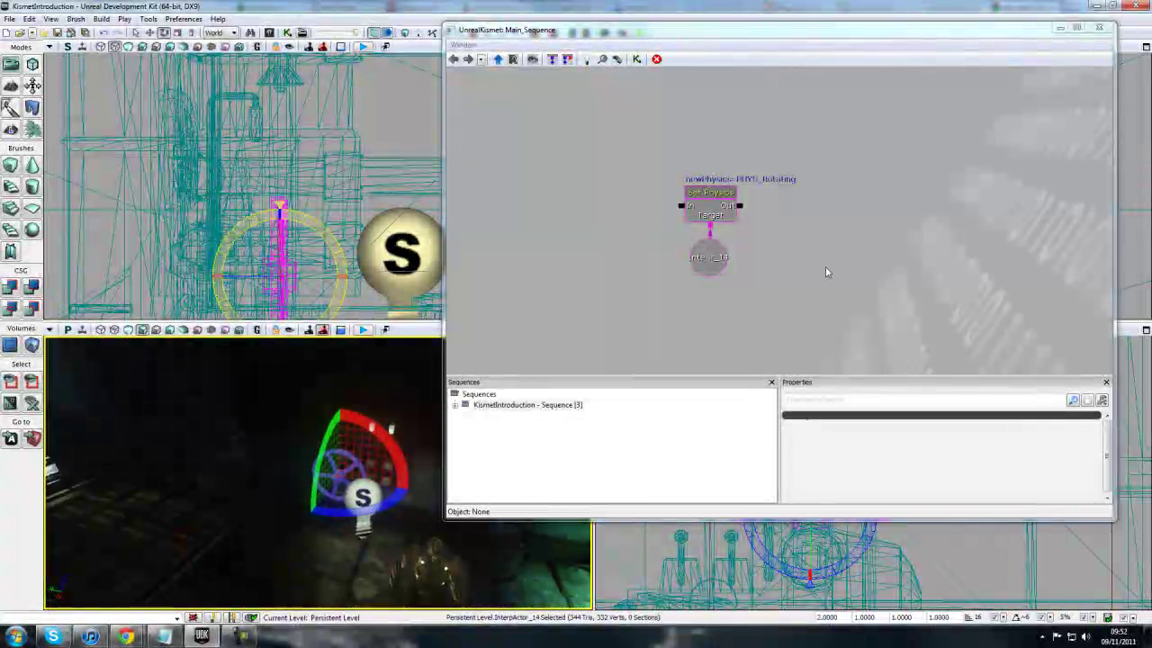
pyautogui.click(1100, 31)
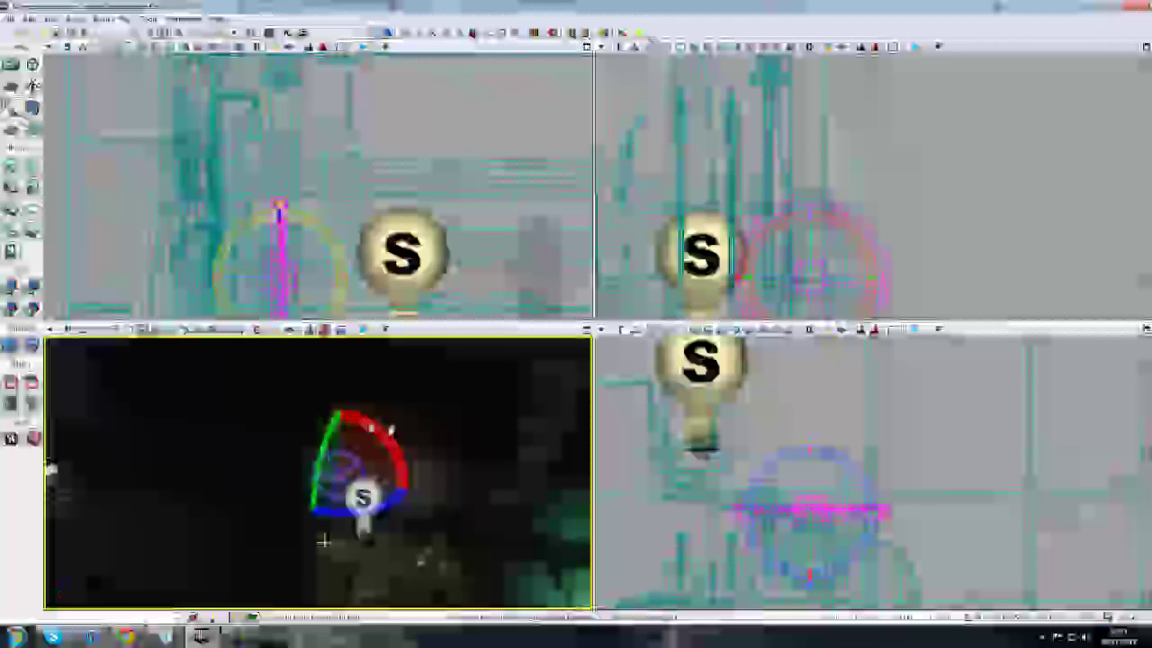
pyautogui.rightClick(323, 535)
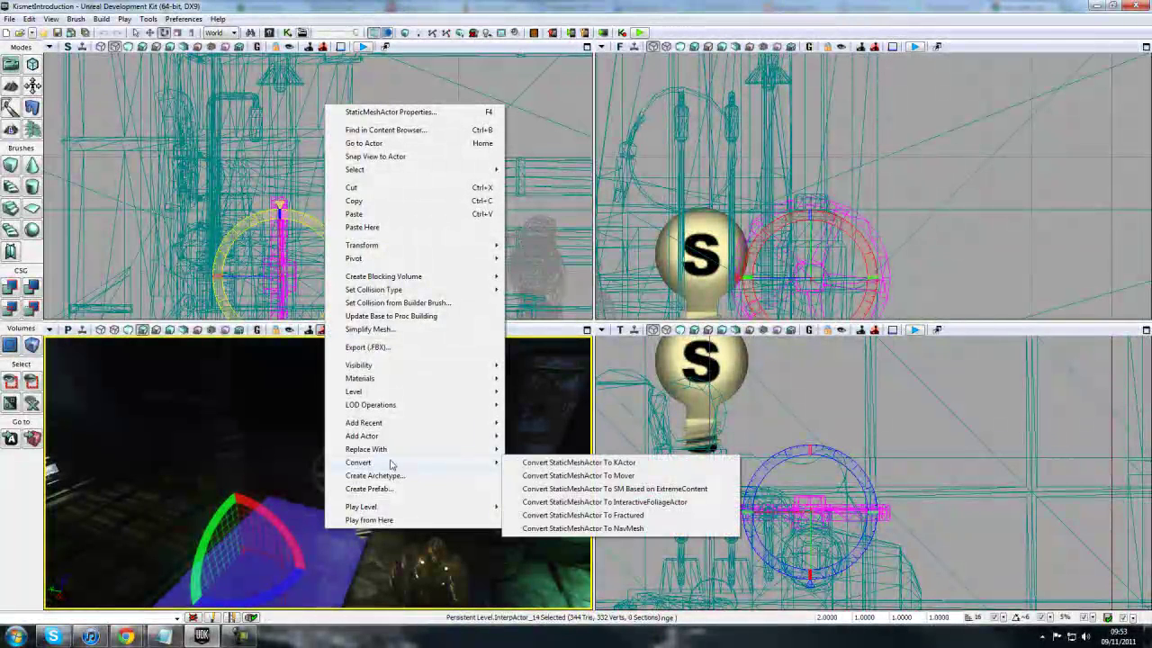
pyautogui.moveTo(411, 439)
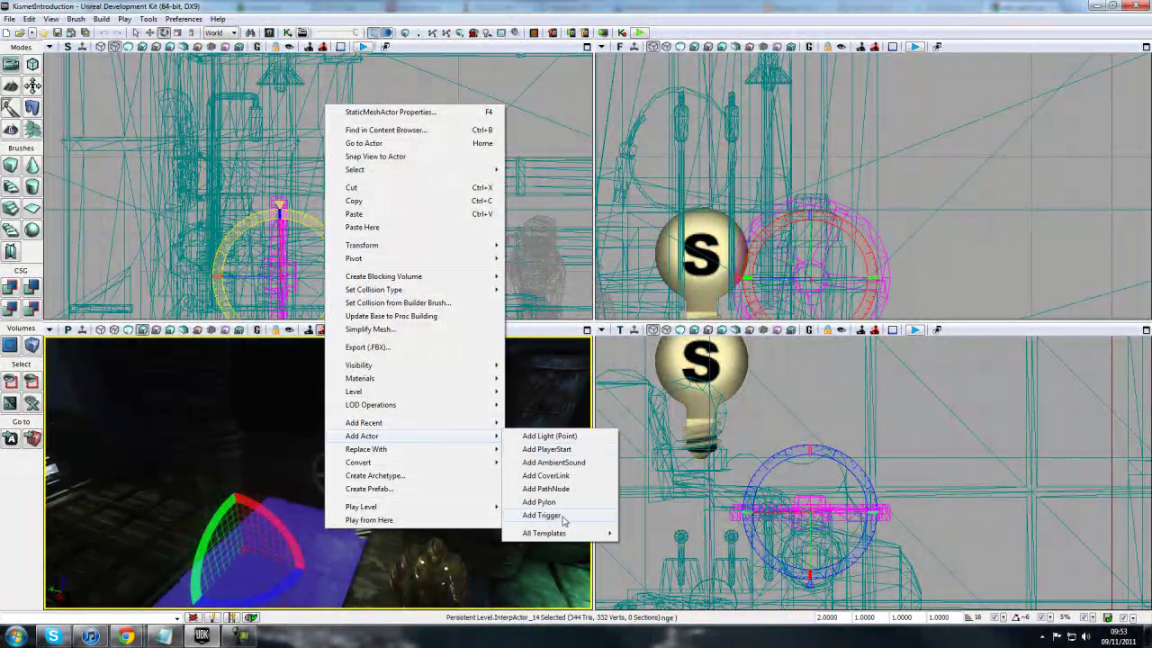
pyautogui.click(551, 517)
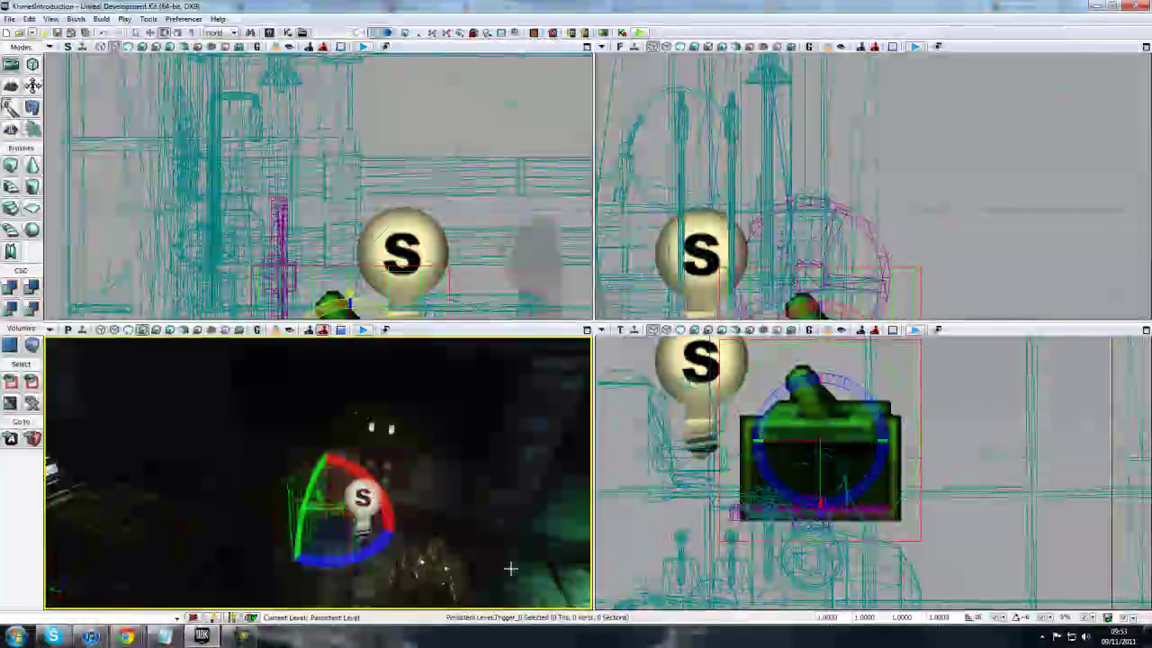
# Step: Set the new trigger's draw scale to 0.5
pyautogui.moveTo(536, 543); pyautogui.dragTo(537, 576, button='right')
pyautogui.moveTo(536, 542); pyautogui.dragTo(531, 504)
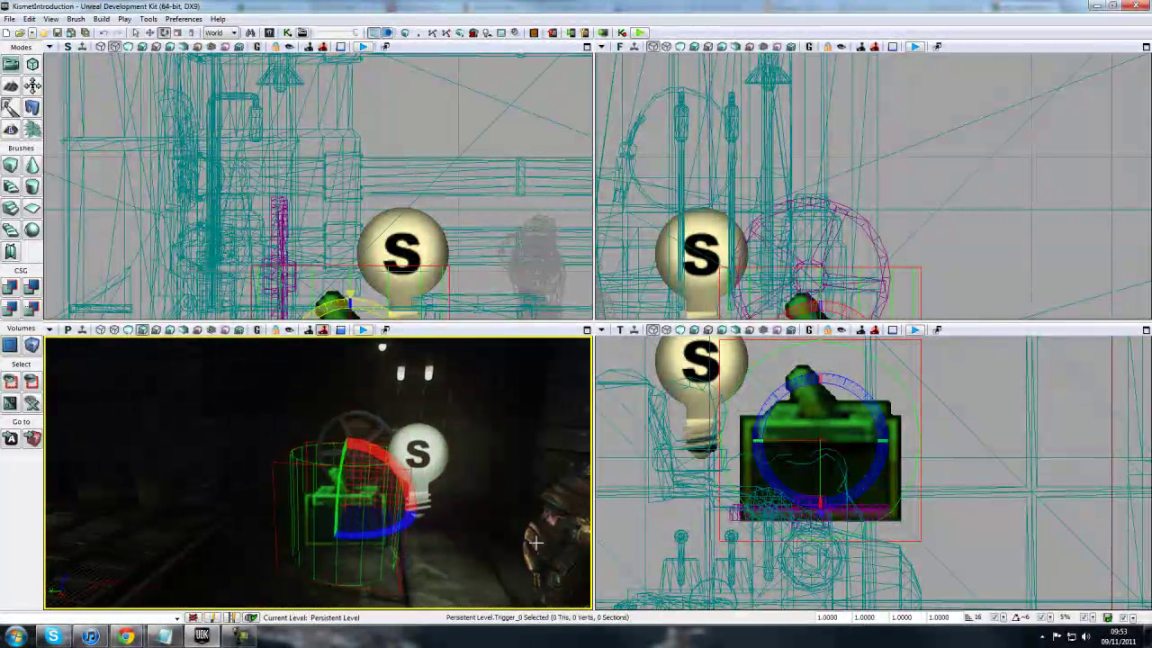
pyautogui.click(818, 617)
pyautogui.write('0.5')
pyautogui.press('Return')
# Step: Raise the trigger to the valve wheel's height and move it back onto the wheel
pyautogui.moveTo(473, 549); pyautogui.dragTo(480, 535)
pyautogui.press('space')
pyautogui.moveTo(437, 487); pyautogui.dragTo(433, 355)
pyautogui.press('space')
pyautogui.scroll(-2, 959, 283)
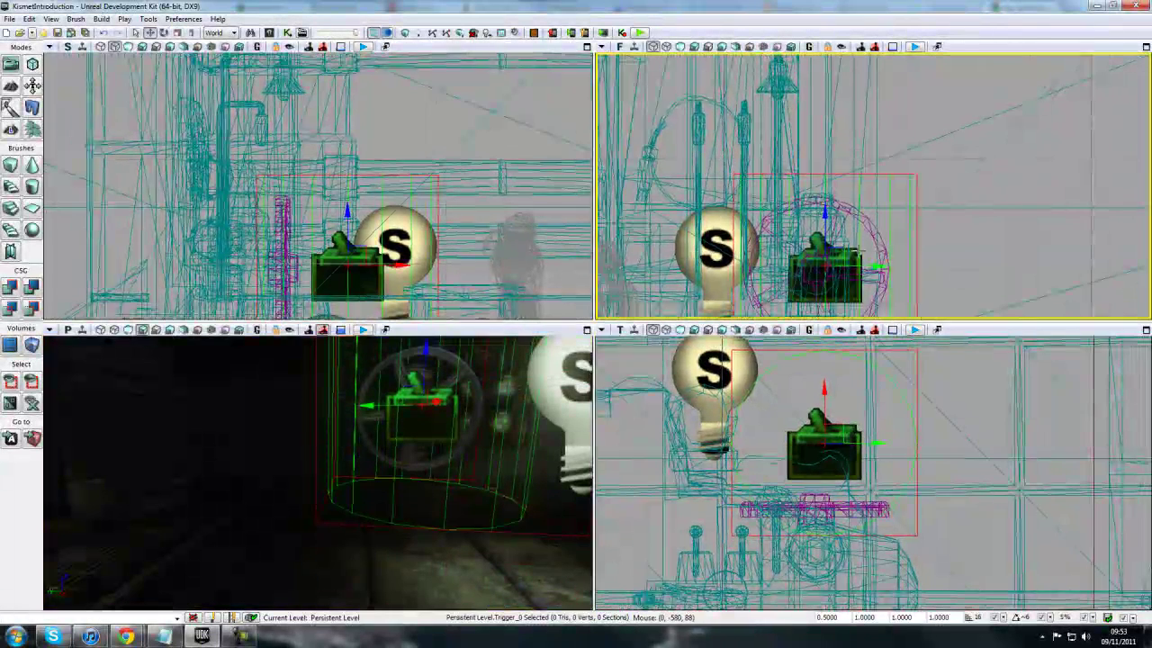
pyautogui.moveTo(812, 385); pyautogui.dragTo(812, 423)
pyautogui.moveTo(350, 586); pyautogui.dragTo(350, 540, button='right')
pyautogui.moveTo(350, 540); pyautogui.dragTo(402, 545)
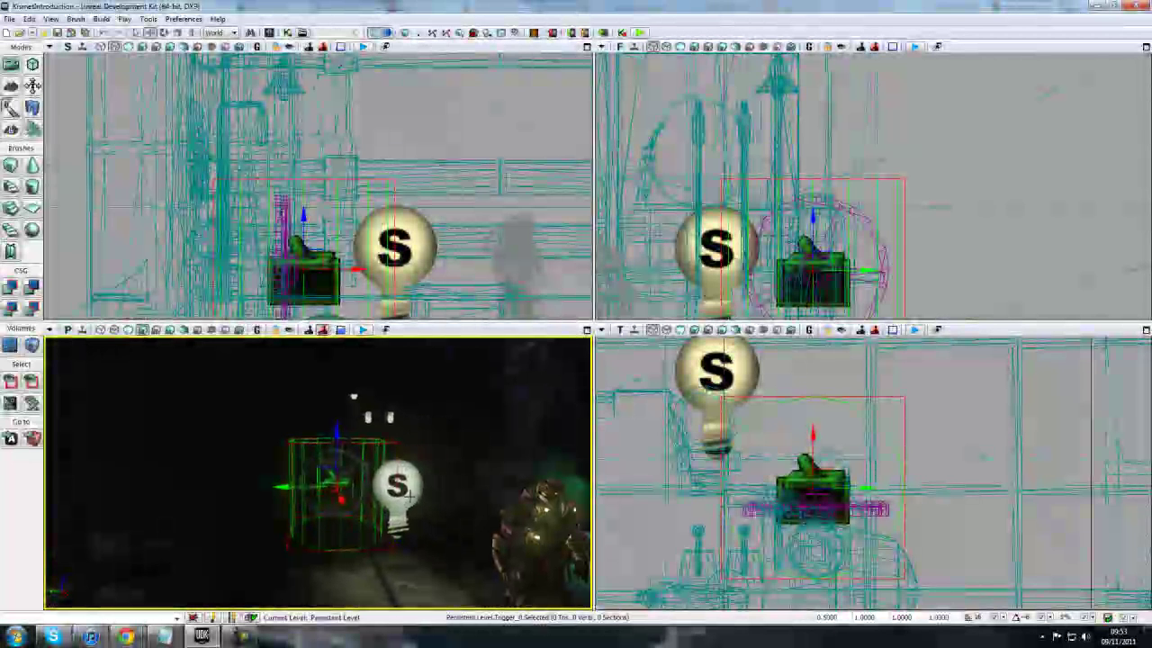
# Step: Try a collision height of 120 on the trigger, restore it to 40, and close the trigger's properties
pyautogui.press('F4')
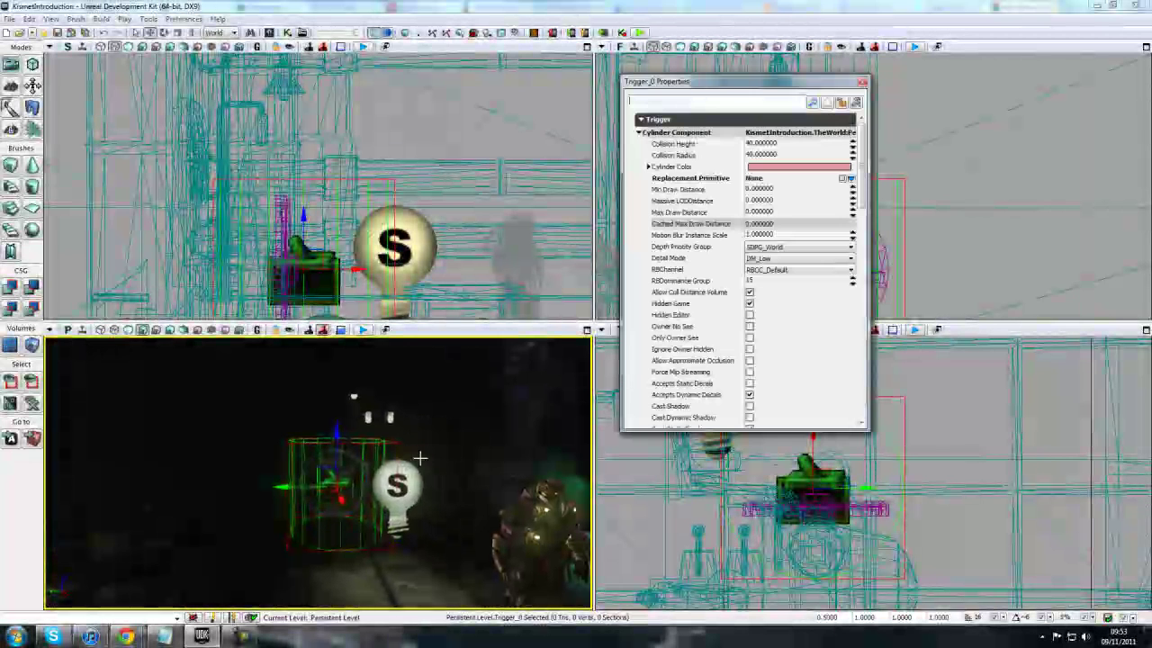
pyautogui.click(659, 120)
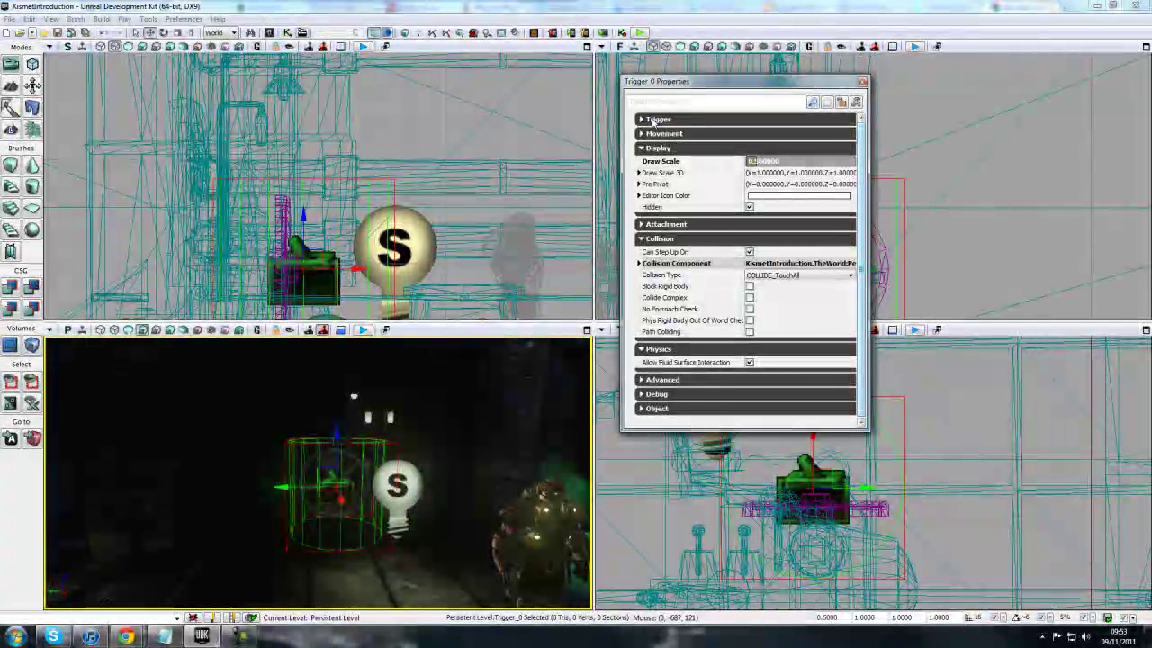
pyautogui.click(654, 119)
pyautogui.click(763, 145)
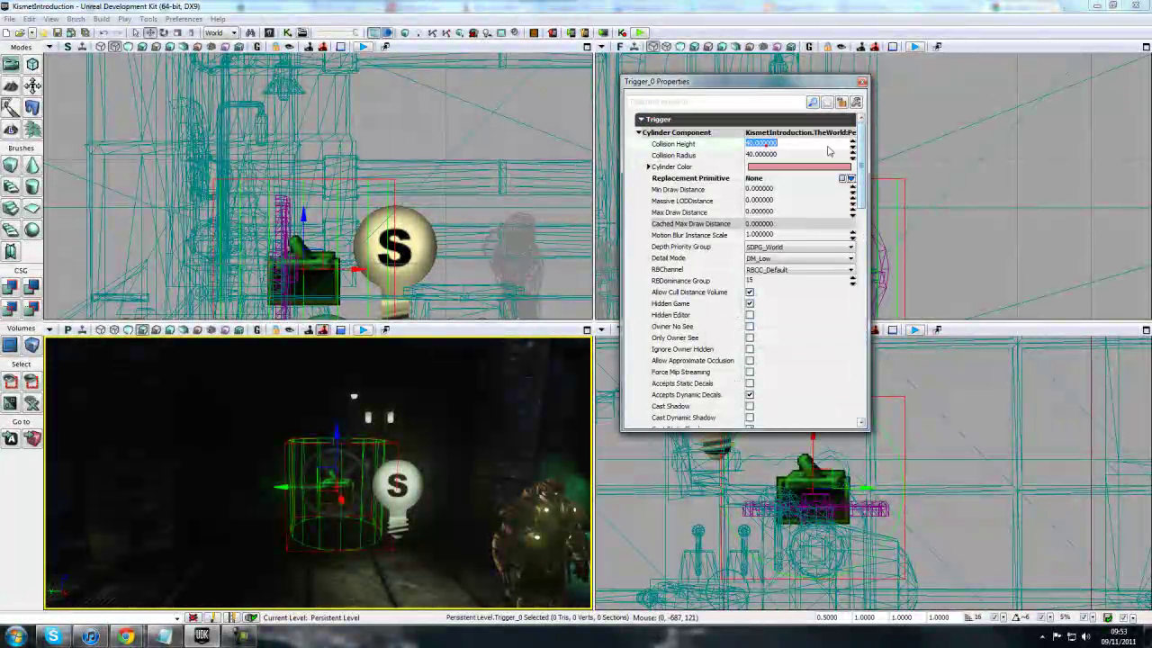
pyautogui.write('120')
pyautogui.press('Return')
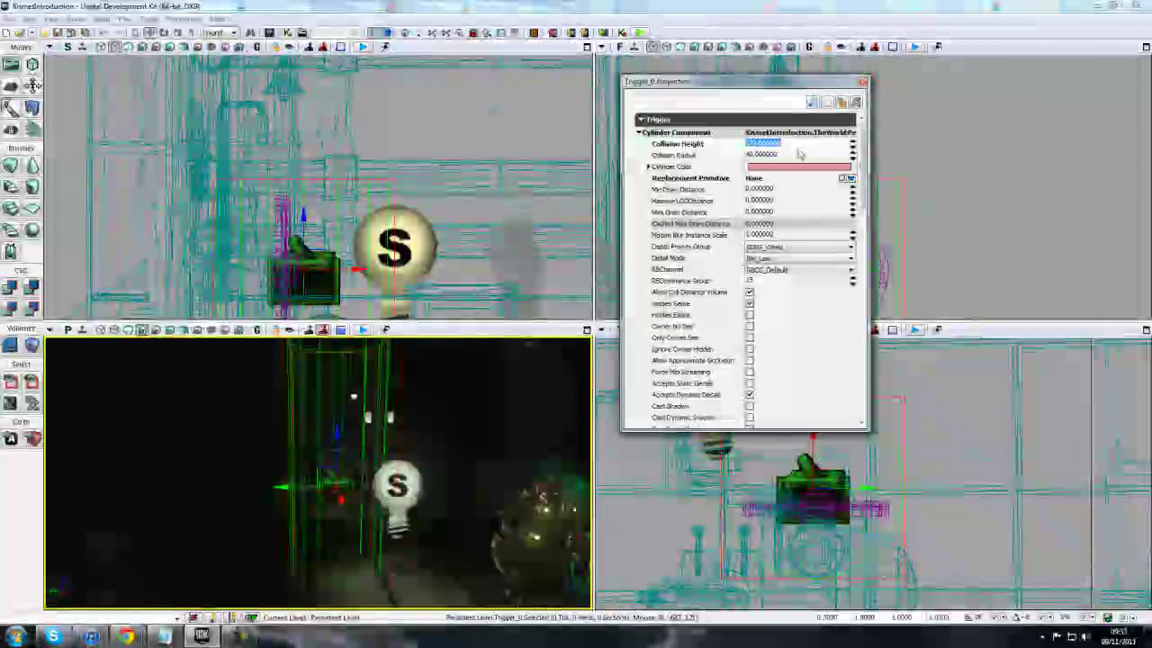
pyautogui.write('4')
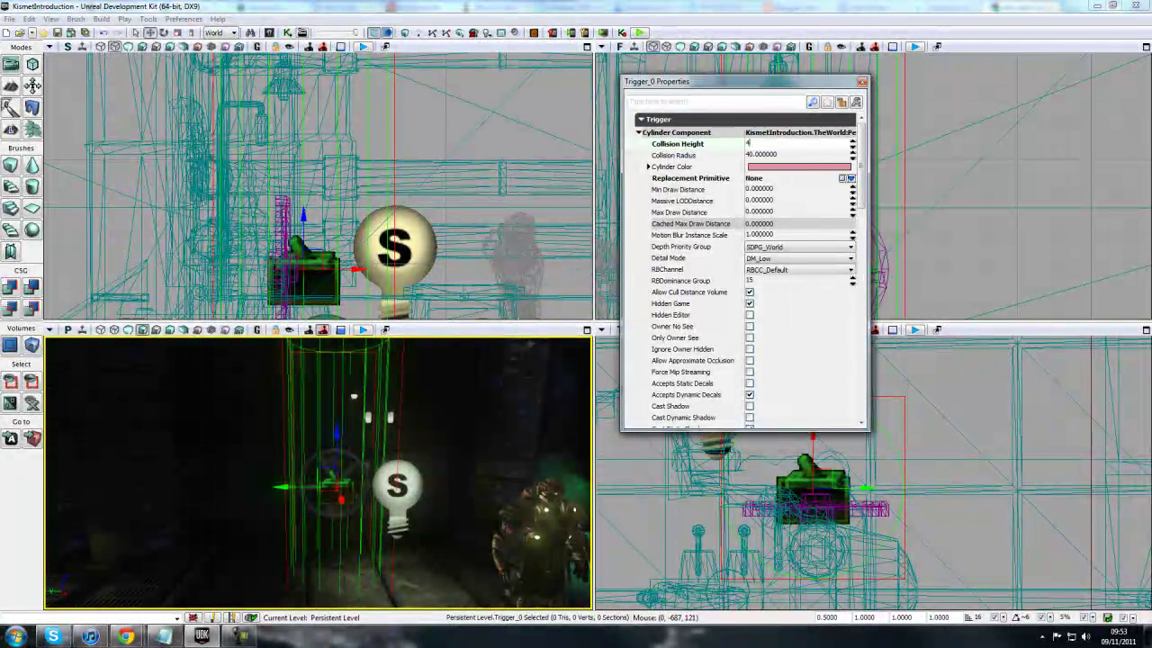
pyautogui.write('0')
pyautogui.press('Return')
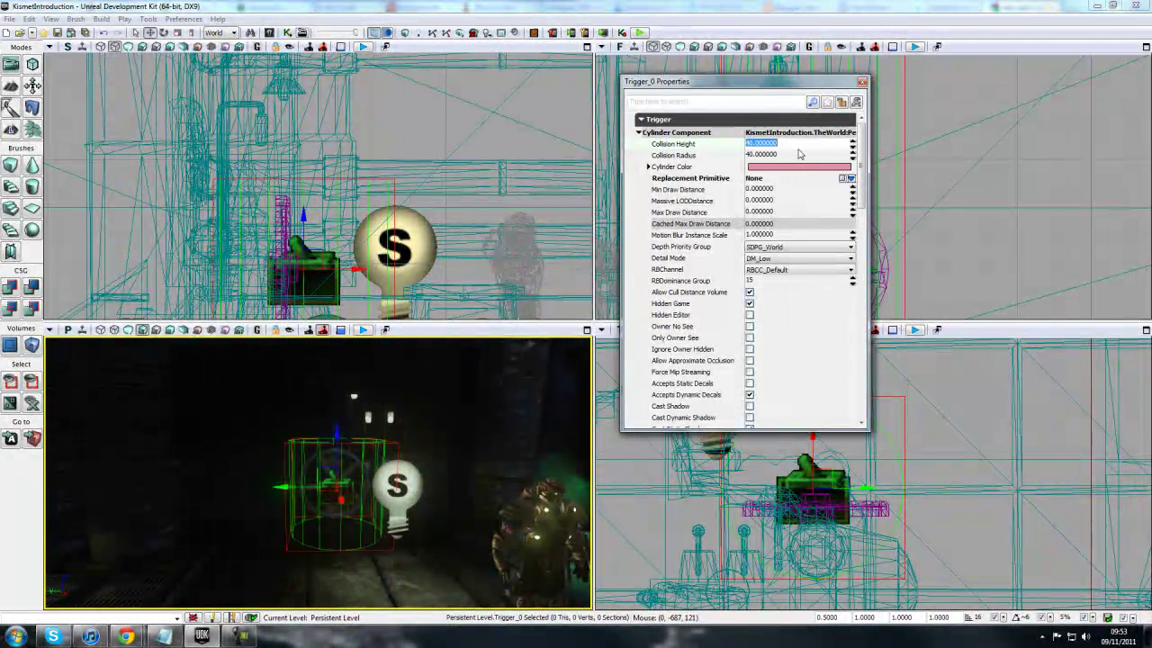
pyautogui.click(862, 82)
# Step: Add a Touch event for the reselected trigger in Kismet and connect its Touched output to the Set Physics action's In
pyautogui.click(926, 113)
pyautogui.click(340, 491)
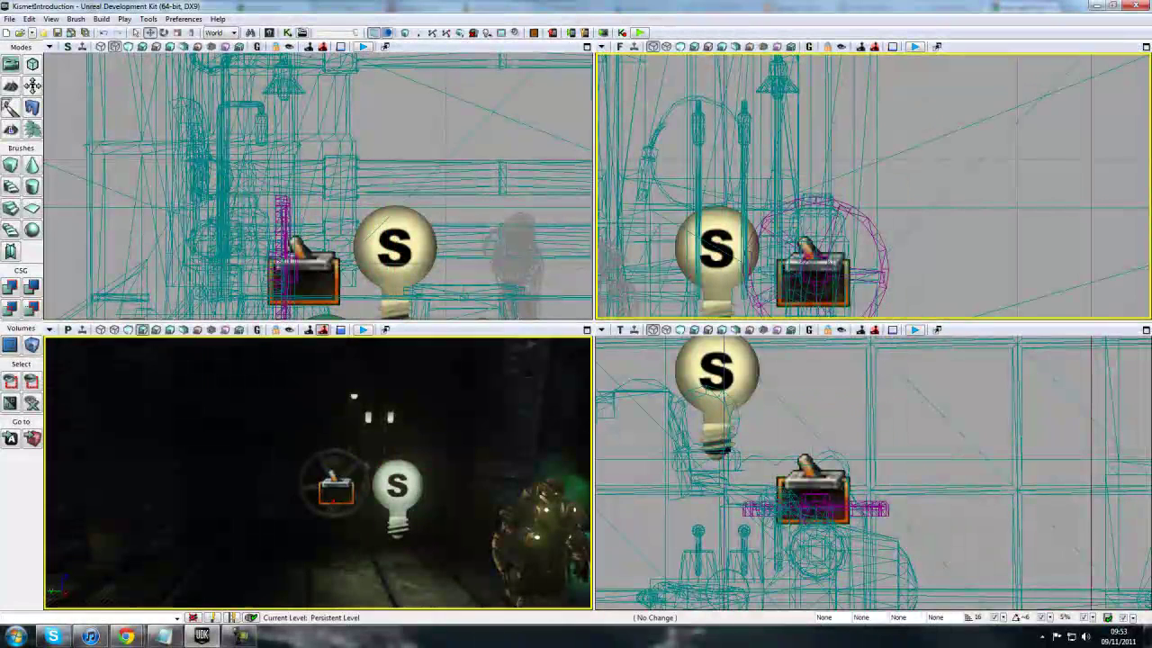
pyautogui.click(288, 32)
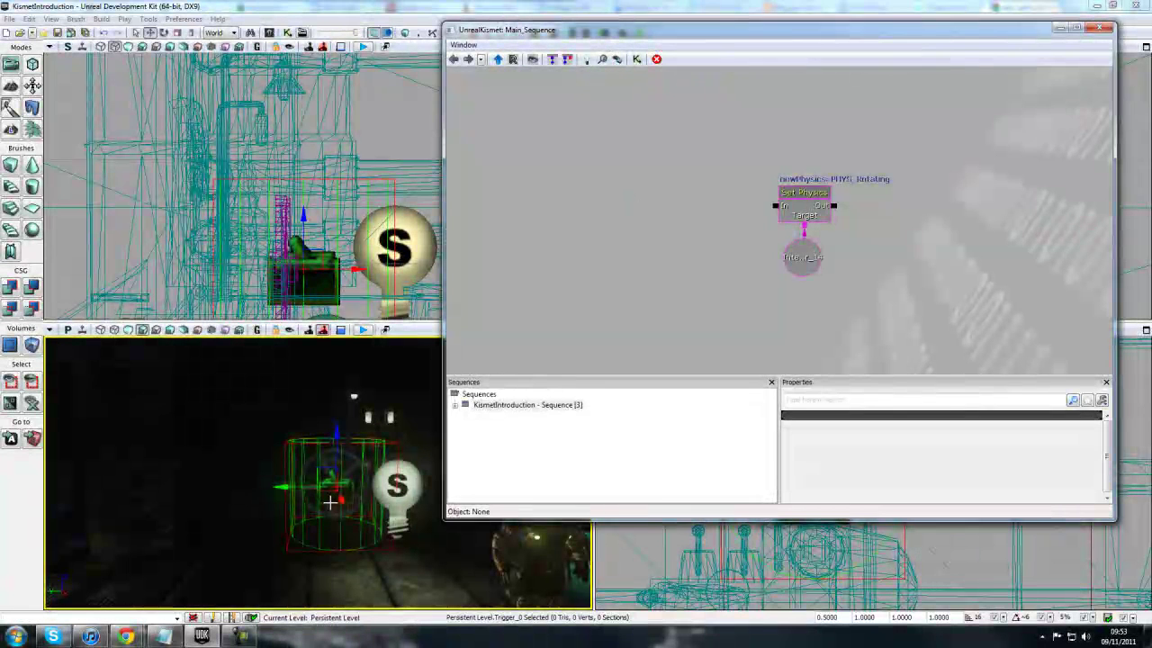
pyautogui.rightClick(624, 181)
pyautogui.moveTo(693, 290)
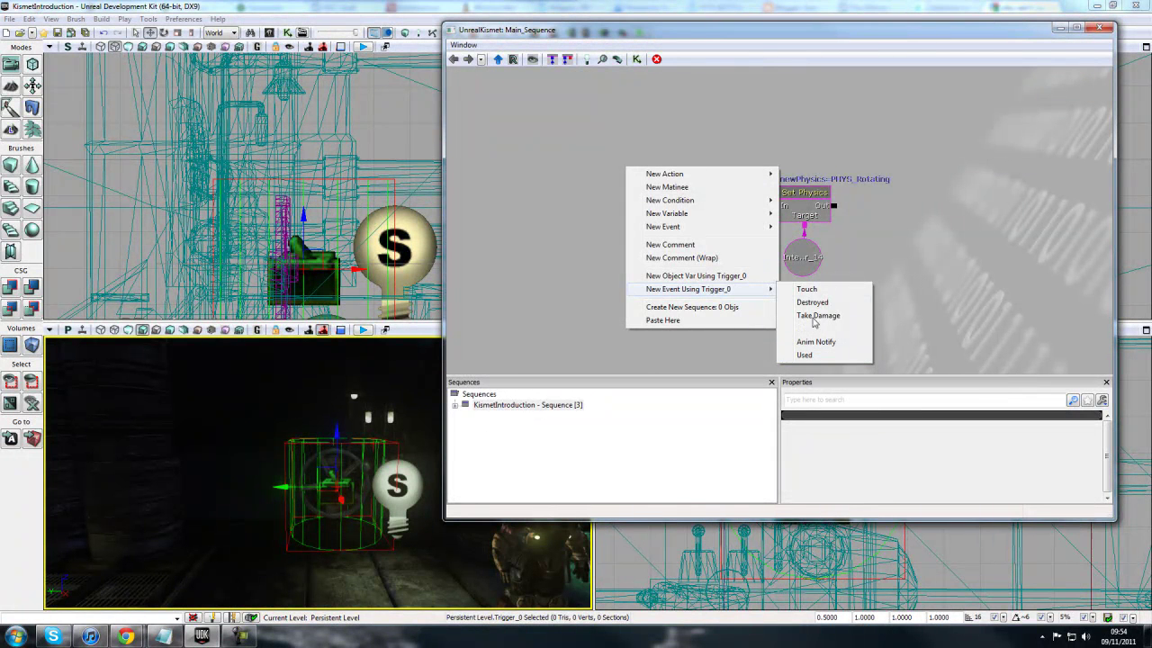
pyautogui.click(806, 289)
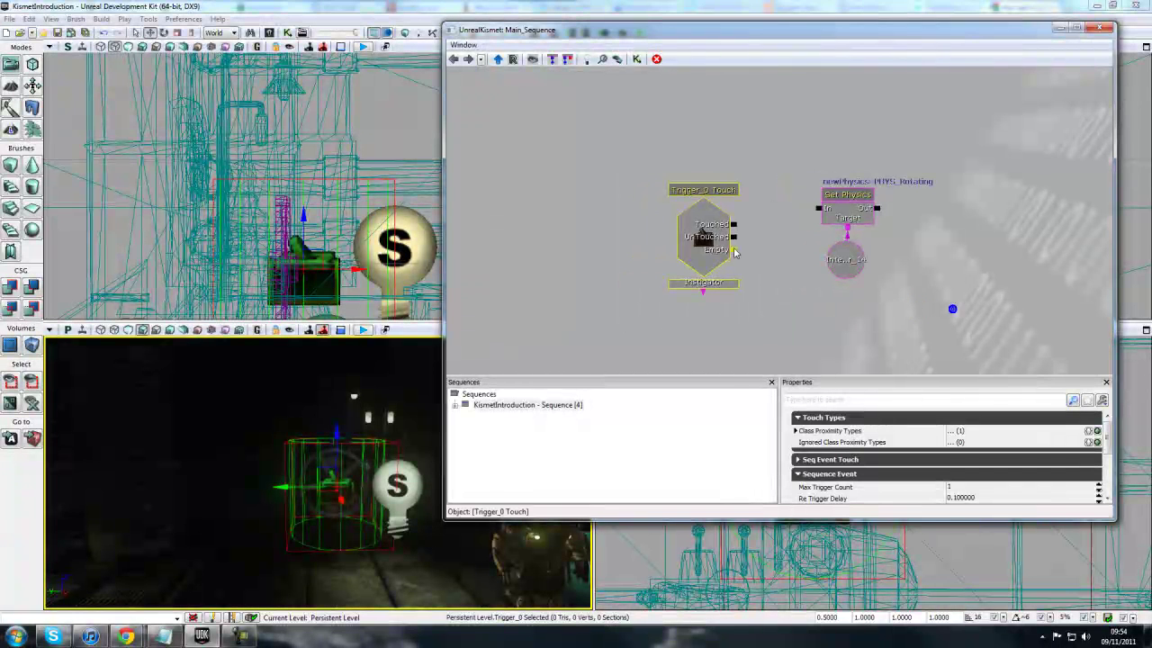
pyautogui.moveTo(735, 225); pyautogui.dragTo(818, 209)
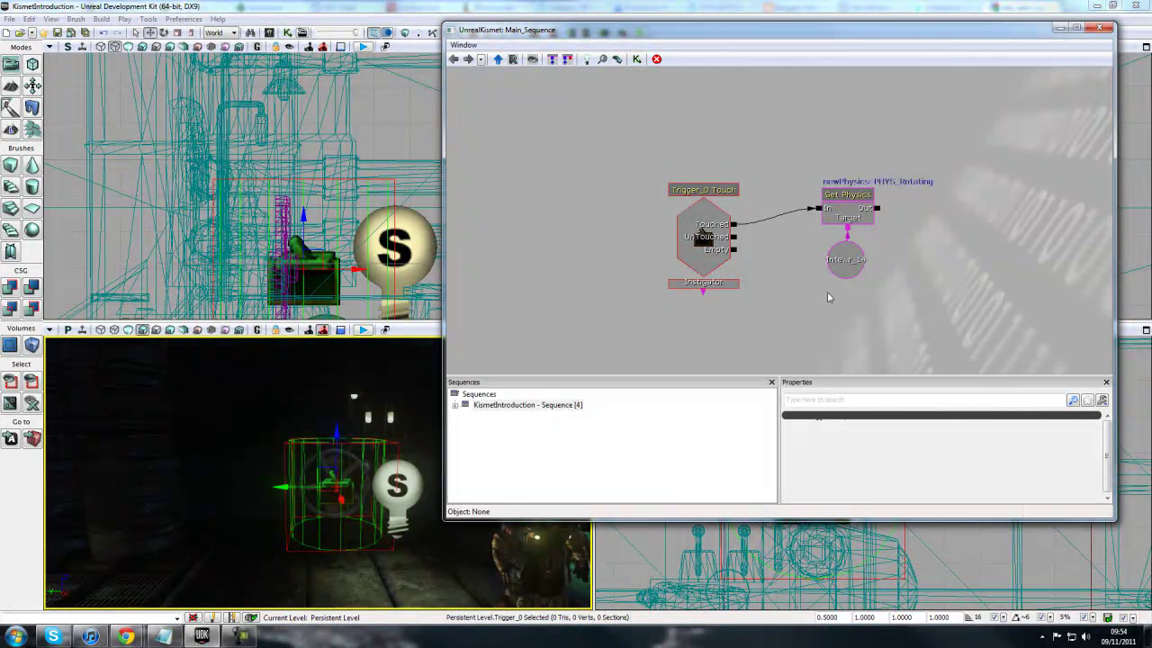
# Step: Review the trigger Touch event's properties, particularly the Max Trigger Count under Sequence Event
pyautogui.click(713, 249)
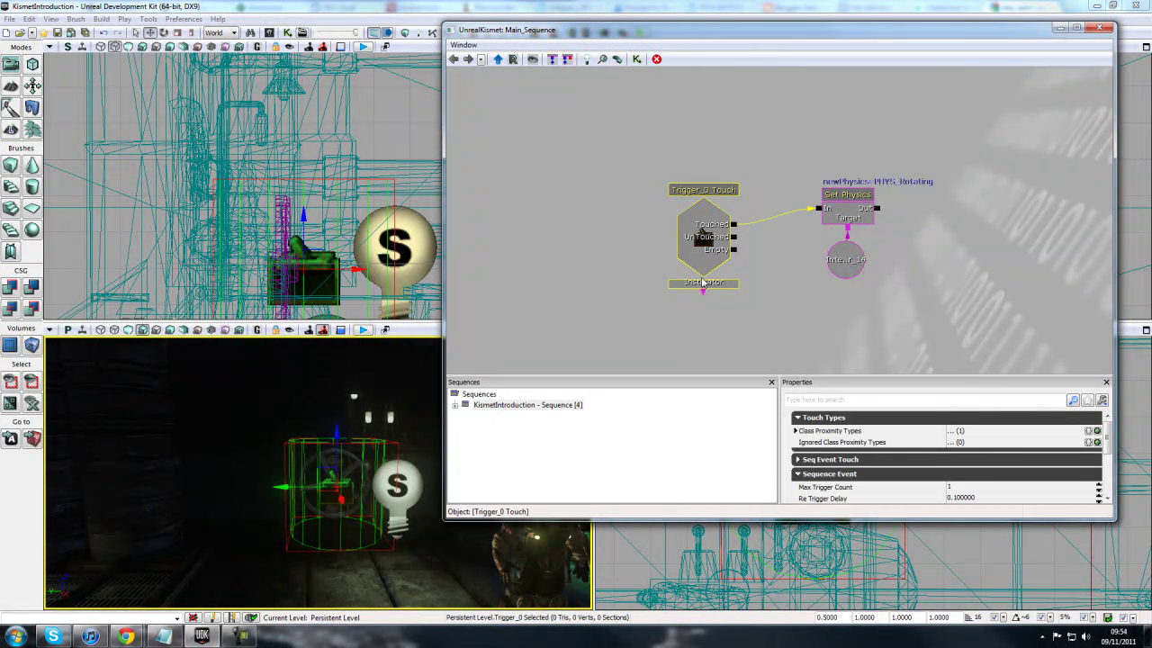
pyautogui.moveTo(835, 376); pyautogui.dragTo(838, 337)
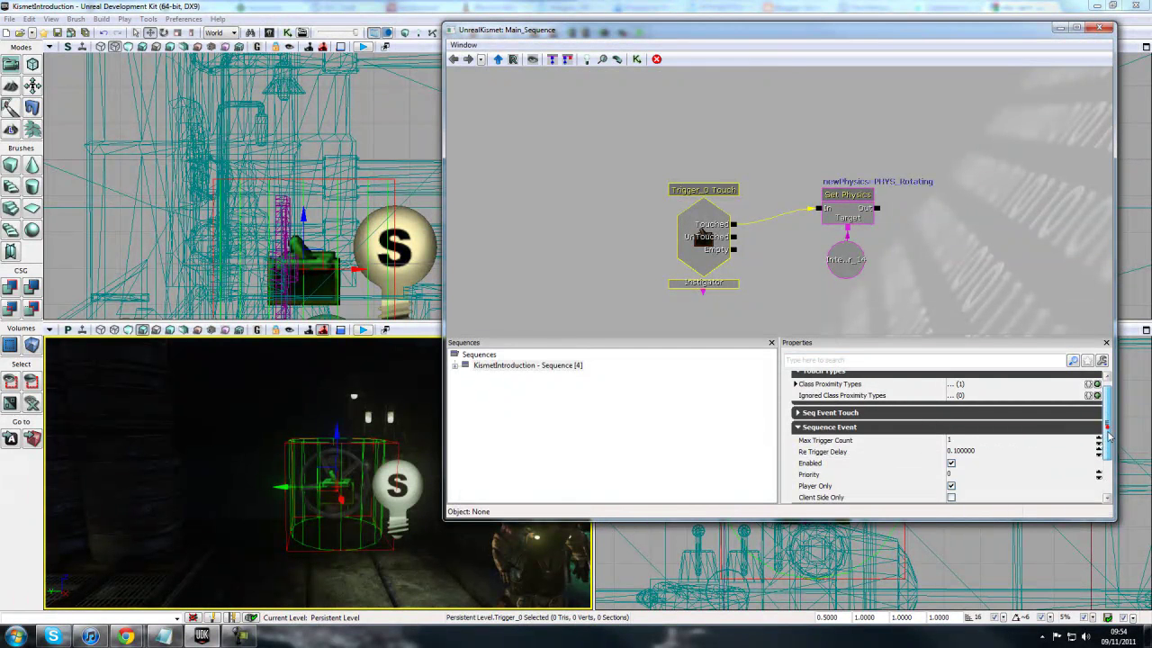
pyautogui.click(807, 420)
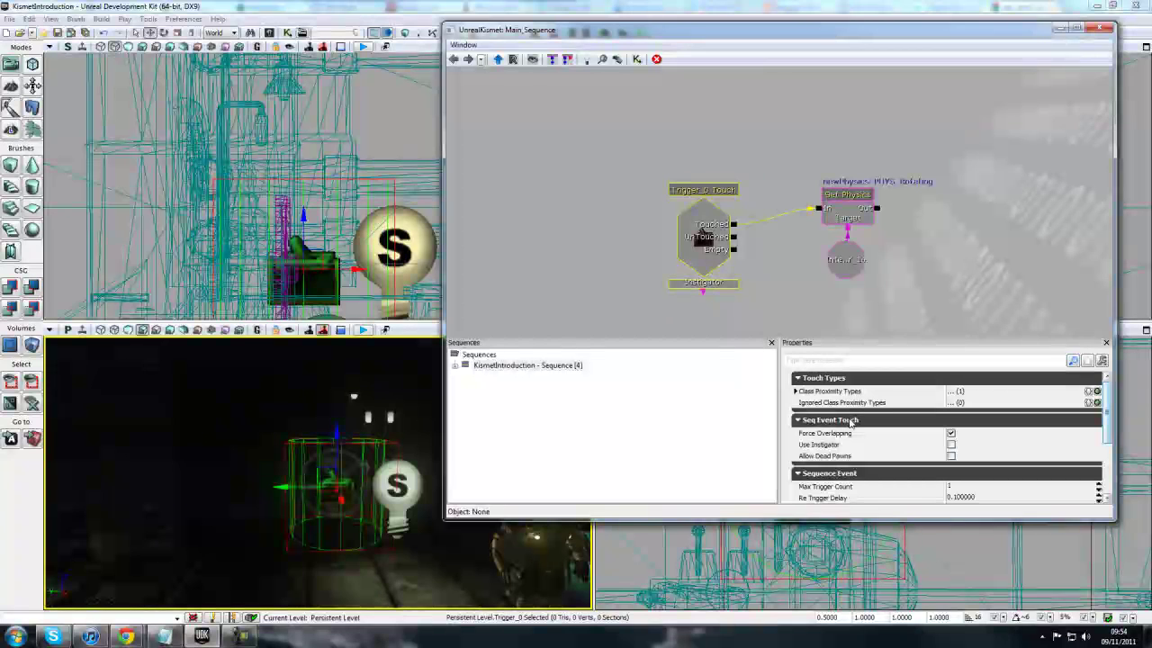
pyautogui.click(816, 379)
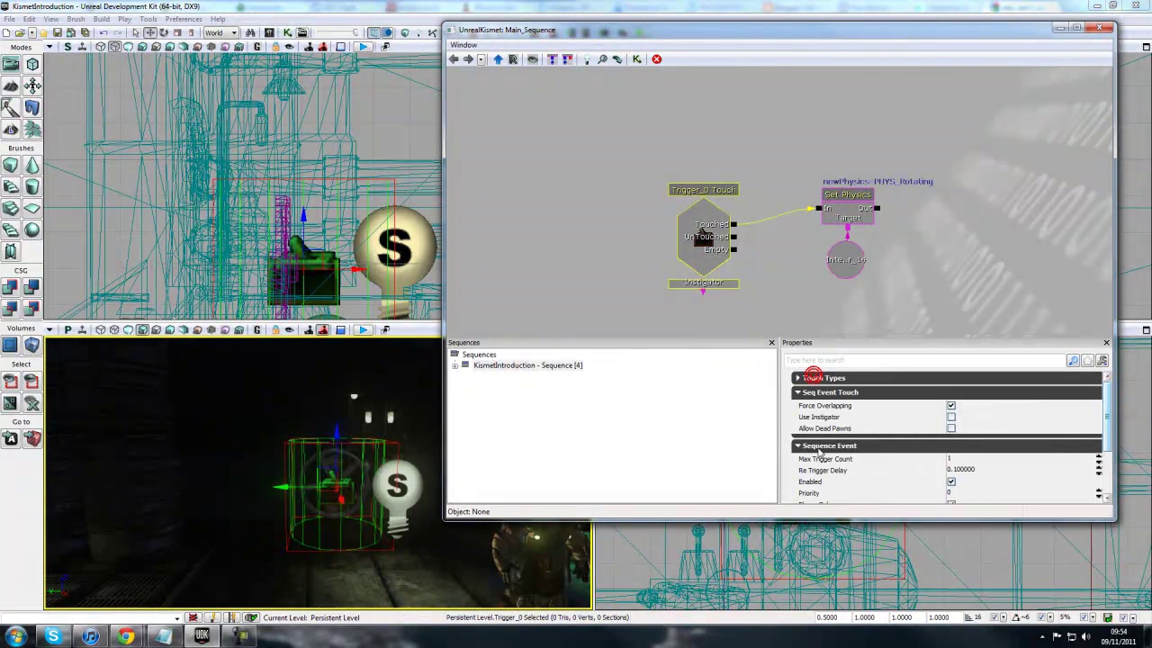
pyautogui.click(815, 392)
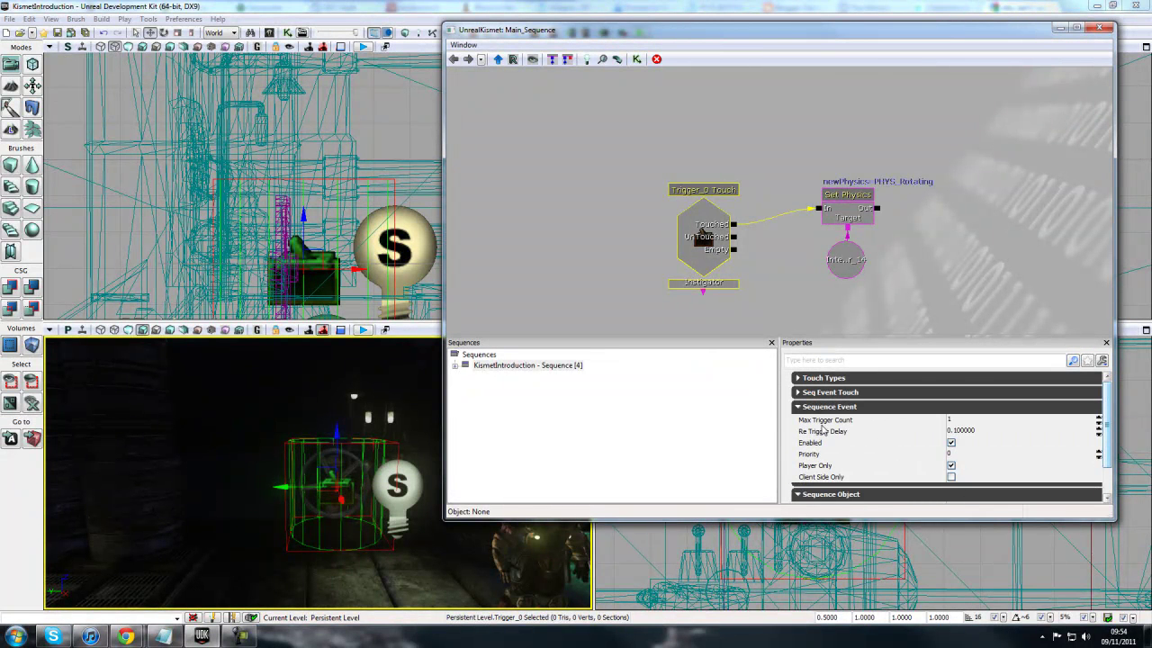
pyautogui.click(952, 421)
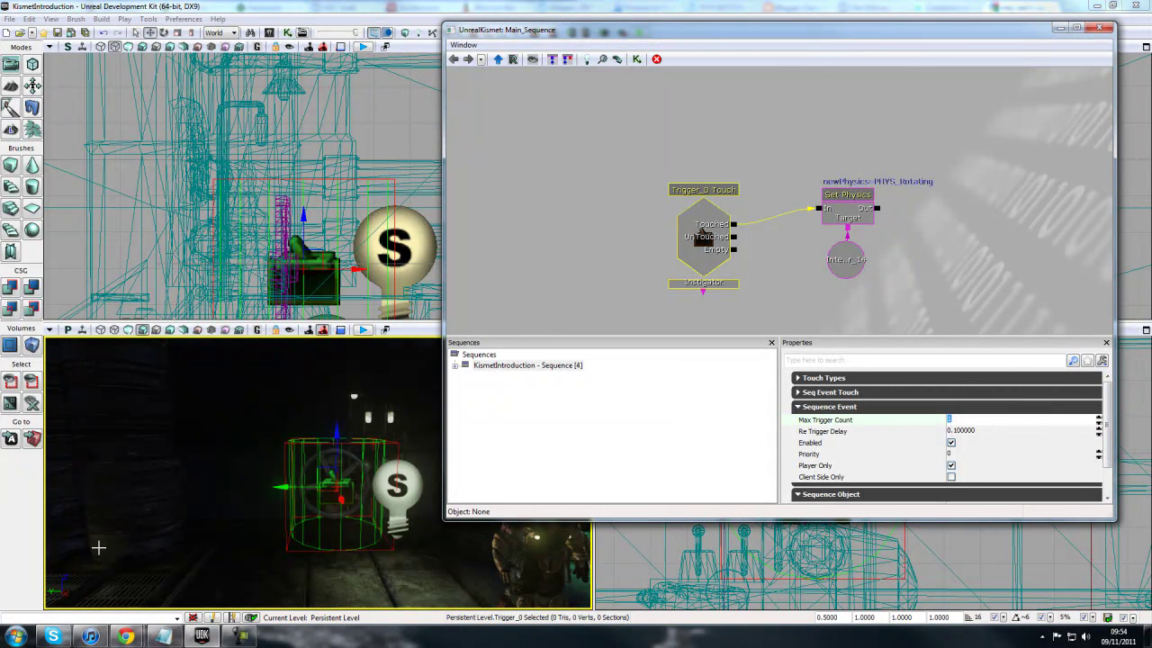
pyautogui.click(887, 302)
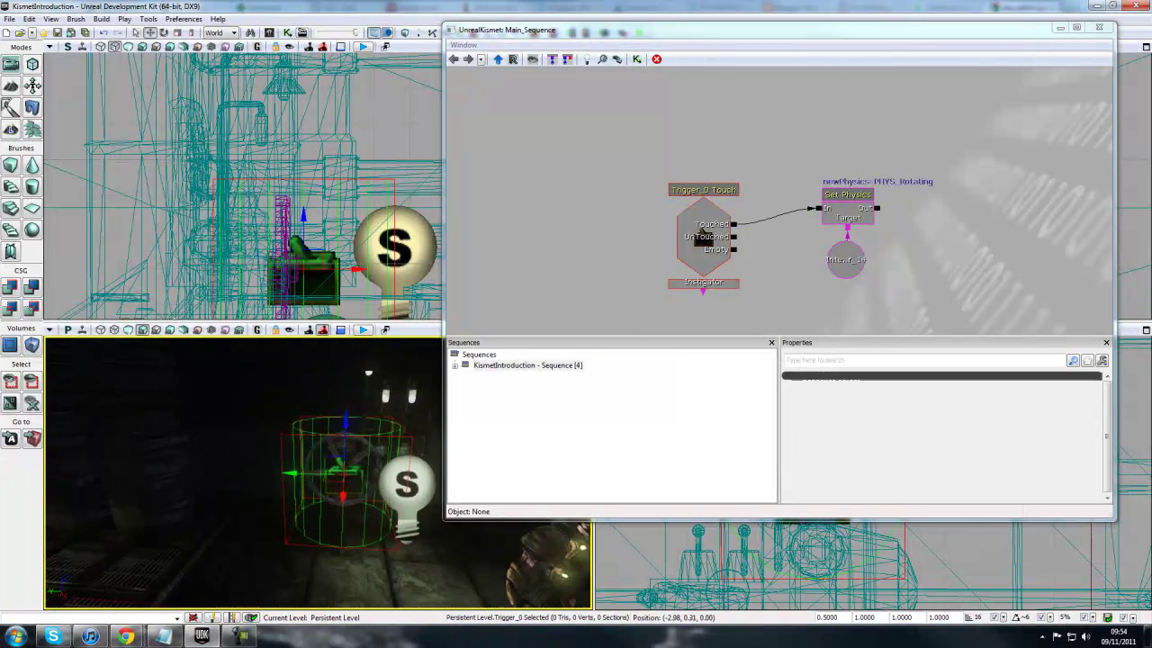
# Step: Close Kismet and set the trigger's Collision Height and Collision Radius to 200 in its properties
pyautogui.moveTo(368, 556); pyautogui.dragTo(367, 551)
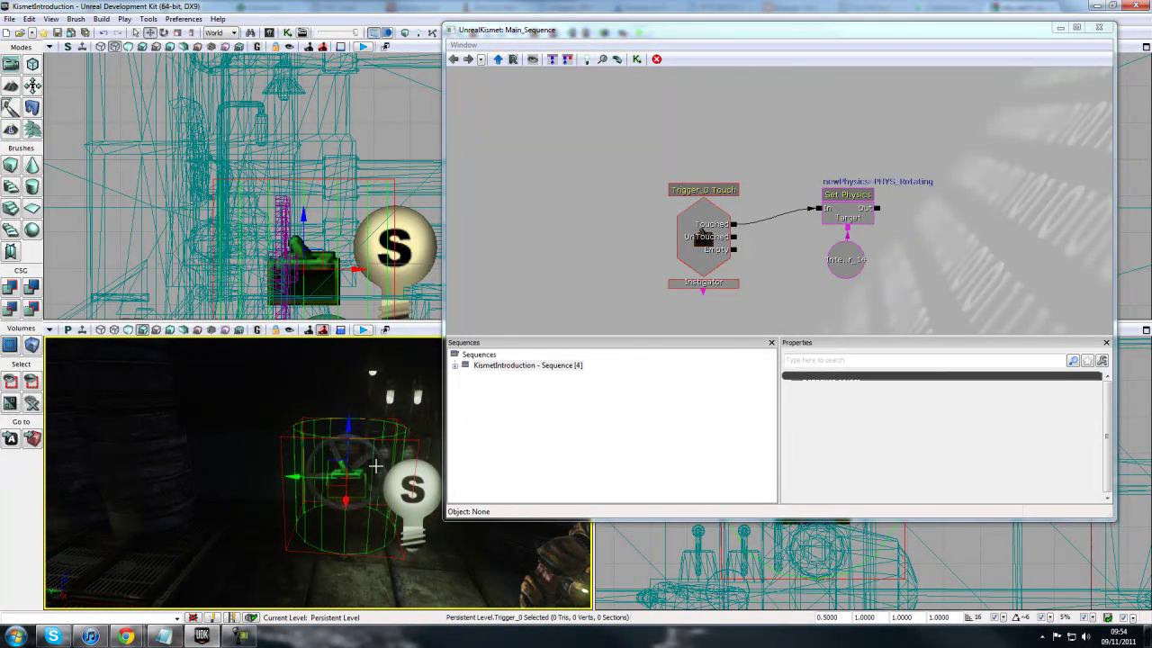
pyautogui.click(1098, 28)
pyautogui.moveTo(396, 454); pyautogui.dragTo(401, 447, button='right')
pyautogui.press('F4')
pyautogui.click(762, 144)
pyautogui.press('Tab')
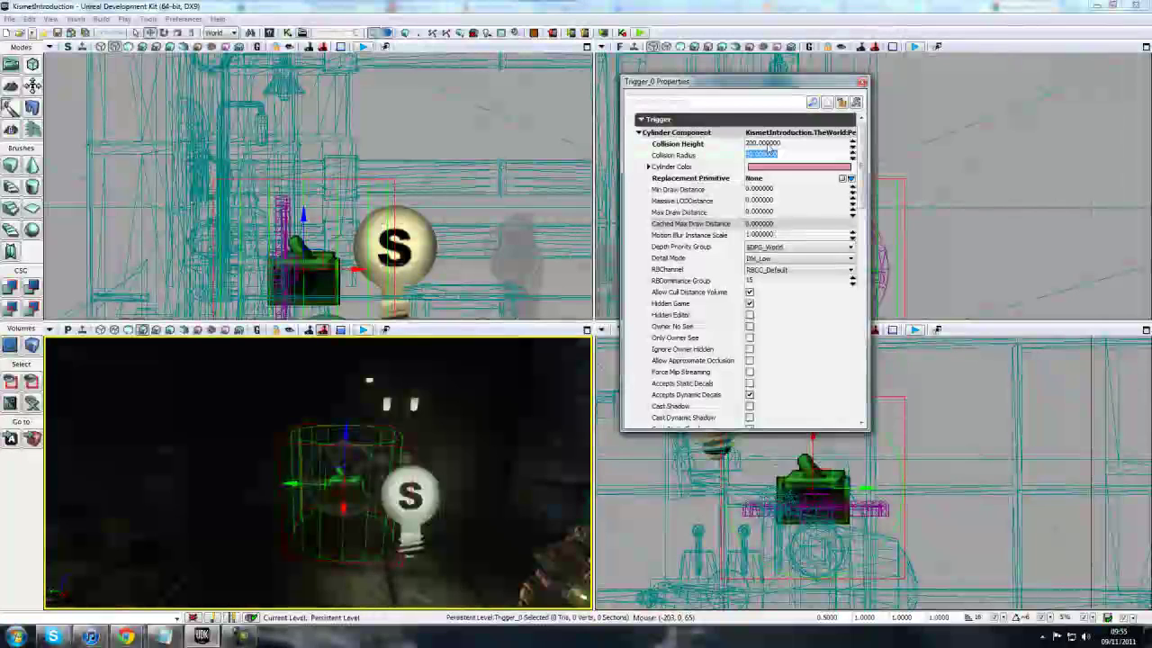
pyautogui.press('Return')
pyautogui.moveTo(203, 499); pyautogui.dragTo(129, 580, button='right')
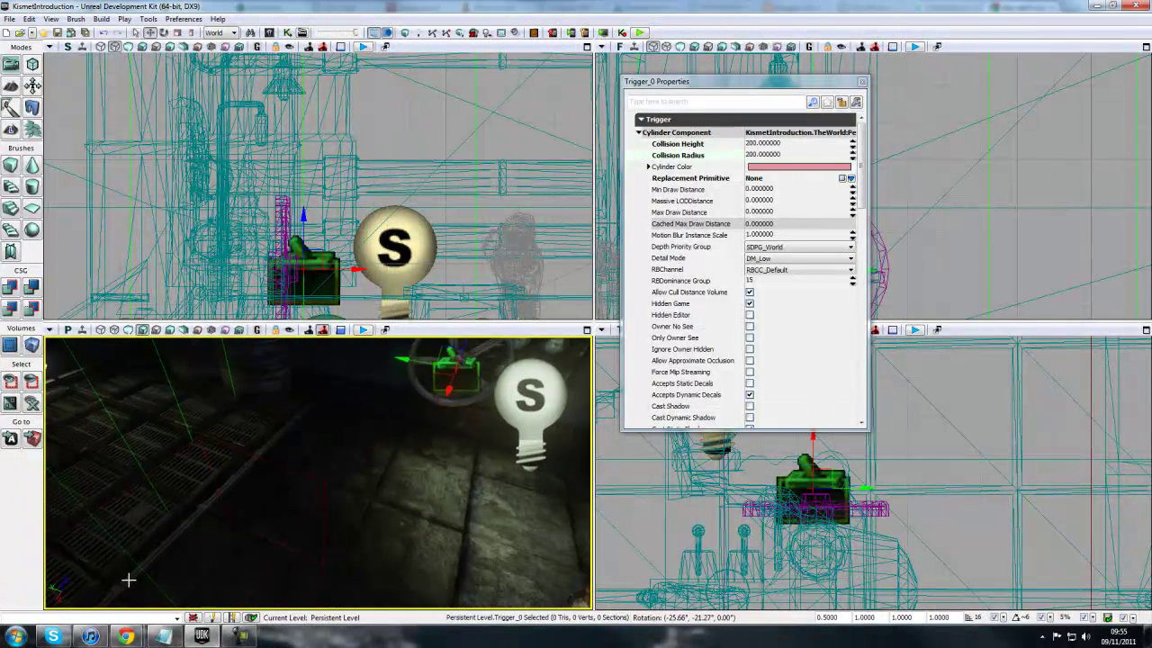
pyautogui.click(863, 81)
# Step: Start a play test from the floor in front of the valve wheel
pyautogui.click(524, 124)
pyautogui.moveTo(324, 475); pyautogui.dragTo(341, 436, button='right')
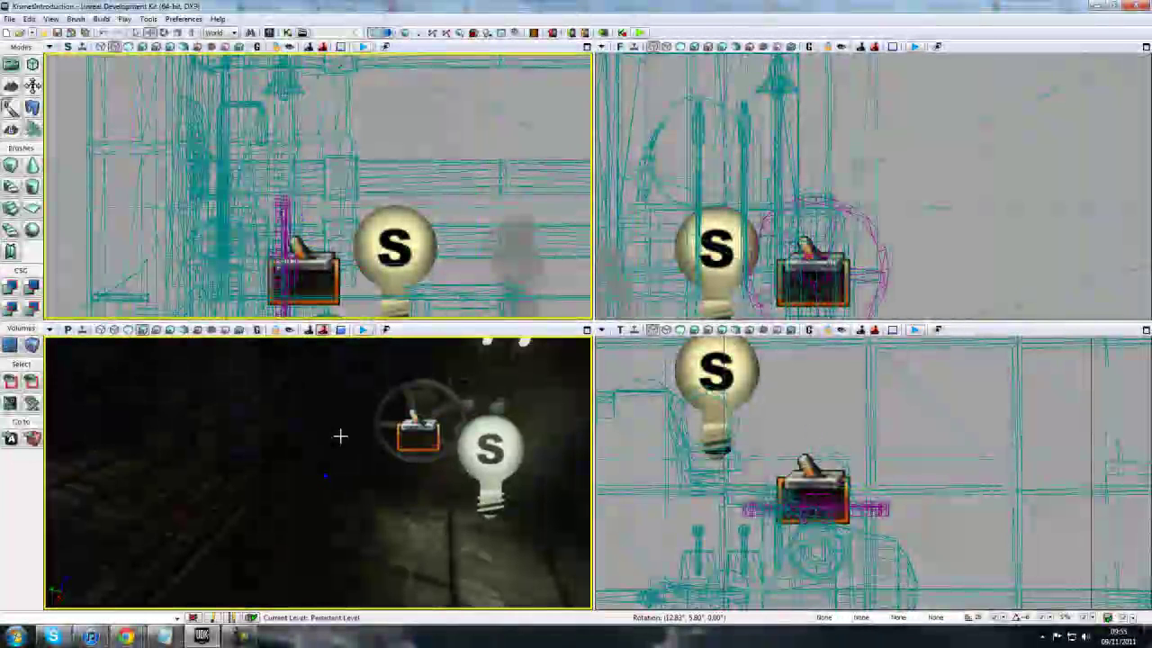
pyautogui.rightClick(367, 579)
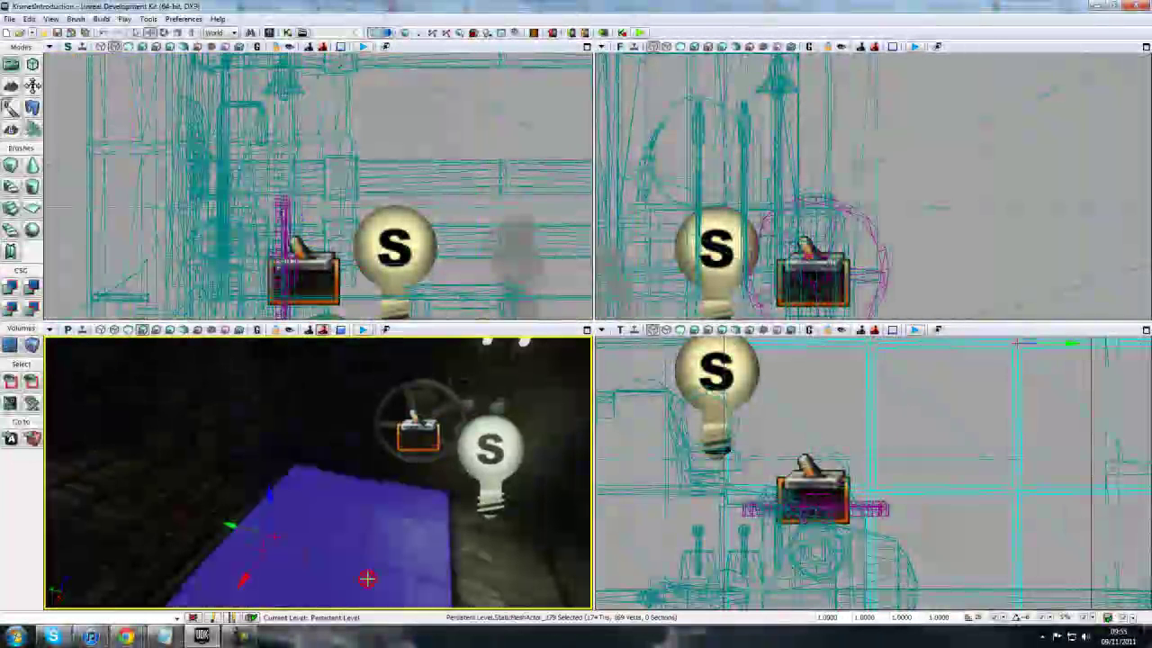
pyautogui.click(396, 559)
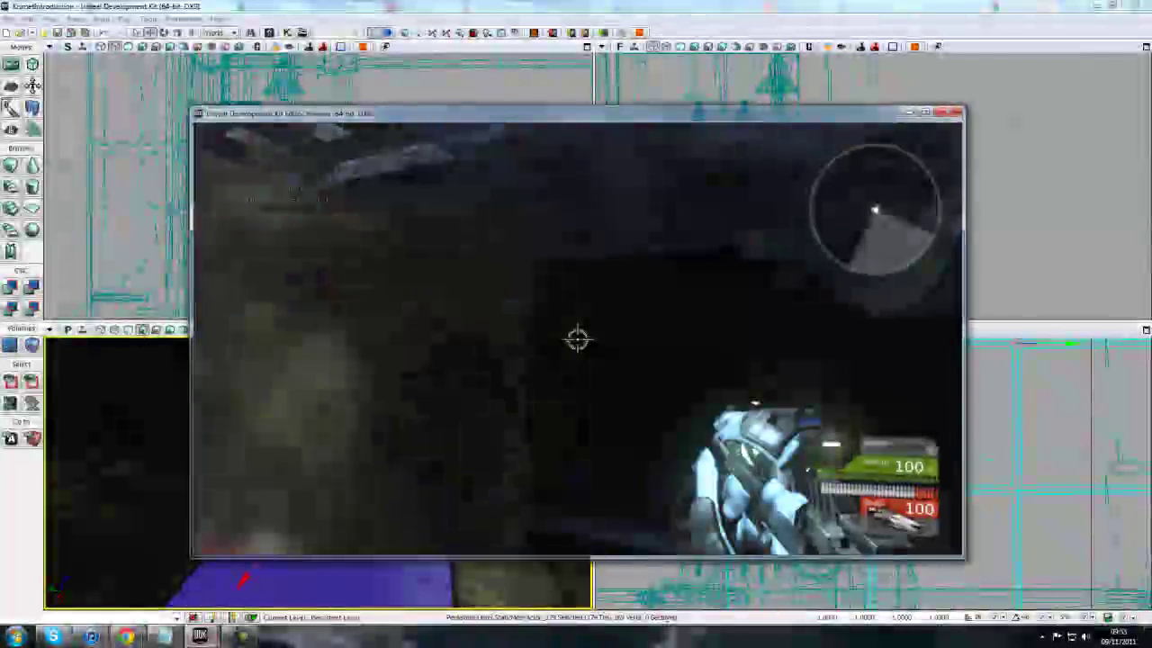
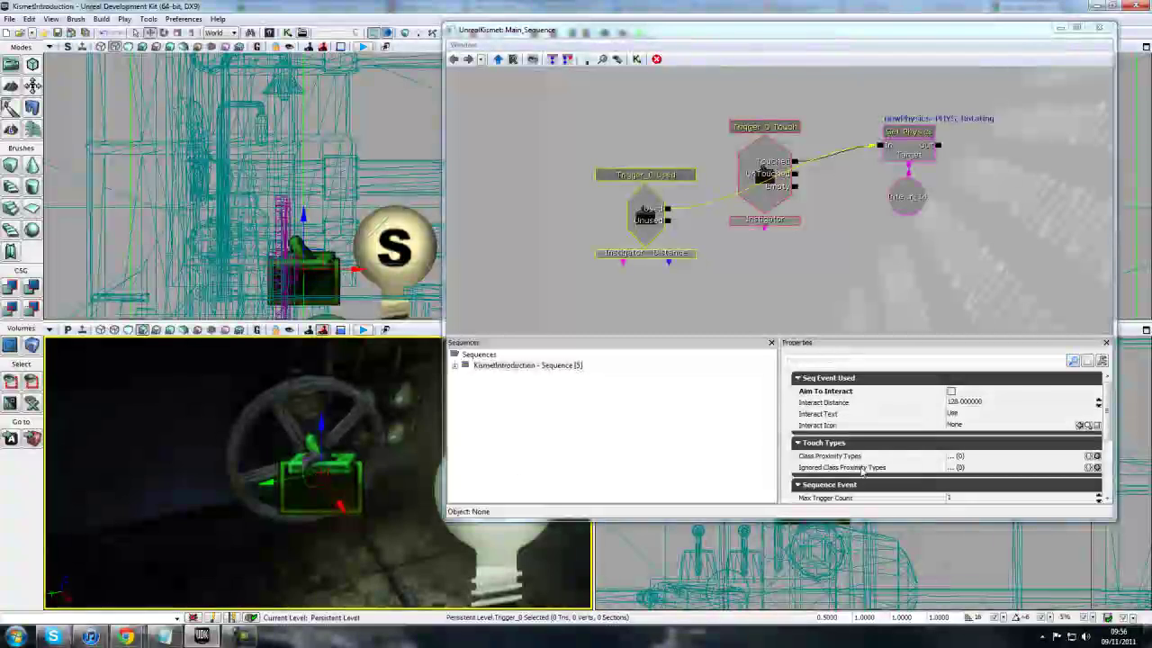
# Step: Set the Interact Distance of the trigger's Used event to 200
pyautogui.click(990, 403)
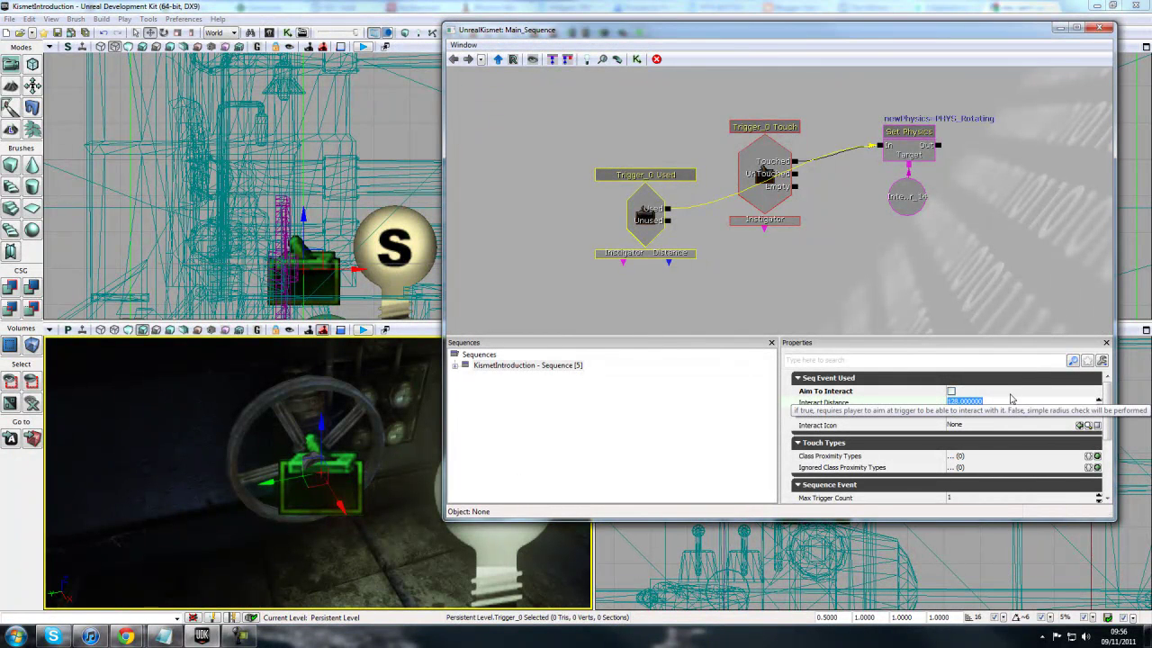
pyautogui.write('200')
pyautogui.press('Return')
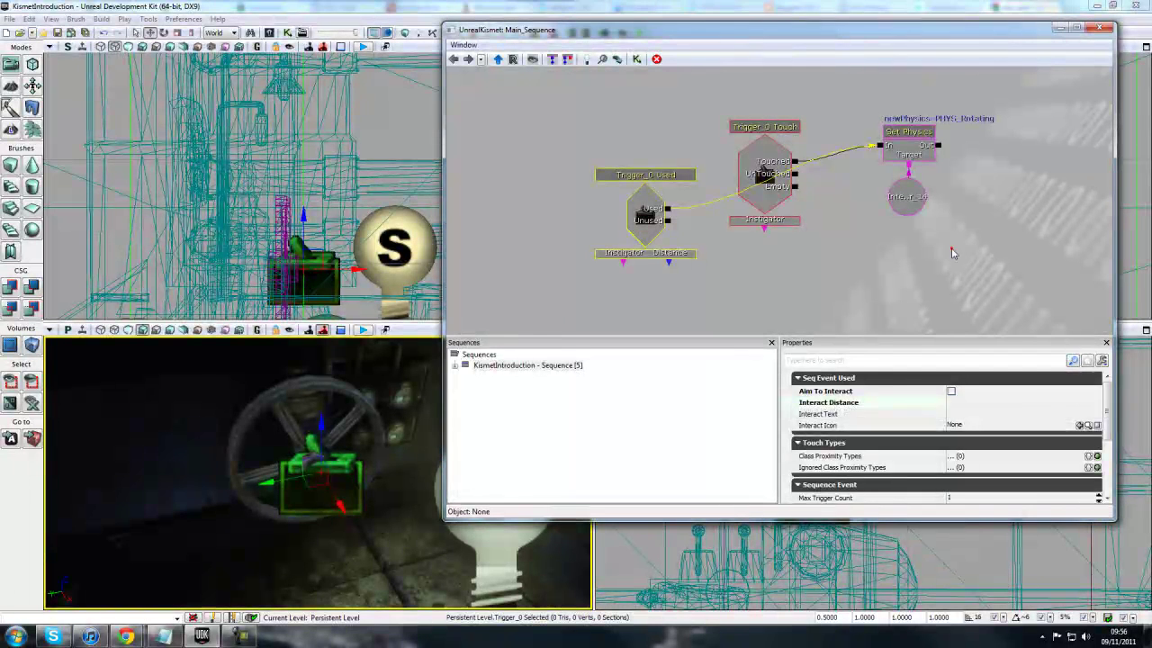
pyautogui.click(951, 248)
pyautogui.moveTo(298, 535); pyautogui.dragTo(296, 527)
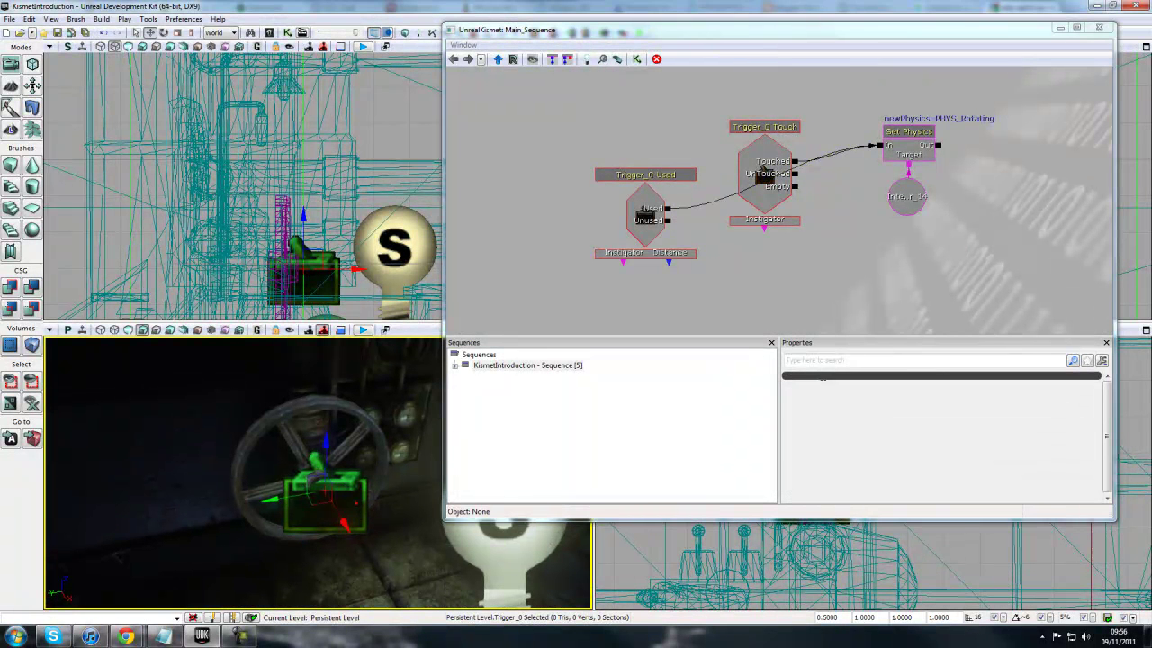
pyautogui.moveTo(749, 317); pyautogui.dragTo(766, 304)
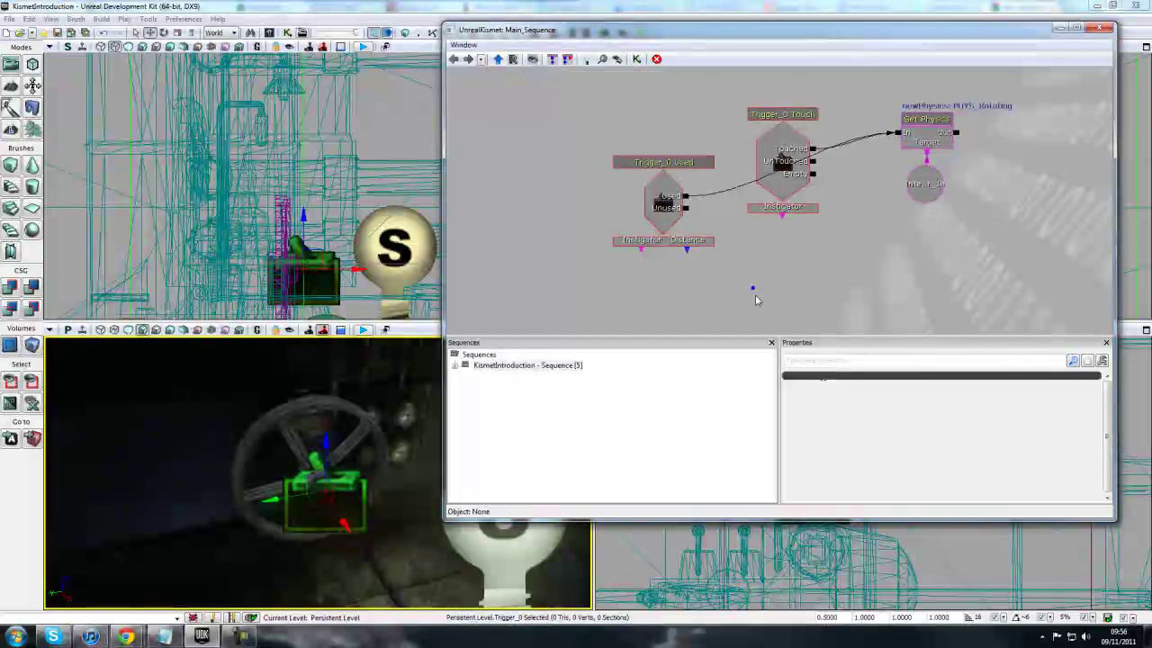
# Step: Move the trigger's Used event below the Touch event and delete it from the Kismet sequence
pyautogui.click(671, 196)
pyautogui.moveTo(671, 196); pyautogui.dragTo(737, 273)
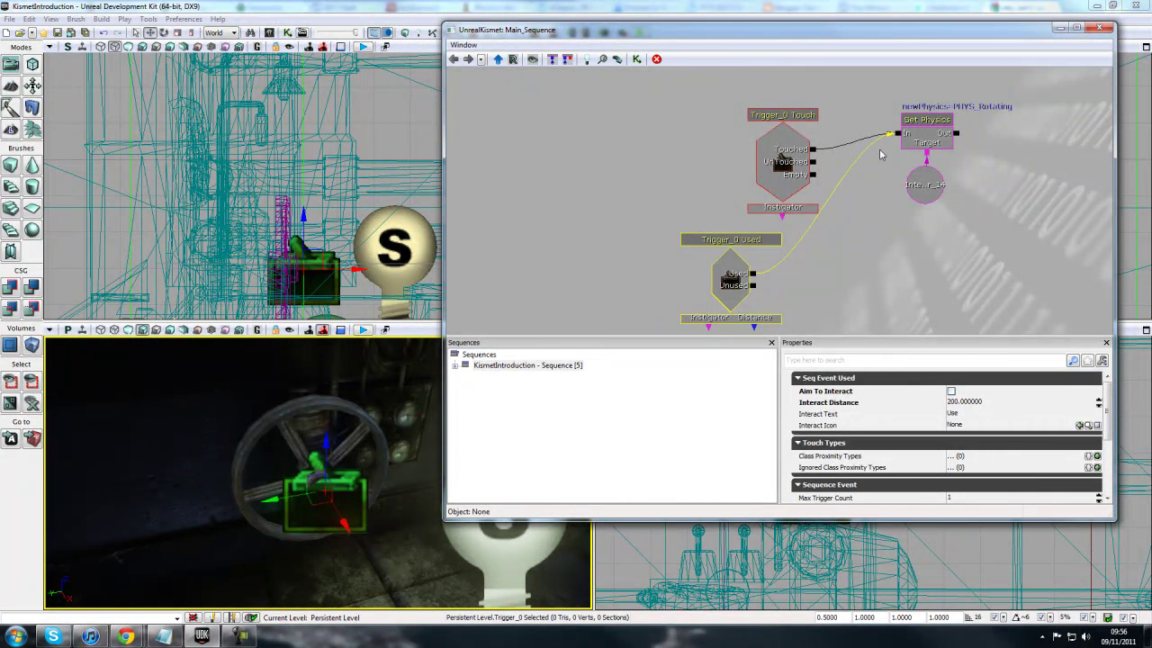
pyautogui.press('Delete')
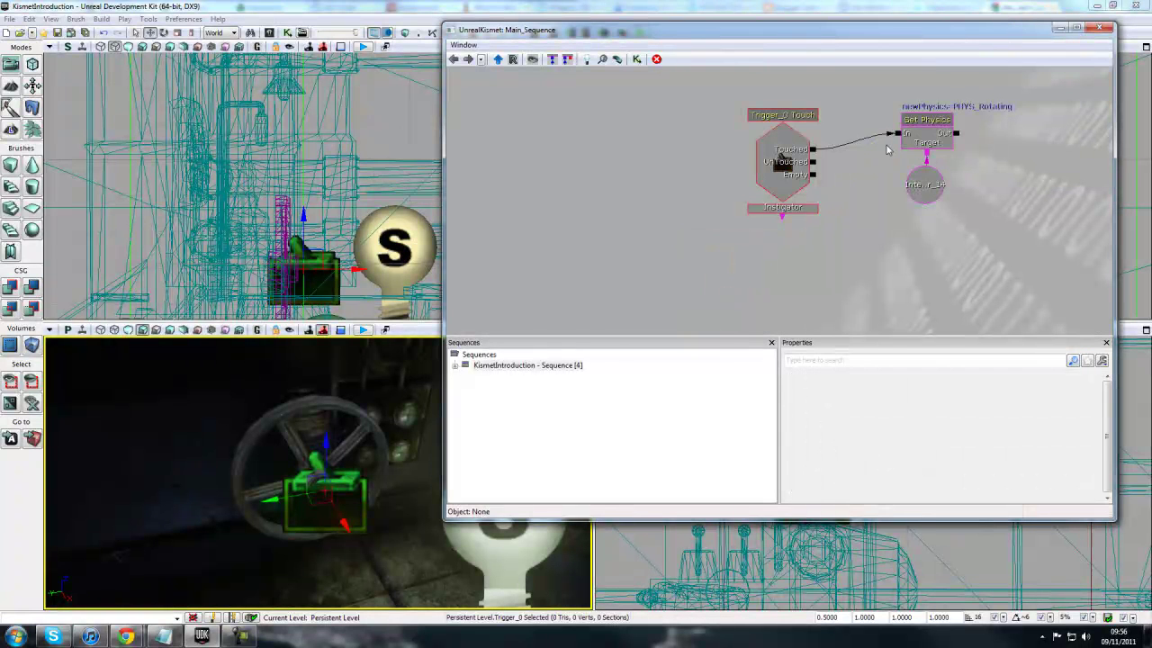
# Step: Reposition the Set Physics action together with its target variable so it lines up with the Touch event's Touched output
pyautogui.click(781, 160)
pyautogui.moveTo(907, 249); pyautogui.dragTo(783, 257)
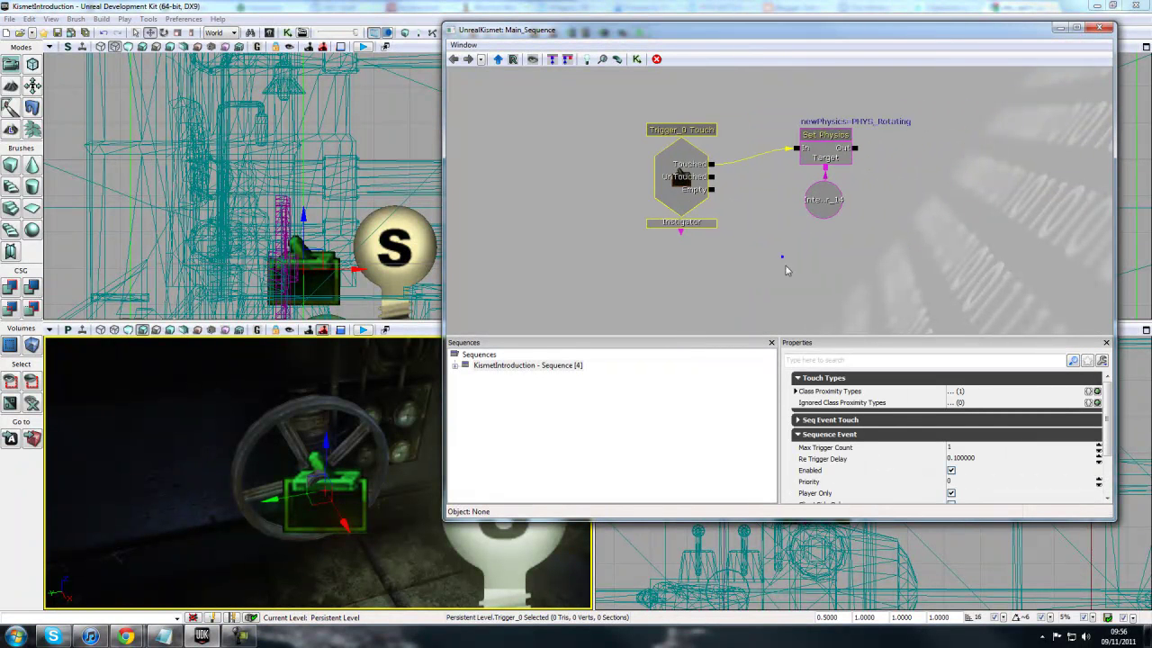
pyautogui.keyDown('ctrl'); pyautogui.keyDown('alt'); pyautogui.moveTo(895, 238); pyautogui.dragTo(797, 129); pyautogui.keyUp('alt'); pyautogui.keyUp('ctrl')
pyautogui.moveTo(855, 169)
pyautogui.keyDown('ctrl'); pyautogui.mouseDown()
pyautogui.moveTo(918, 178)
pyautogui.moveTo(839, 168)
pyautogui.mouseUp(); pyautogui.keyUp('ctrl')
pyautogui.click(892, 159)
pyautogui.click(933, 224)
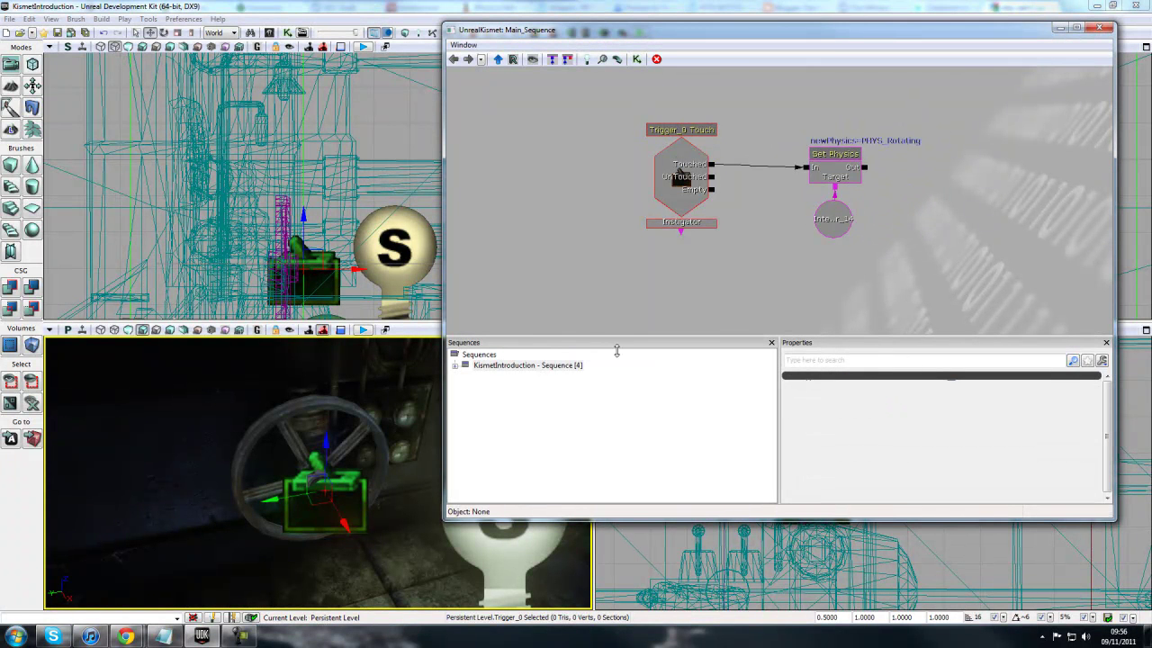
# Step: Duplicate the Set Physics action, wire the original's Out to the copy's In, and place the shared valve wheel target variable between them
pyautogui.click(856, 177)
pyautogui.click(830, 177)
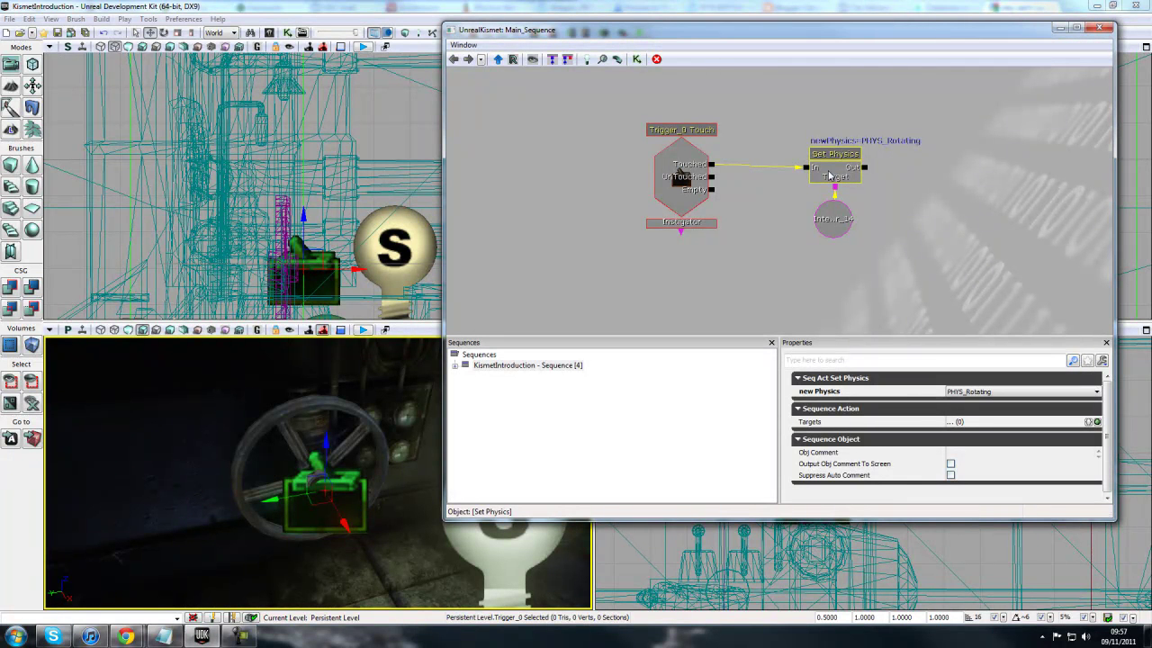
pyautogui.hotkey('ctrl', 'c')
pyautogui.hotkey('ctrl', 'v')
pyautogui.moveTo(940, 193); pyautogui.dragTo(944, 161)
pyautogui.click(828, 212)
pyautogui.moveTo(828, 213); pyautogui.dragTo(879, 219)
pyautogui.moveTo(854, 150); pyautogui.dragTo(844, 204)
# Step: Set the duplicated Set Physics action's new Physics to PHYS_None and compare the settings of both actions
pyautogui.click(871, 176)
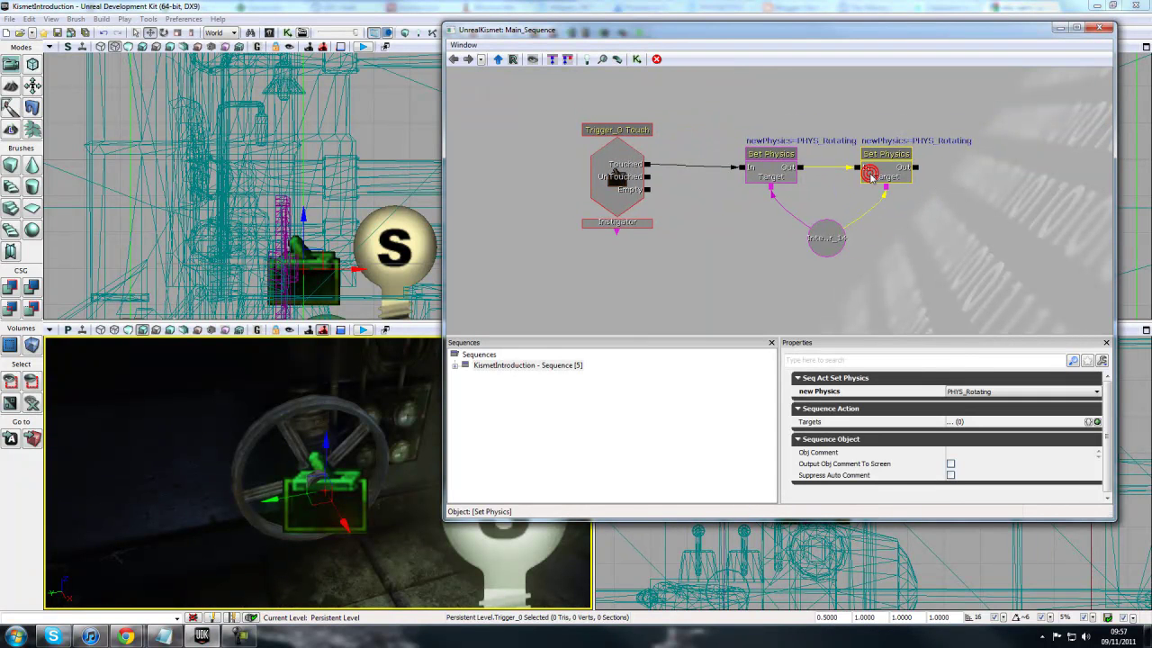
pyautogui.click(977, 393)
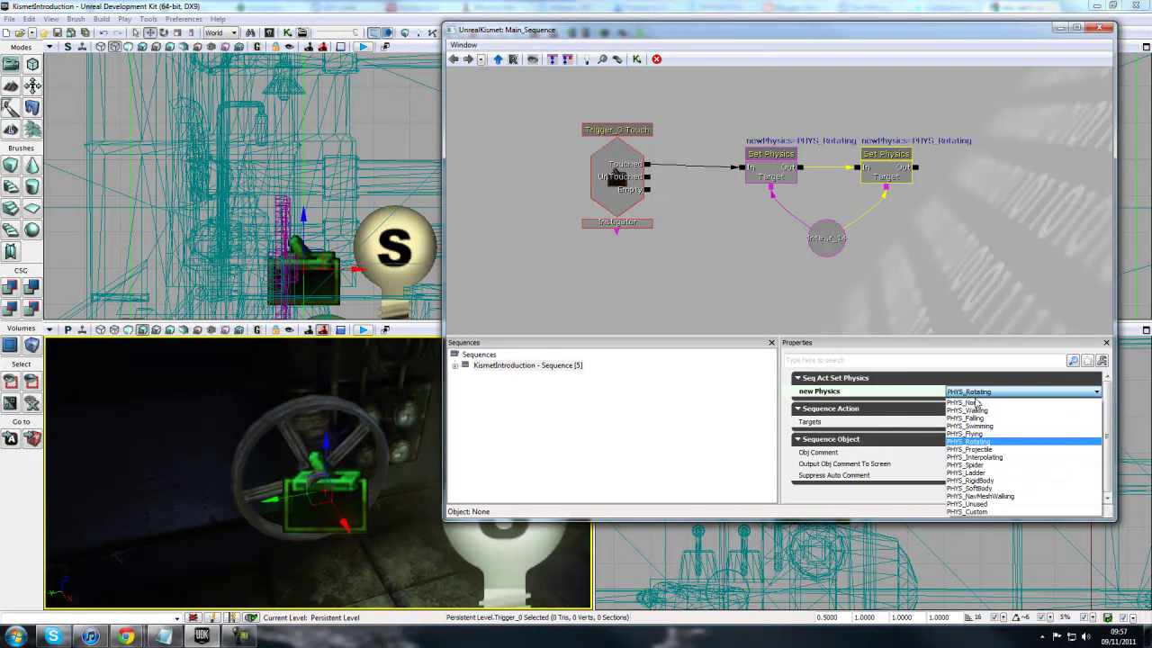
pyautogui.click(976, 403)
pyautogui.click(769, 167)
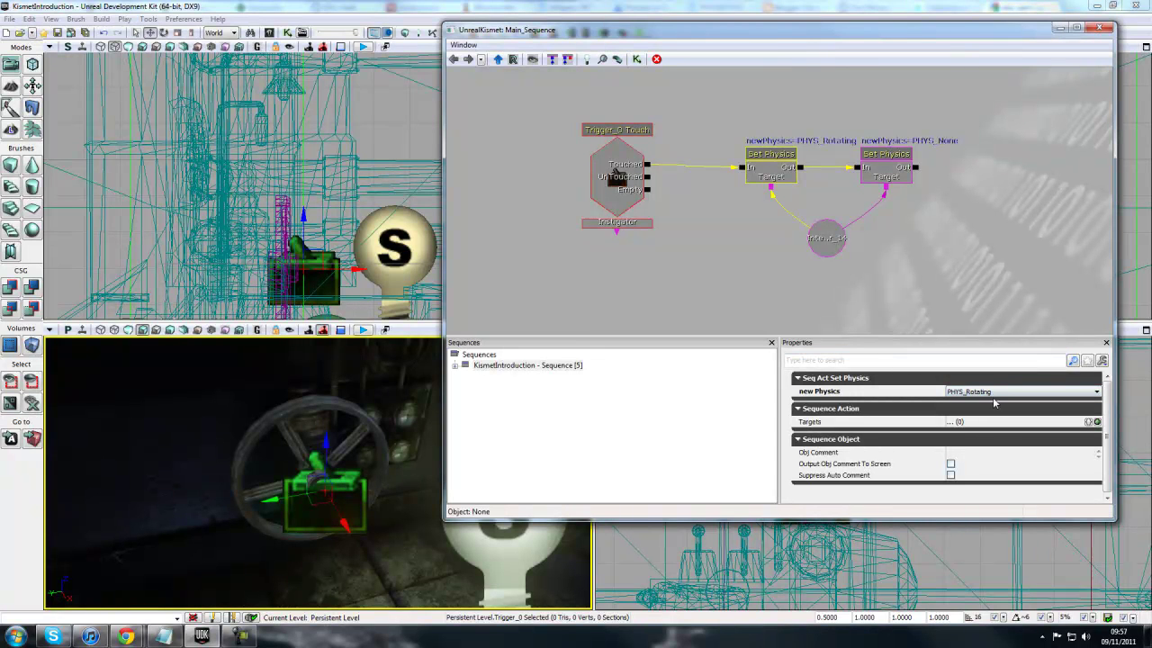
pyautogui.click(865, 167)
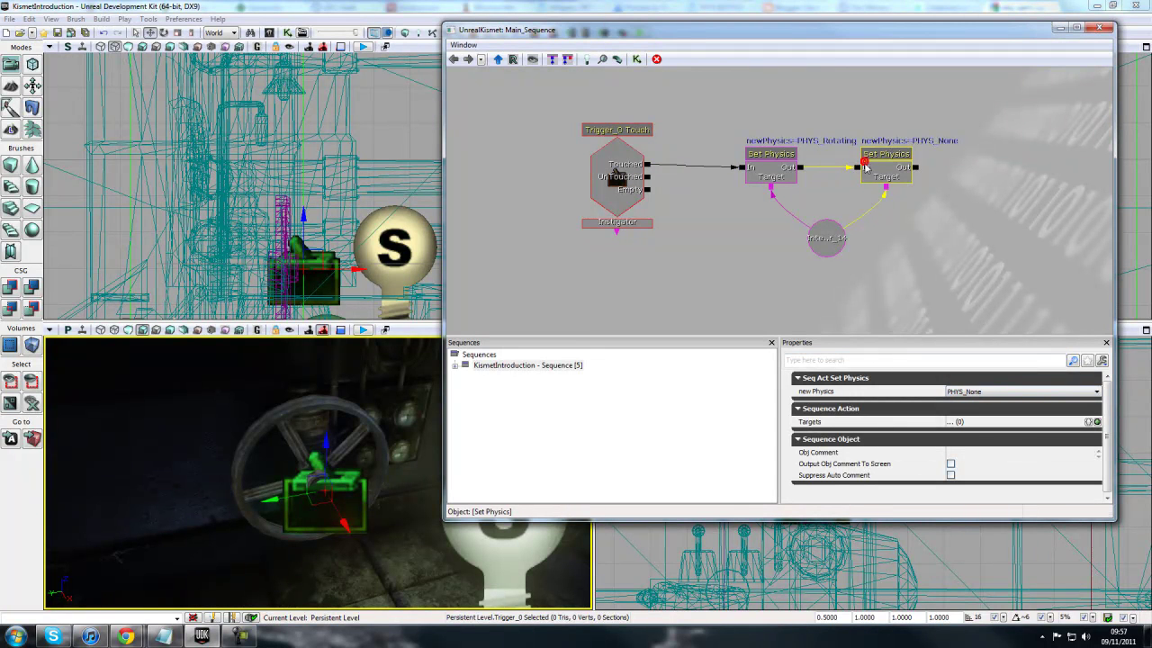
pyautogui.click(961, 245)
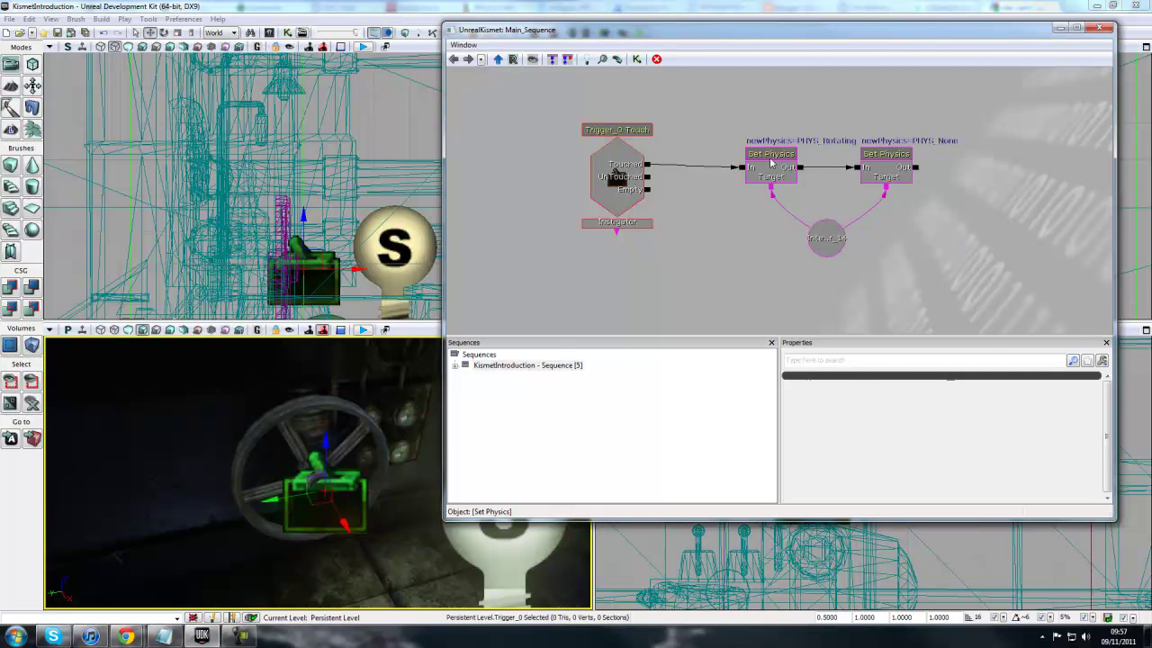
pyautogui.click(773, 164)
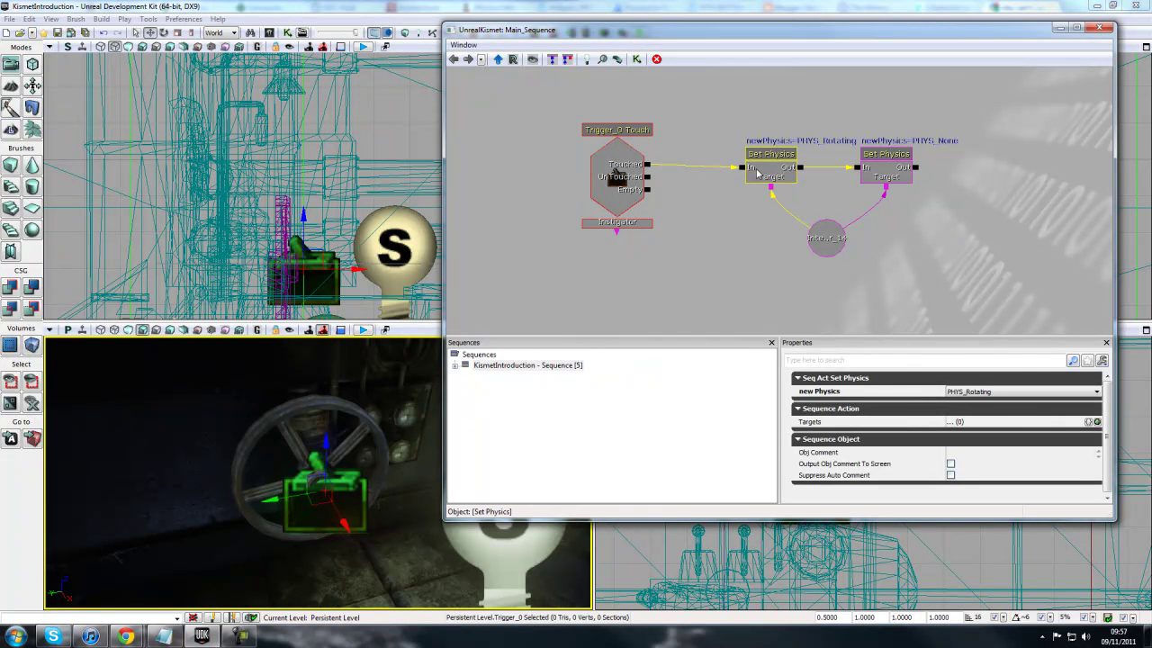
pyautogui.click(874, 164)
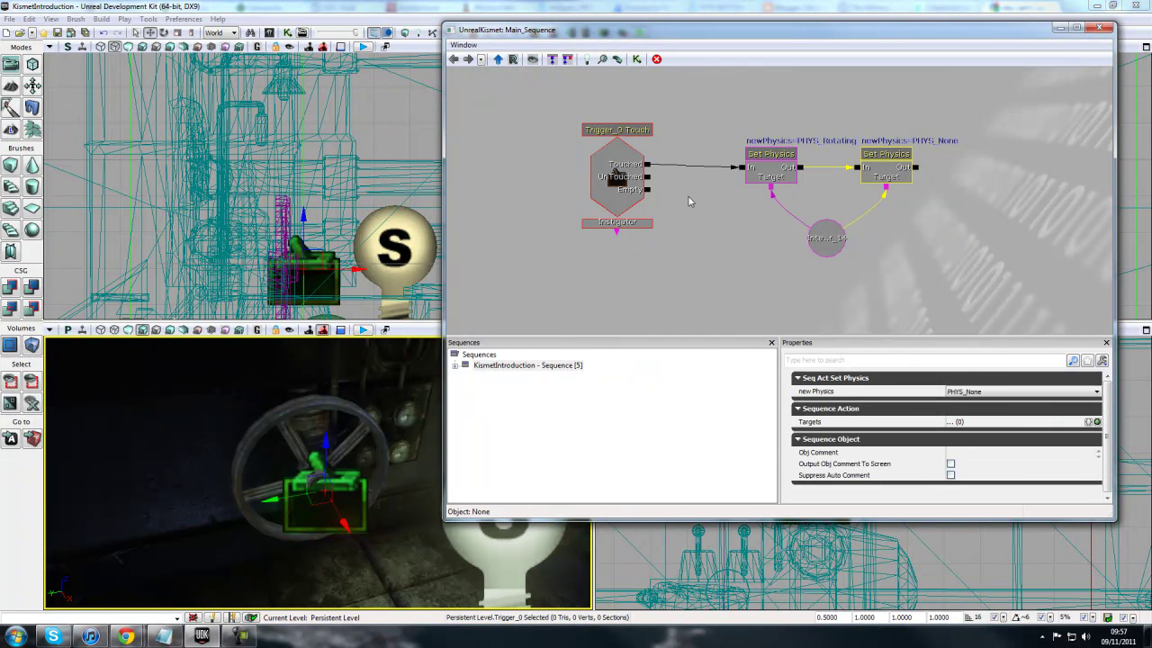
# Step: Set an activate delay of 1.0 on the Out connector of the PHYS_Rotating Set Physics action
pyautogui.rightClick(803, 171)
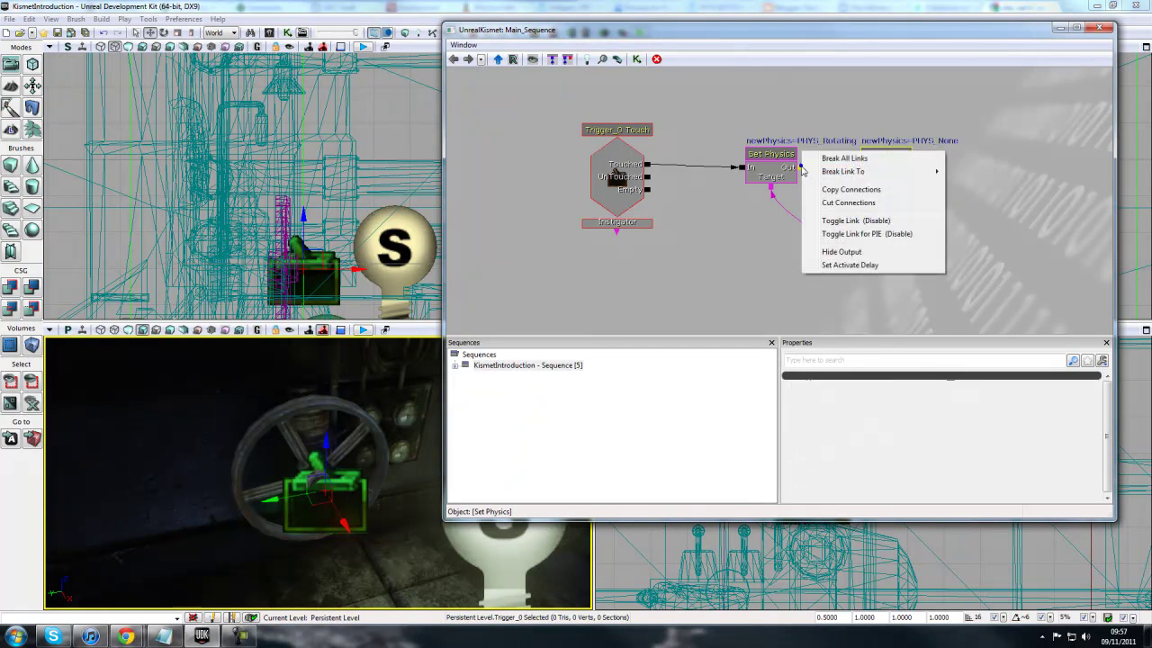
pyautogui.click(850, 264)
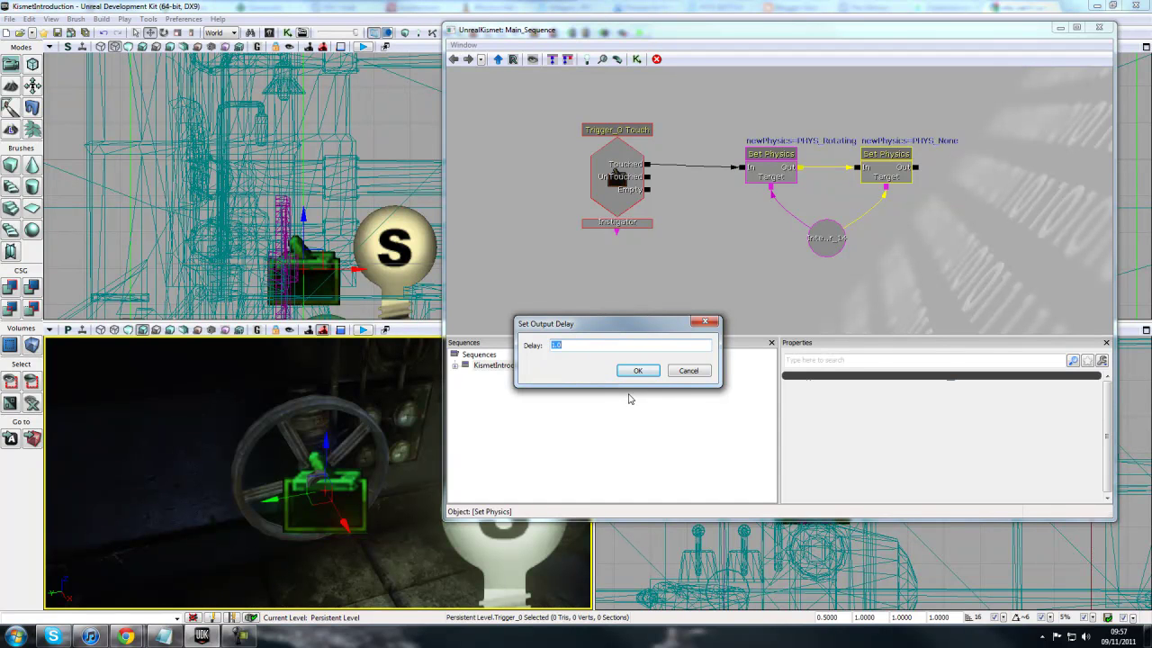
pyautogui.press('Return')
pyautogui.click(870, 236)
pyautogui.scroll(-1, 902, 234)
pyautogui.scroll(1, 891, 241)
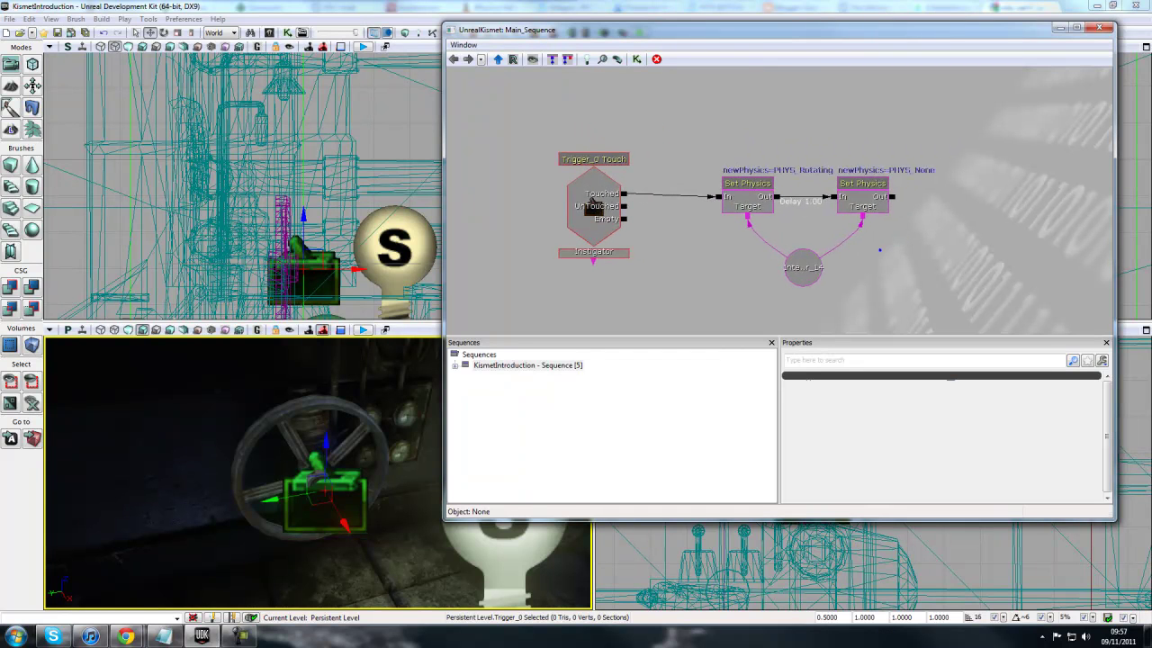
# Step: Insert a Delay action between the two Set Physics actions and spread the nodes apart so their links are readable
pyautogui.click(779, 201)
pyautogui.scroll(-1, 891, 257)
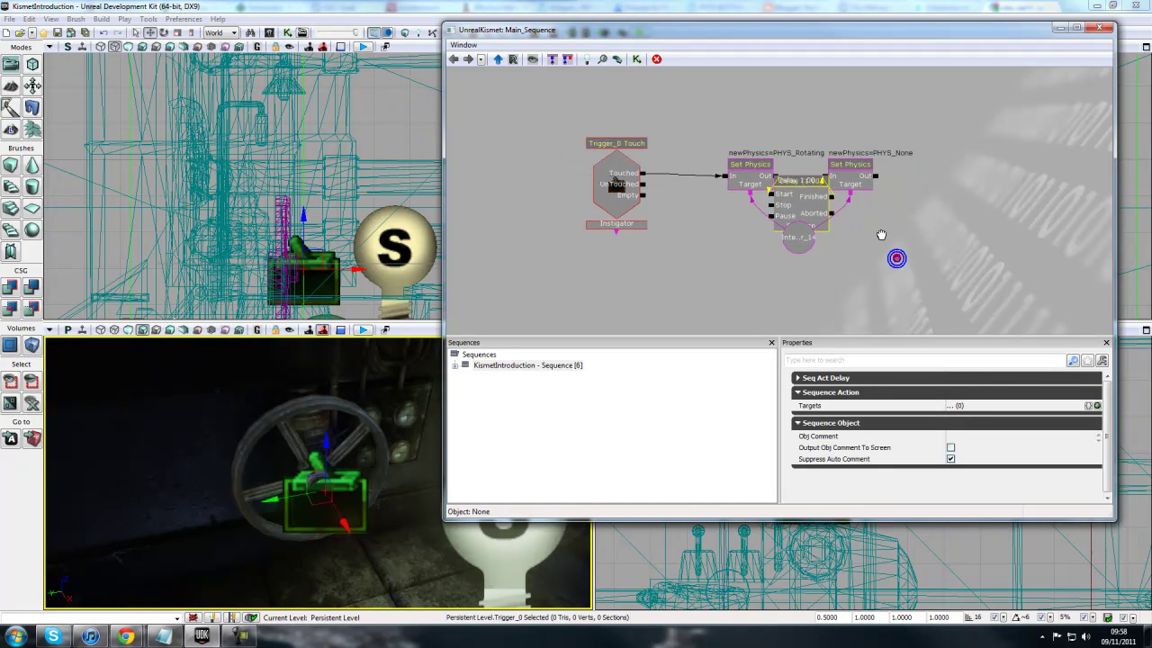
pyautogui.moveTo(843, 181); pyautogui.dragTo(976, 184)
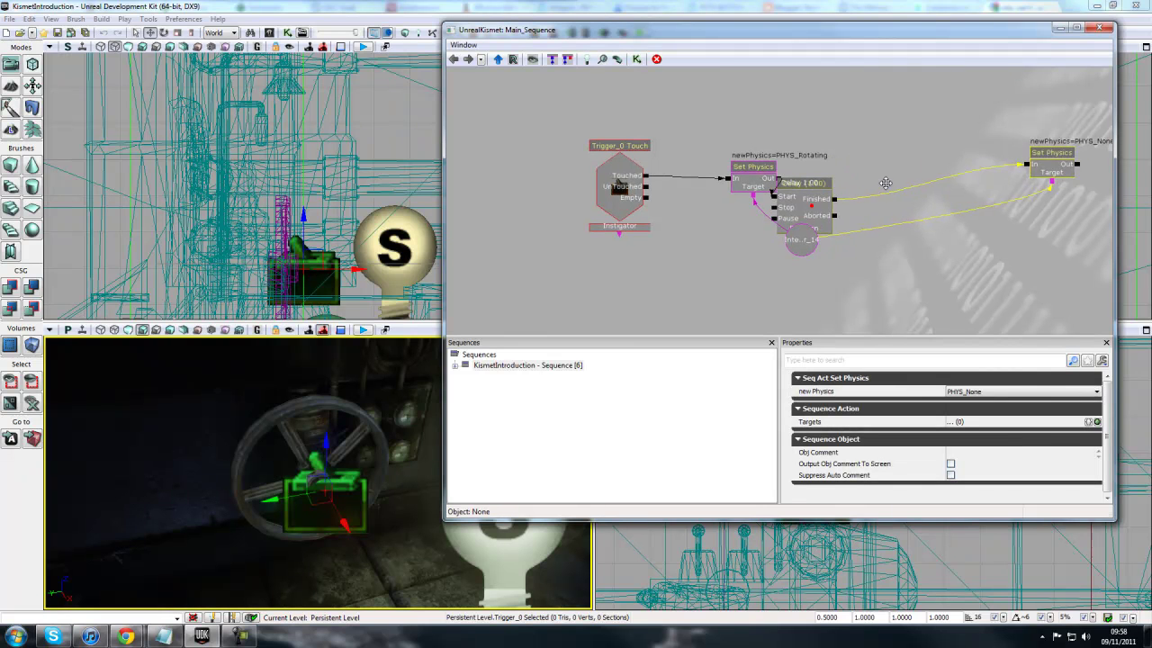
pyautogui.moveTo(803, 212); pyautogui.dragTo(890, 183)
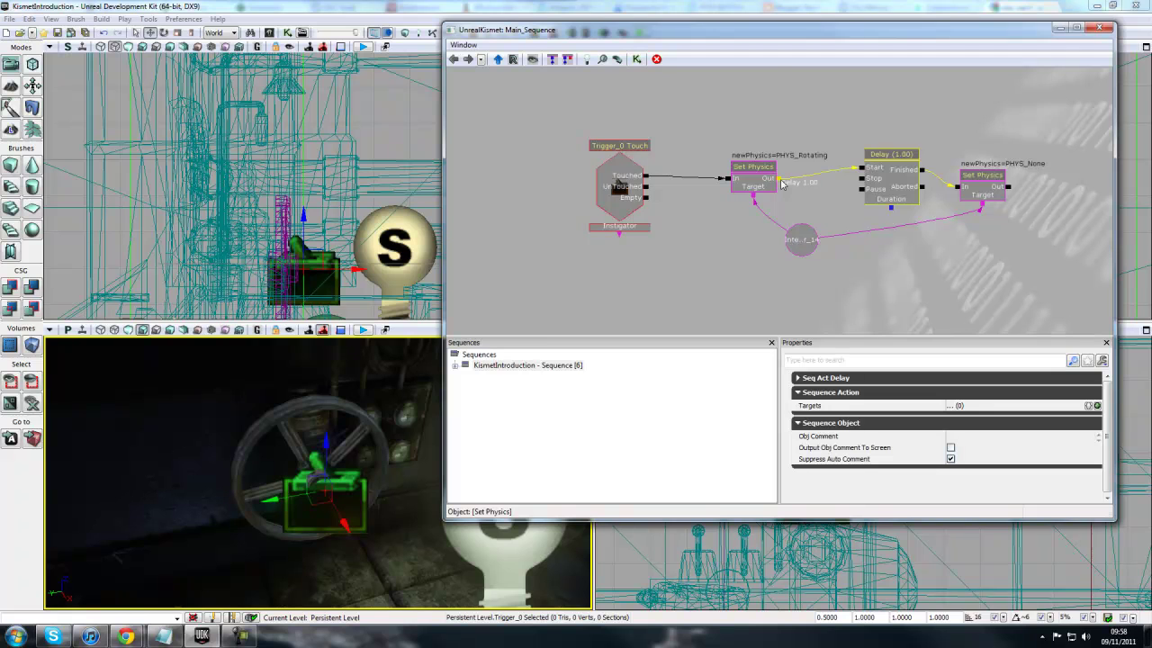
pyautogui.moveTo(886, 176)
pyautogui.keyDown('ctrl'); pyautogui.mouseDown()
pyautogui.moveTo(855, 195)
pyautogui.moveTo(868, 176)
pyautogui.mouseUp(); pyautogui.keyUp('ctrl')
pyautogui.moveTo(930, 124); pyautogui.dragTo(701, 118)
pyautogui.scroll(2, 711, 126)
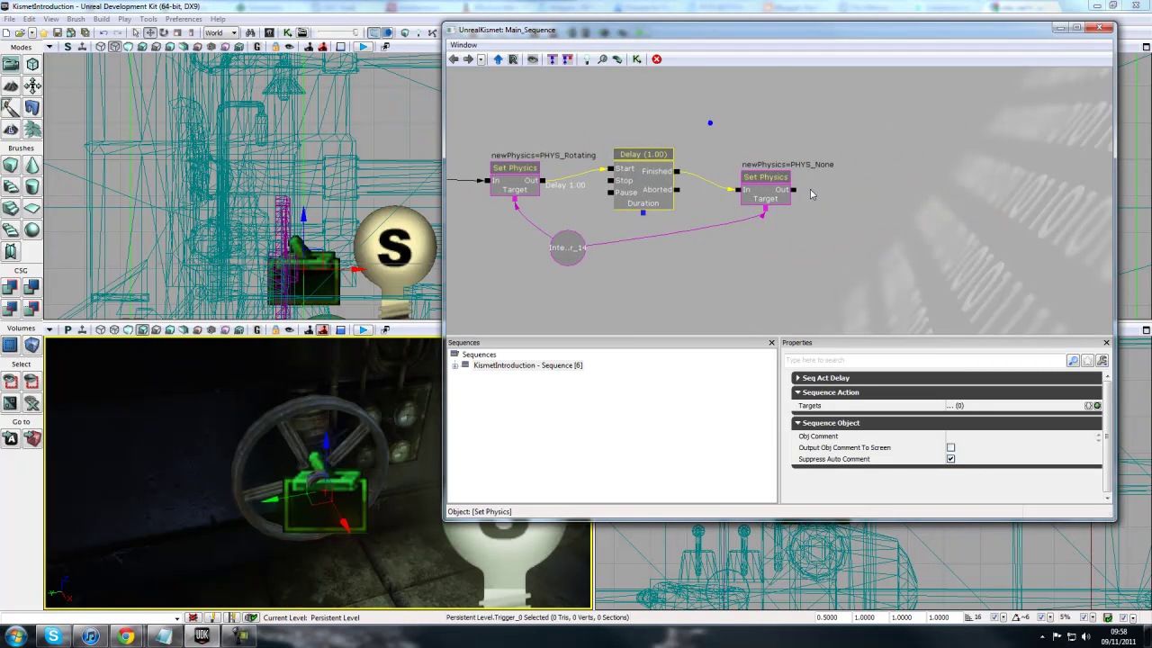
pyautogui.click(874, 193)
pyautogui.click(886, 225)
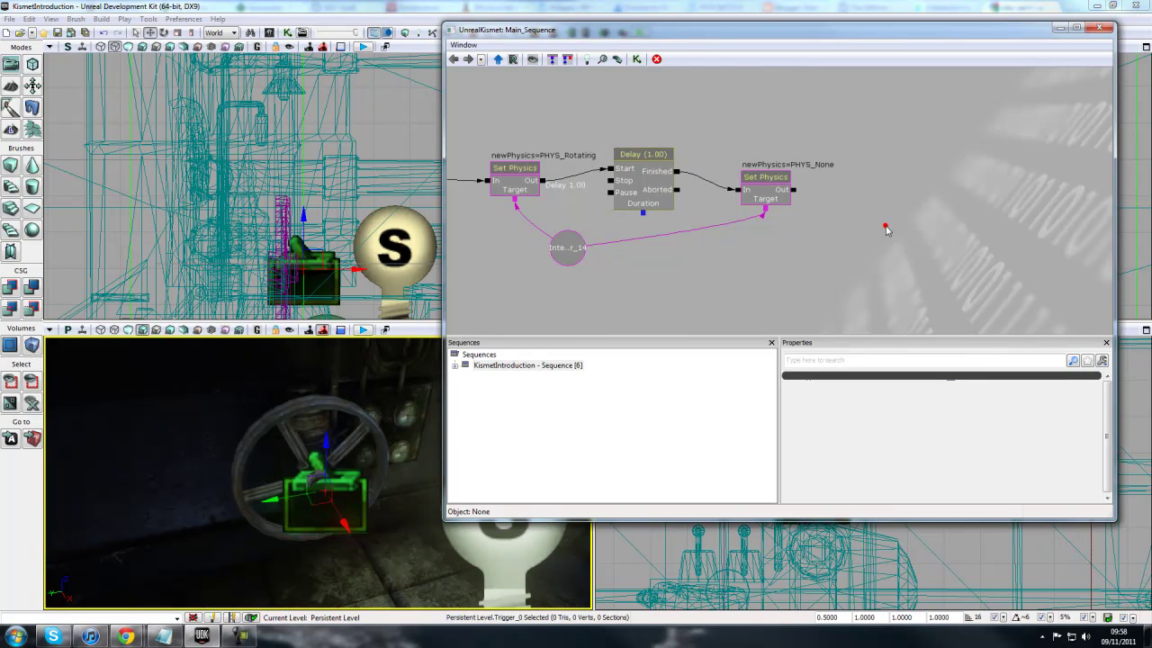
# Step: Try a Duration of 5 on the Delay action and set it back to 1
pyautogui.scroll(-3, 881, 259)
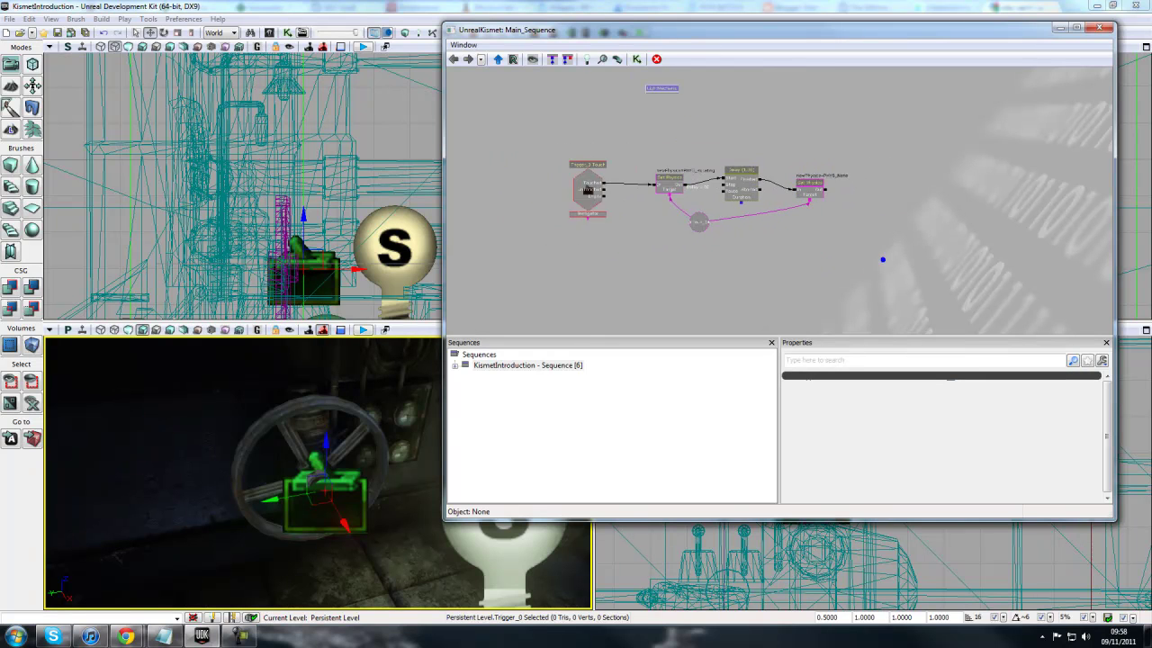
pyautogui.scroll(2, 777, 159)
pyautogui.scroll(1, 792, 191)
pyautogui.click(810, 193)
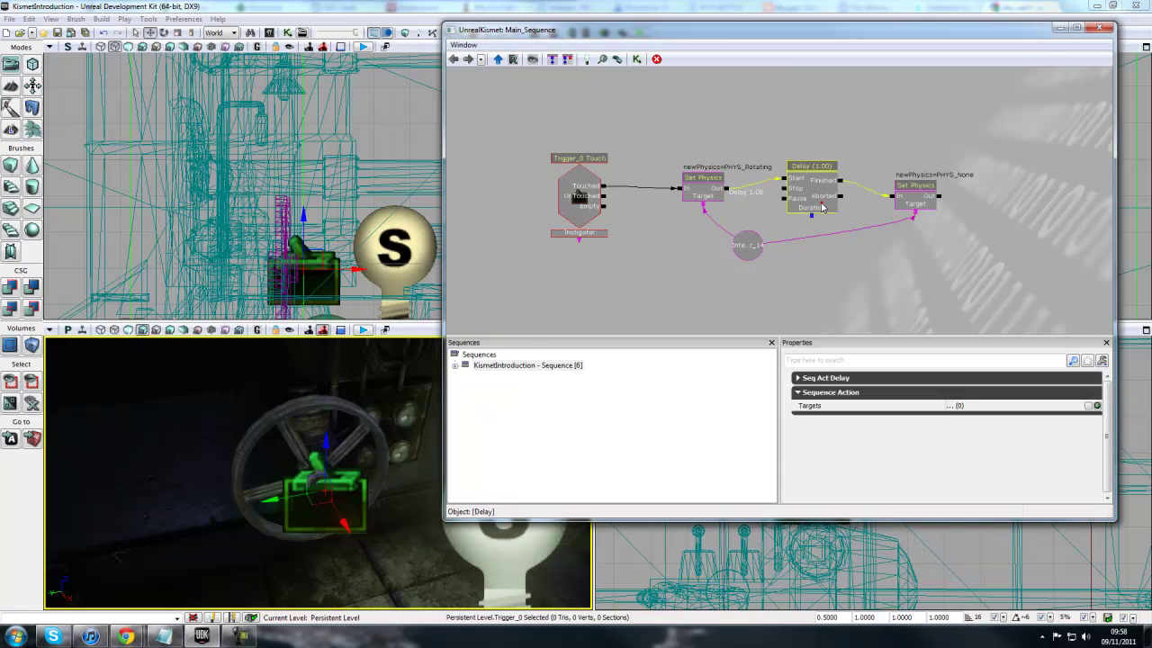
pyautogui.scroll(1, 812, 205)
pyautogui.scroll(1, 812, 207)
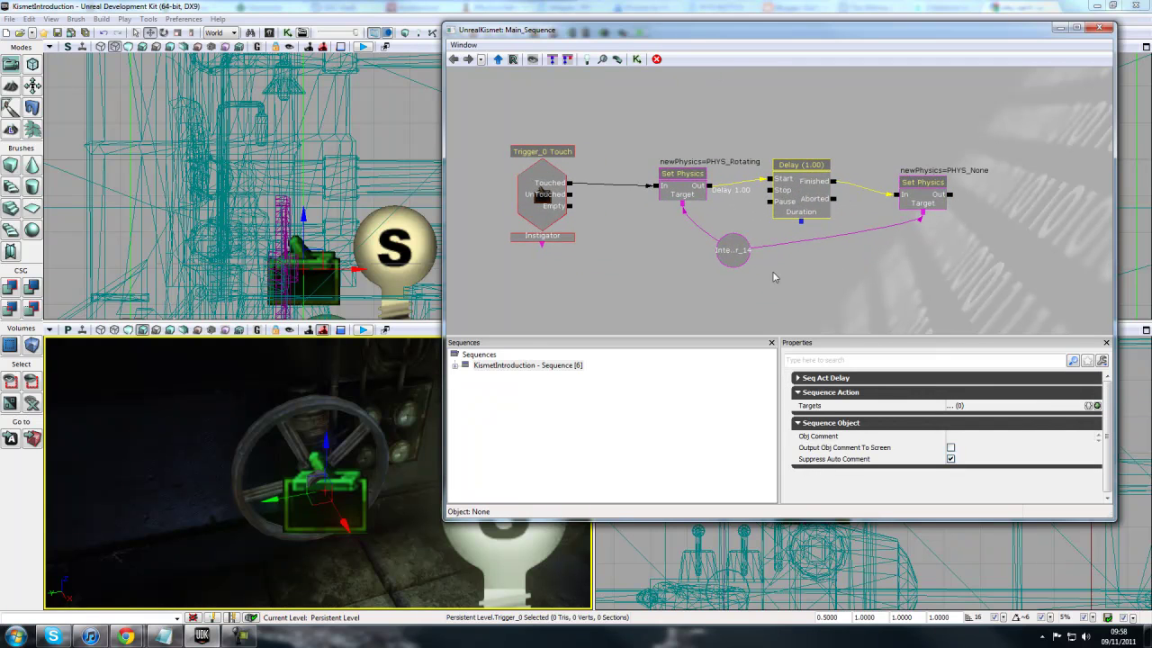
pyautogui.click(797, 378)
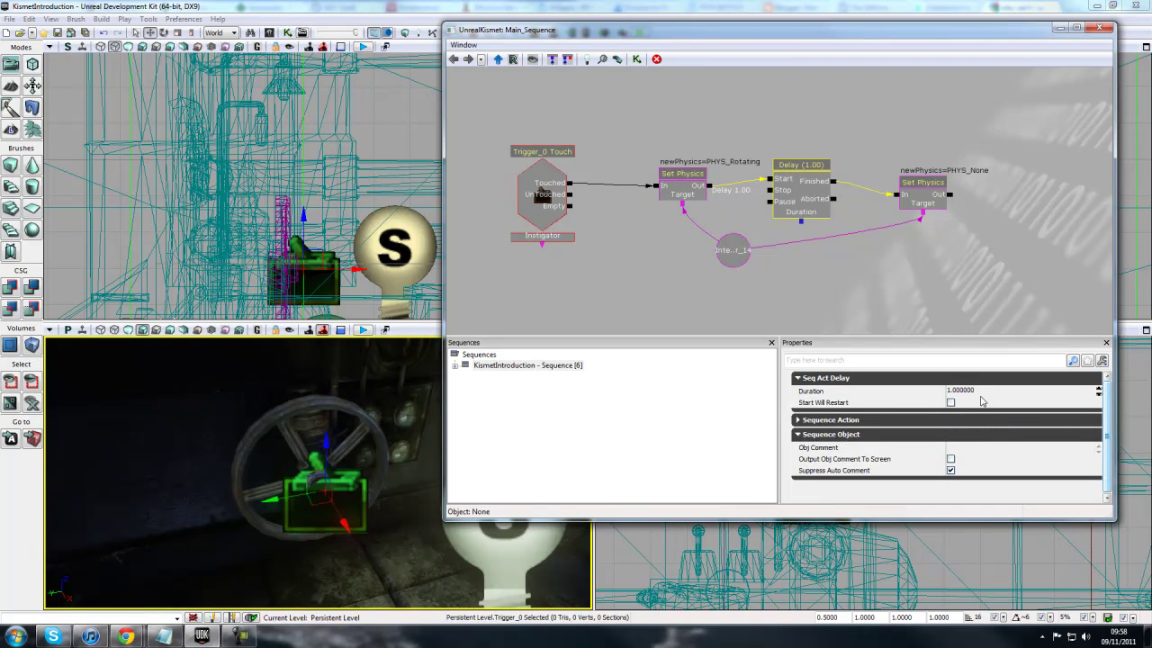
pyautogui.click(985, 390)
pyautogui.write('5')
pyautogui.press('Return')
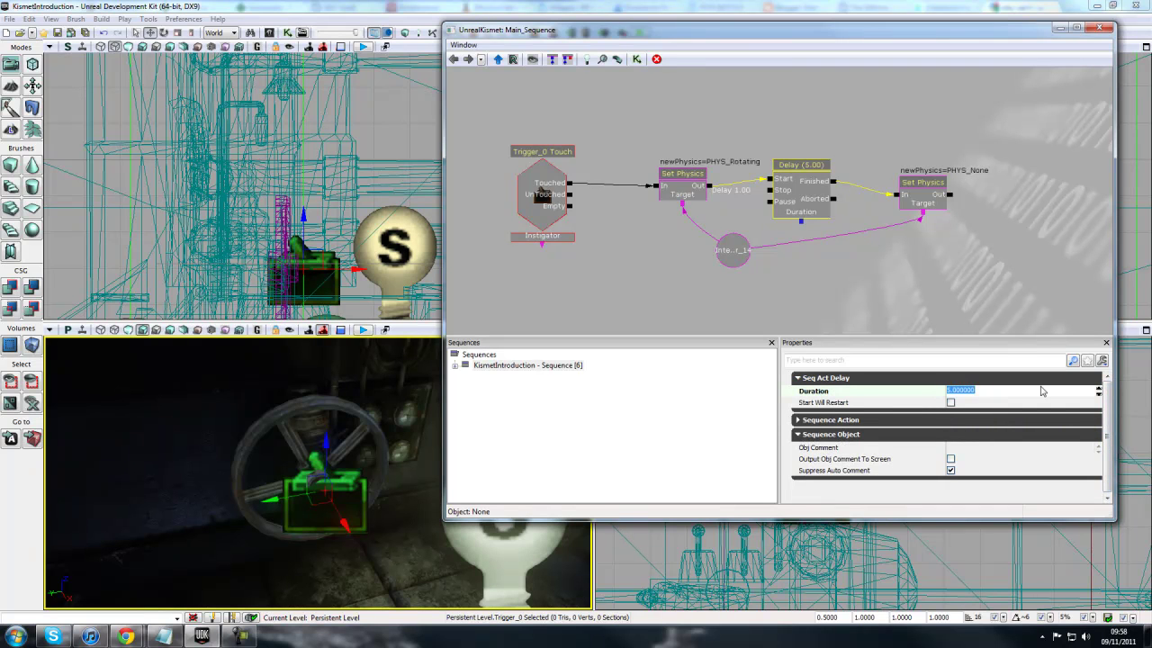
pyautogui.write('1')
pyautogui.press('Return')
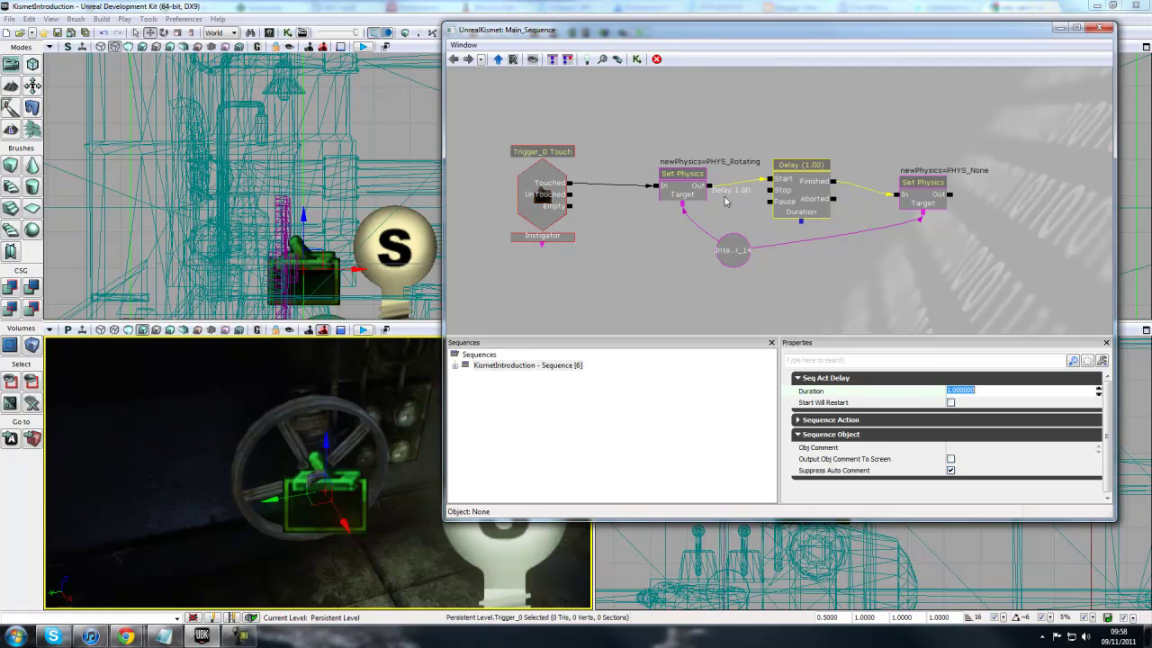
# Step: Create a new float variable on the Delay action's Duration connector and delete that variable again
pyautogui.click(800, 208)
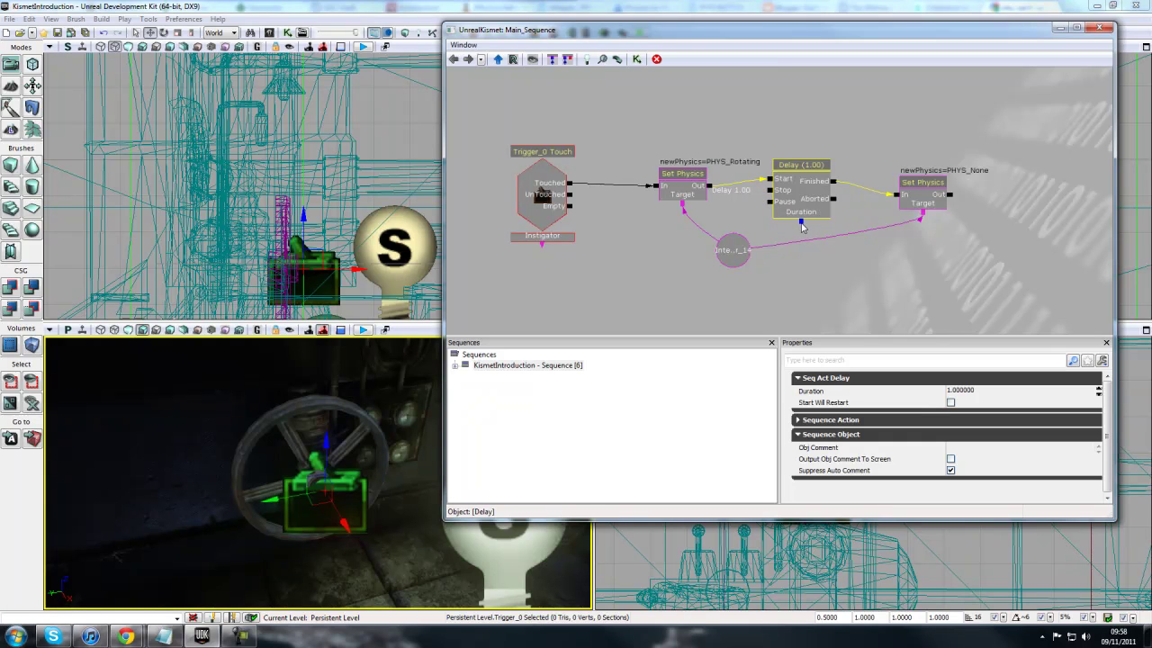
pyautogui.rightClick(801, 222)
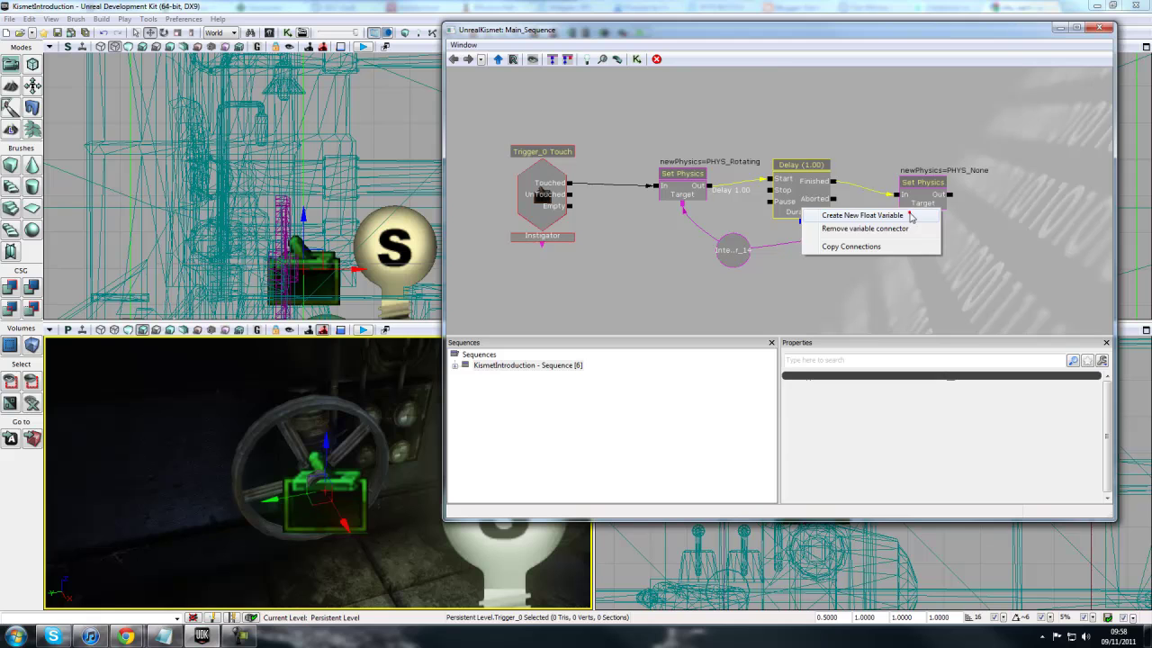
pyautogui.click(917, 216)
pyautogui.click(905, 285)
pyautogui.click(822, 286)
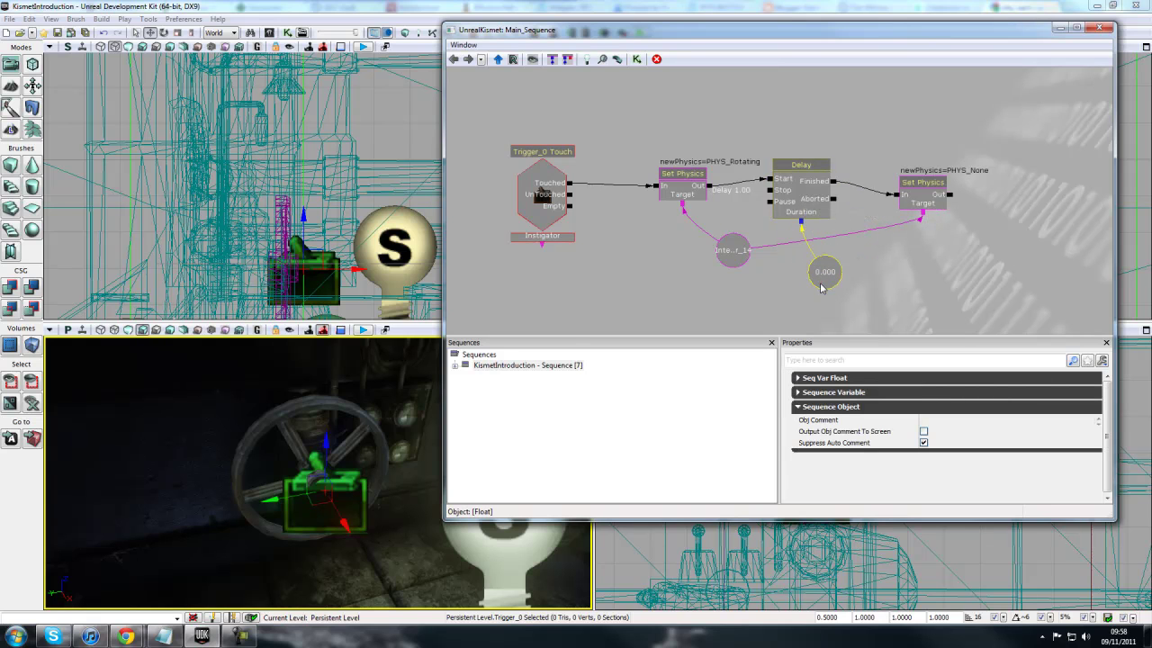
pyautogui.press('Delete')
# Step: Delete the Delay action and reconnect the PHYS_Rotating action's Out to the PHYS_None action's In, moving the nodes closer together
pyautogui.click(793, 207)
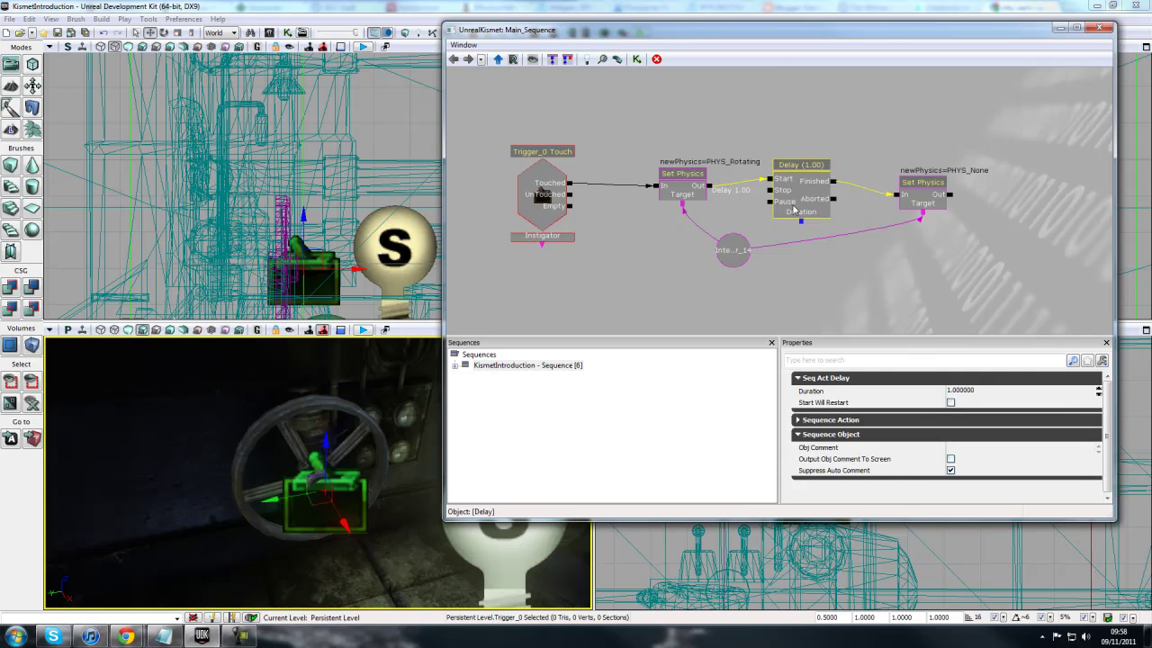
pyautogui.press('Delete')
pyautogui.moveTo(710, 186); pyautogui.dragTo(821, 189)
pyautogui.click(927, 203)
pyautogui.click(845, 223)
pyautogui.scroll(1, 845, 252)
pyautogui.click(540, 185)
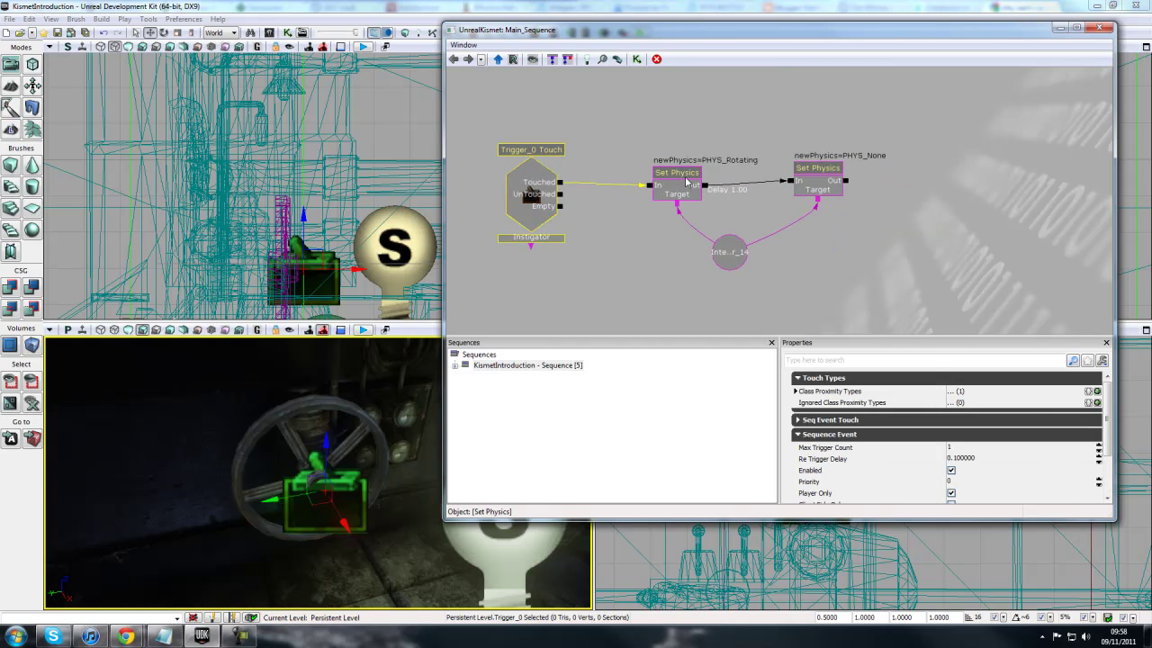
# Step: Select the valve wheel in the level from its Kismet object variable and review the two Set Physics actions
pyautogui.click(677, 187)
pyautogui.click(730, 255)
pyautogui.rightClick(734, 261)
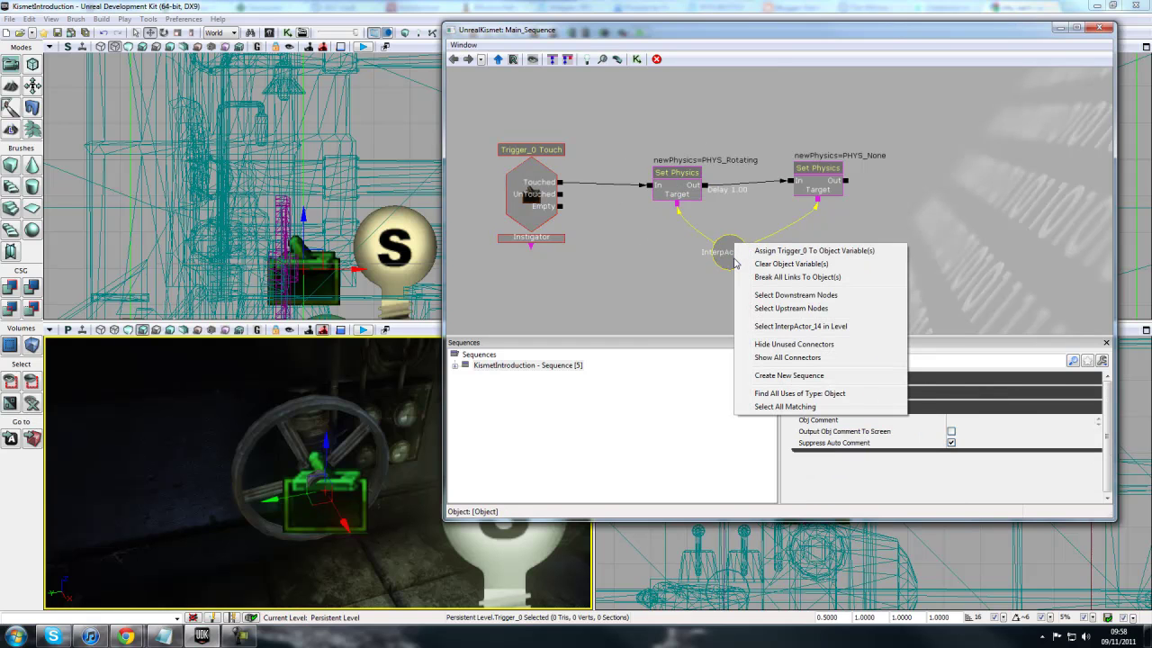
pyautogui.click(785, 326)
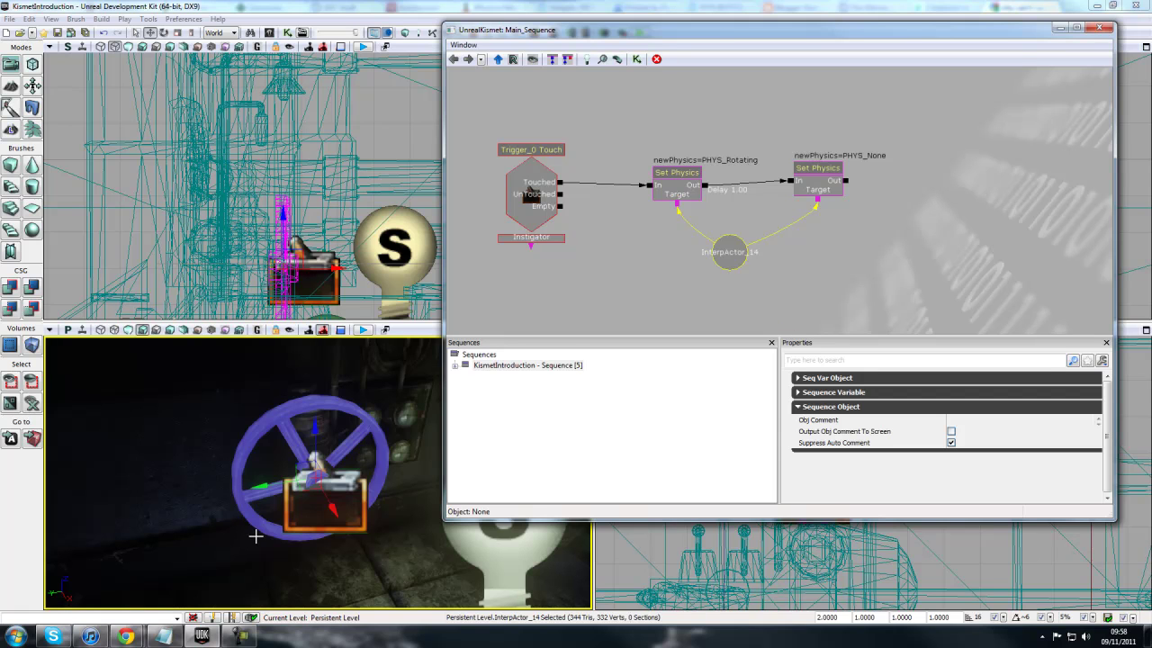
pyautogui.click(670, 193)
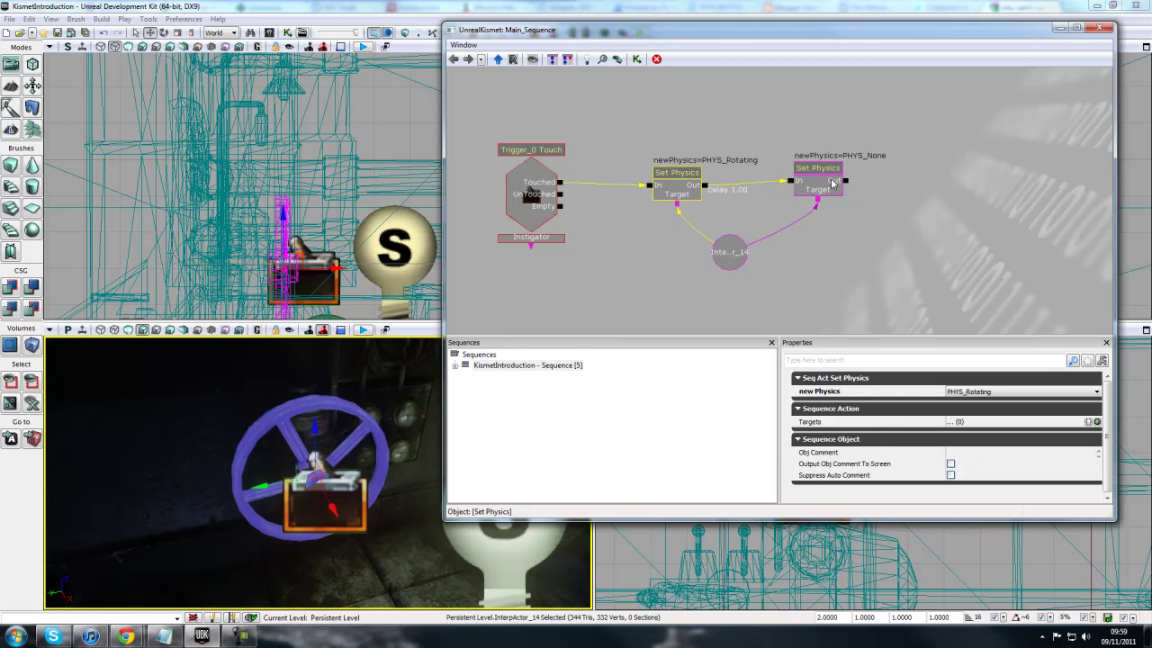
pyautogui.click(808, 183)
pyautogui.click(888, 237)
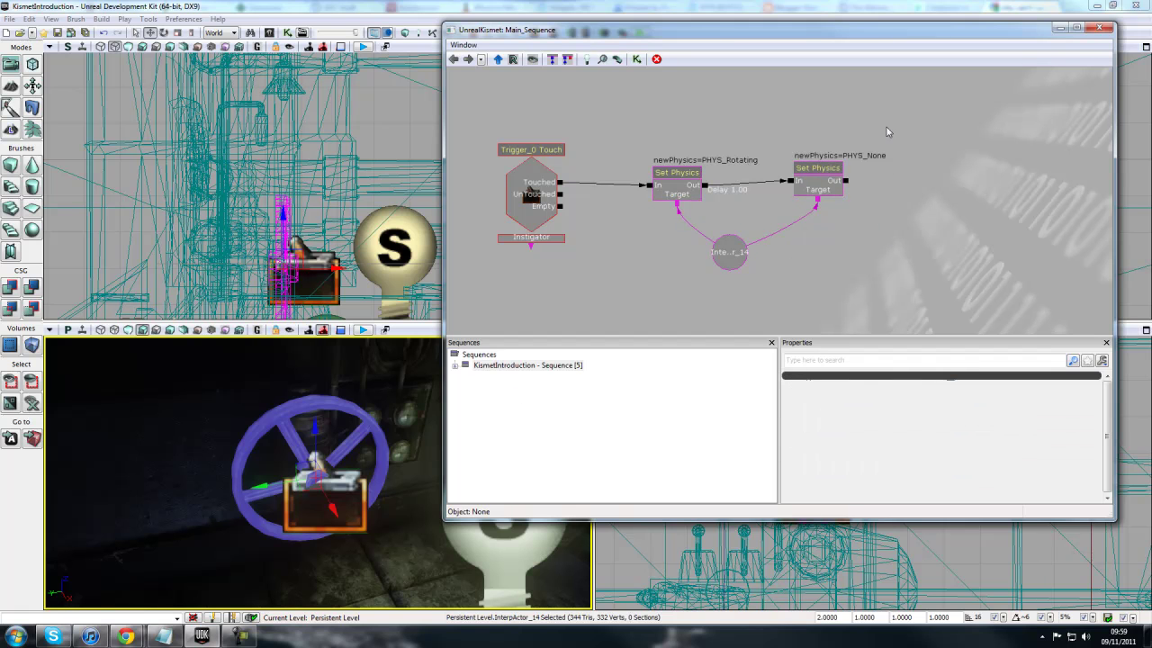
# Step: Close Kismet, play the level from the floor near the valve wheel to test its rotation, and exit the preview
pyautogui.click(1098, 28)
pyautogui.moveTo(489, 378); pyautogui.dragTo(360, 501, button='right')
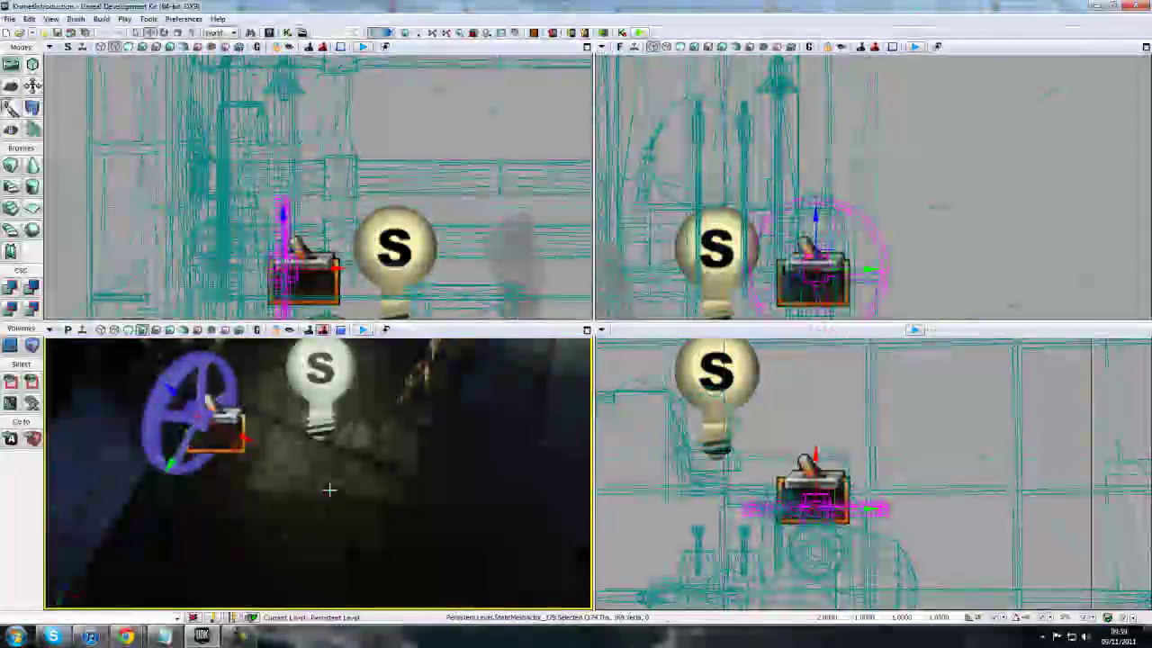
pyautogui.rightClick(330, 486)
pyautogui.click(369, 468)
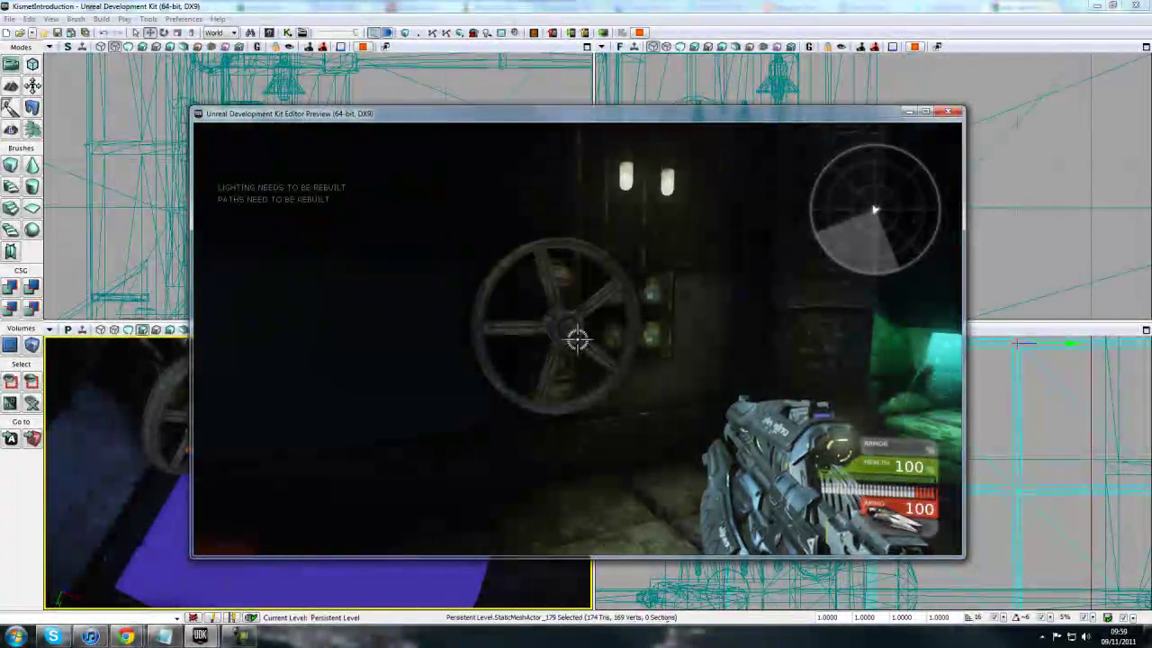
pyautogui.press('Escape')
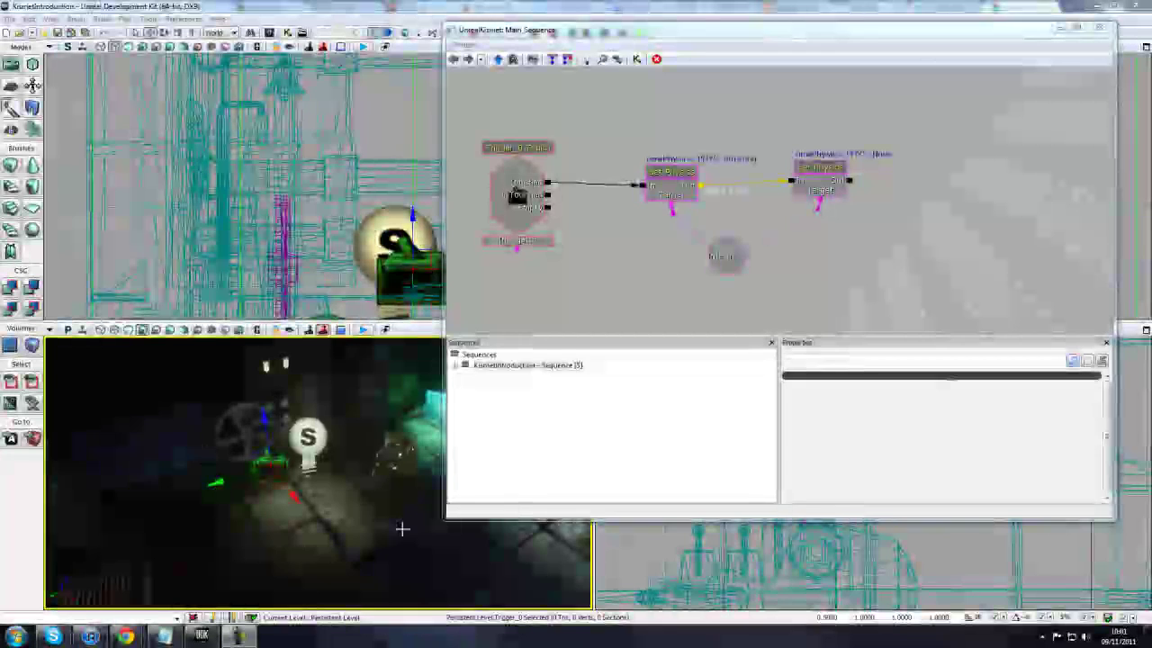
# Step: Set the activate delay on the PHYS_Rotating Set Physics action's Out link to 5
pyautogui.moveTo(292, 515); pyautogui.dragTo(264, 522, button='right')
pyautogui.moveTo(292, 516); pyautogui.dragTo(306, 441)
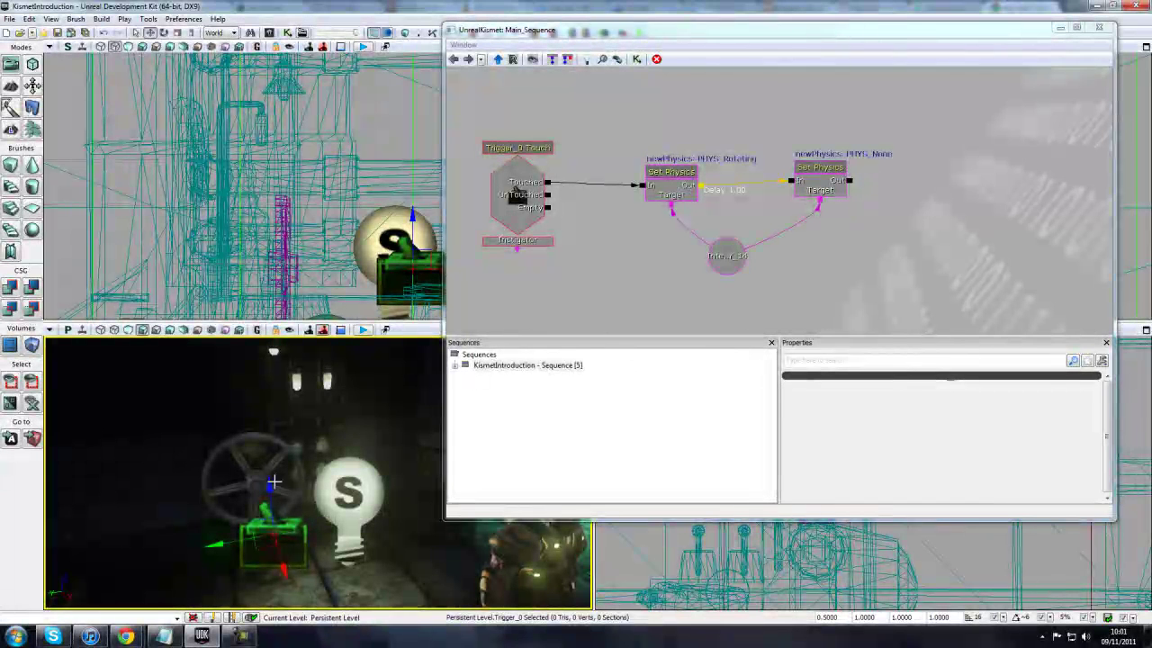
pyautogui.rightClick(702, 188)
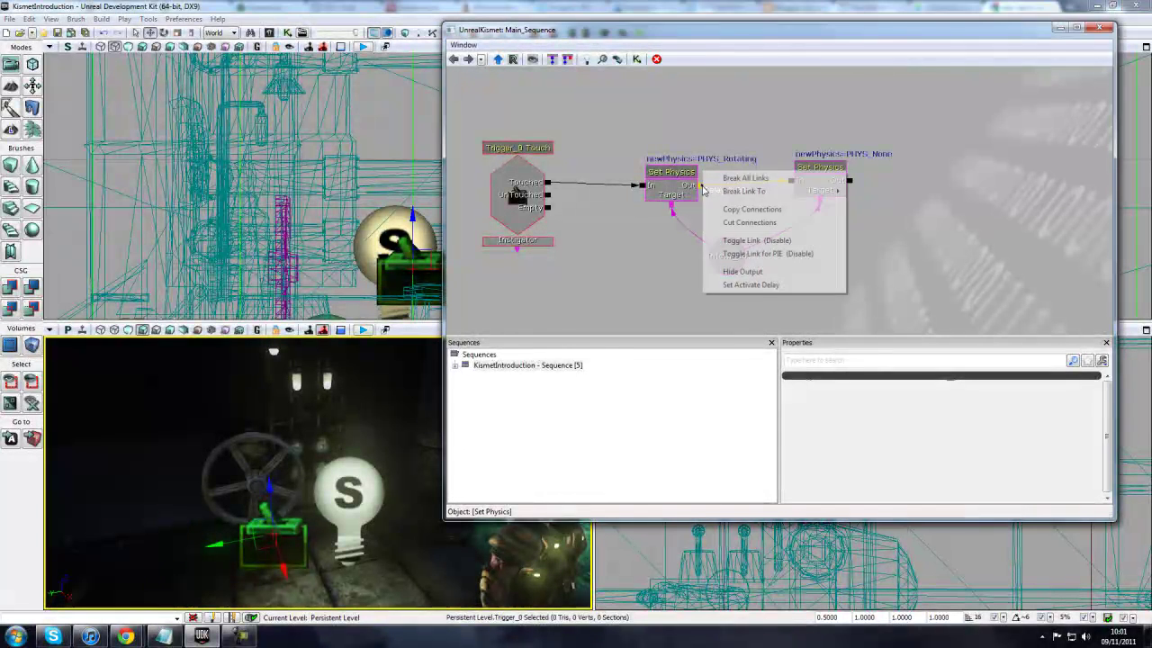
pyautogui.click(743, 285)
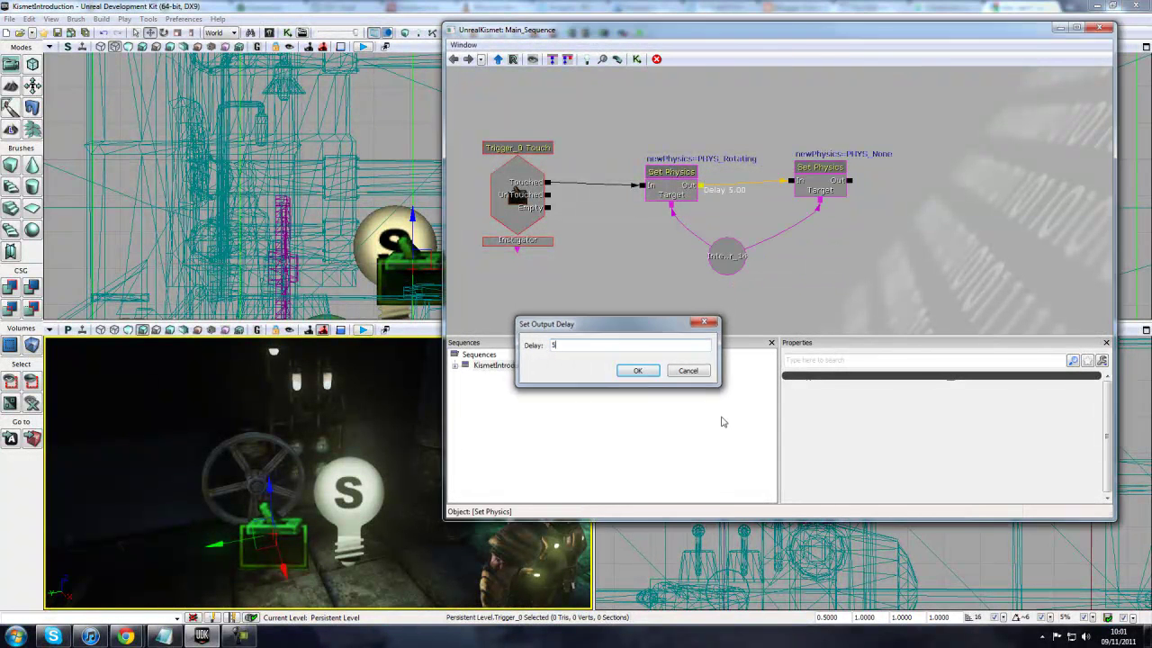
pyautogui.click(638, 370)
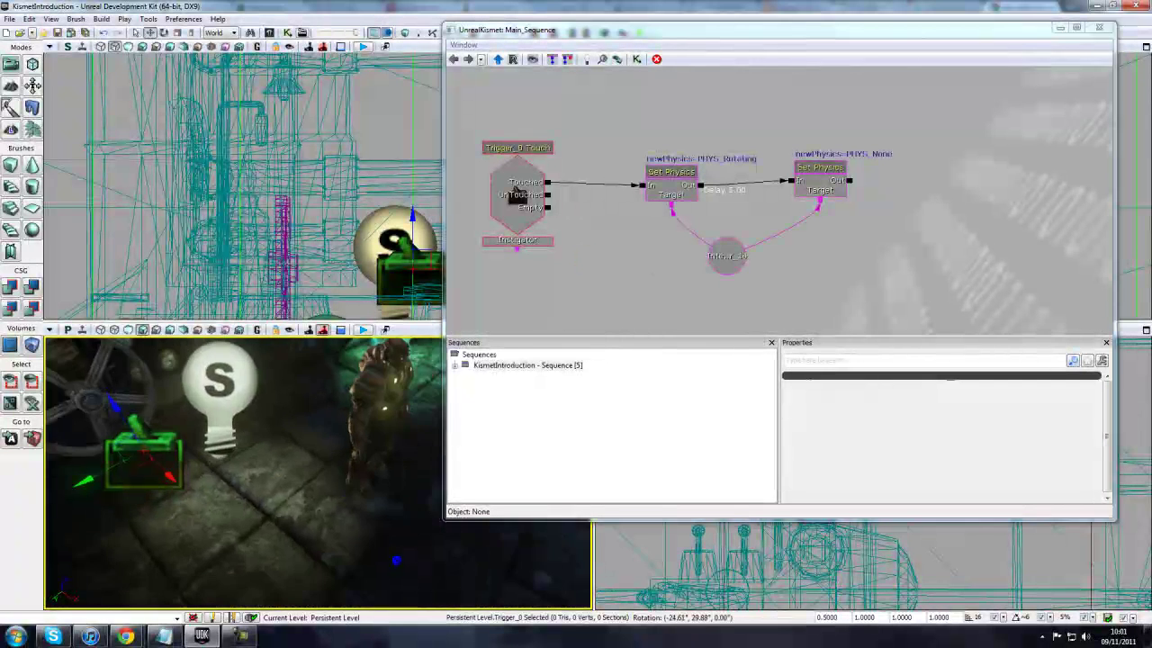
# Step: Start a play test from the floor near the trigger to check the wheel with its new delay
pyautogui.moveTo(383, 538); pyautogui.dragTo(383, 584)
pyautogui.moveTo(296, 400); pyautogui.dragTo(402, 502)
pyautogui.rightClick(377, 491)
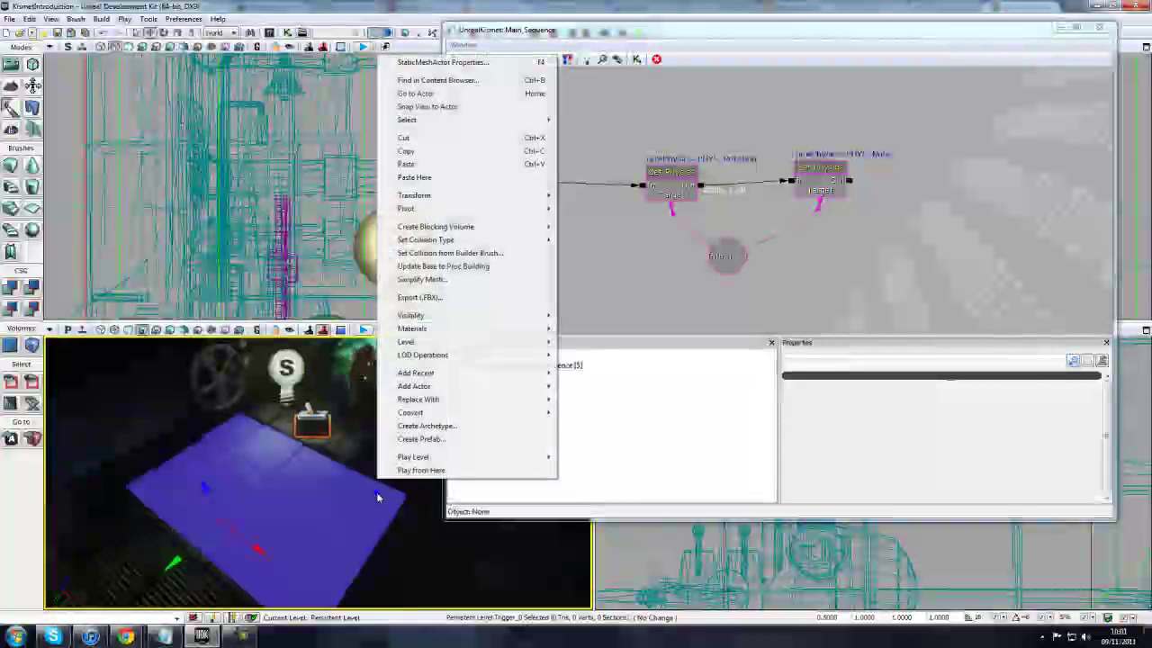
pyautogui.click(339, 555)
pyautogui.moveTo(340, 555); pyautogui.dragTo(43, 574, button='right')
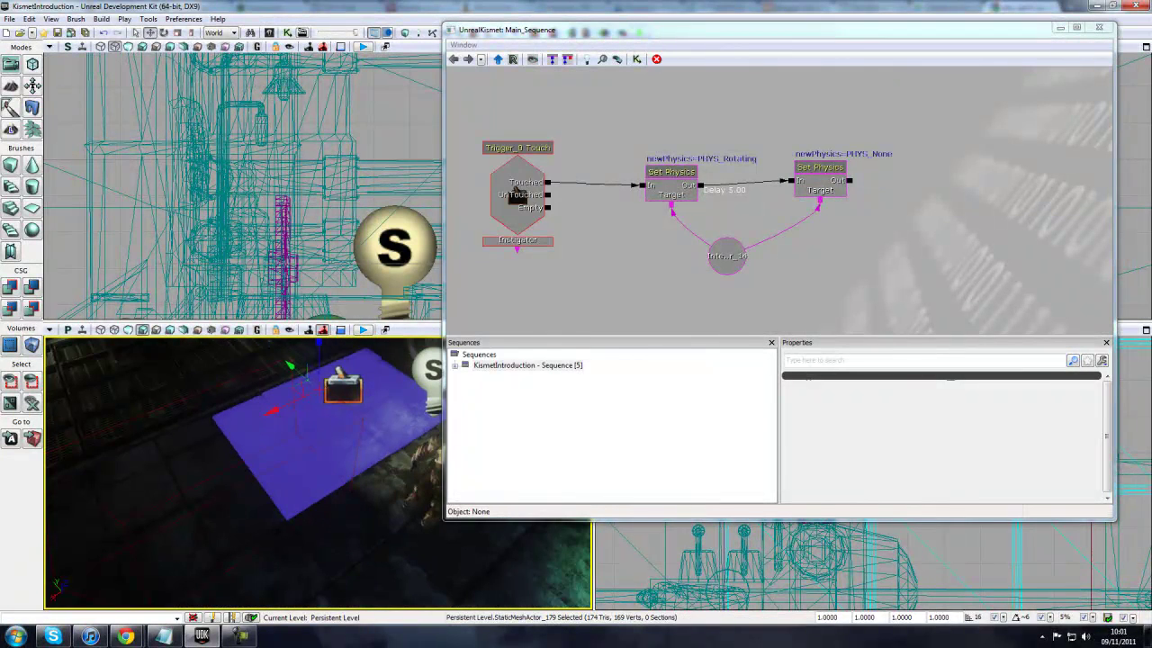
pyautogui.rightClick(235, 519)
pyautogui.click(294, 493)
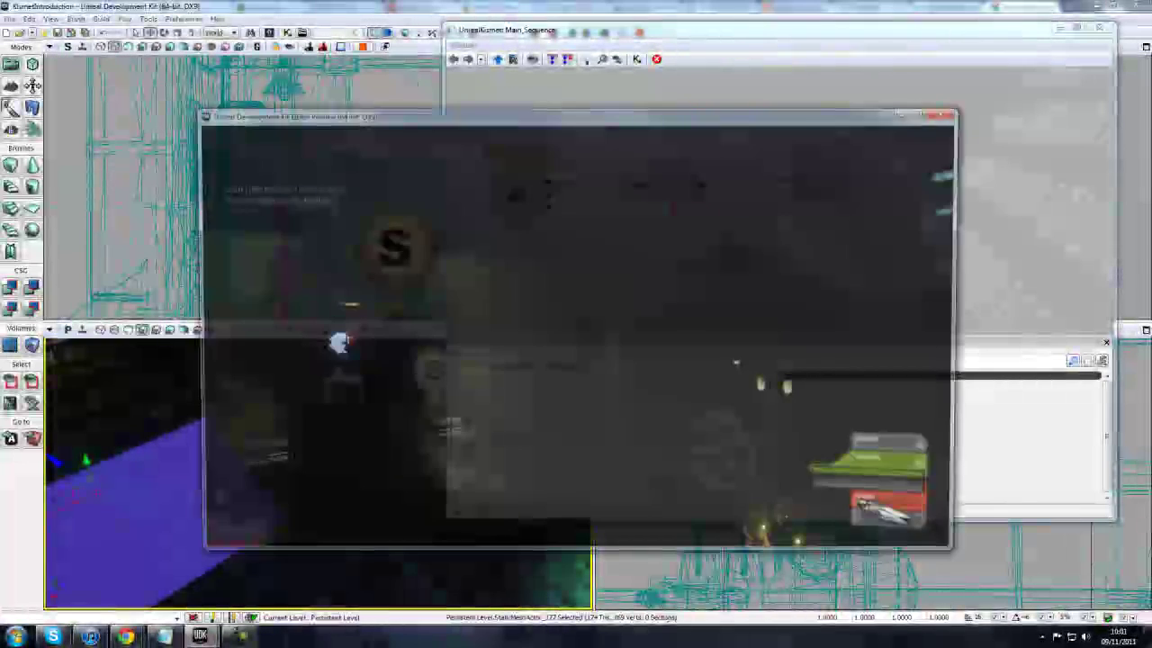